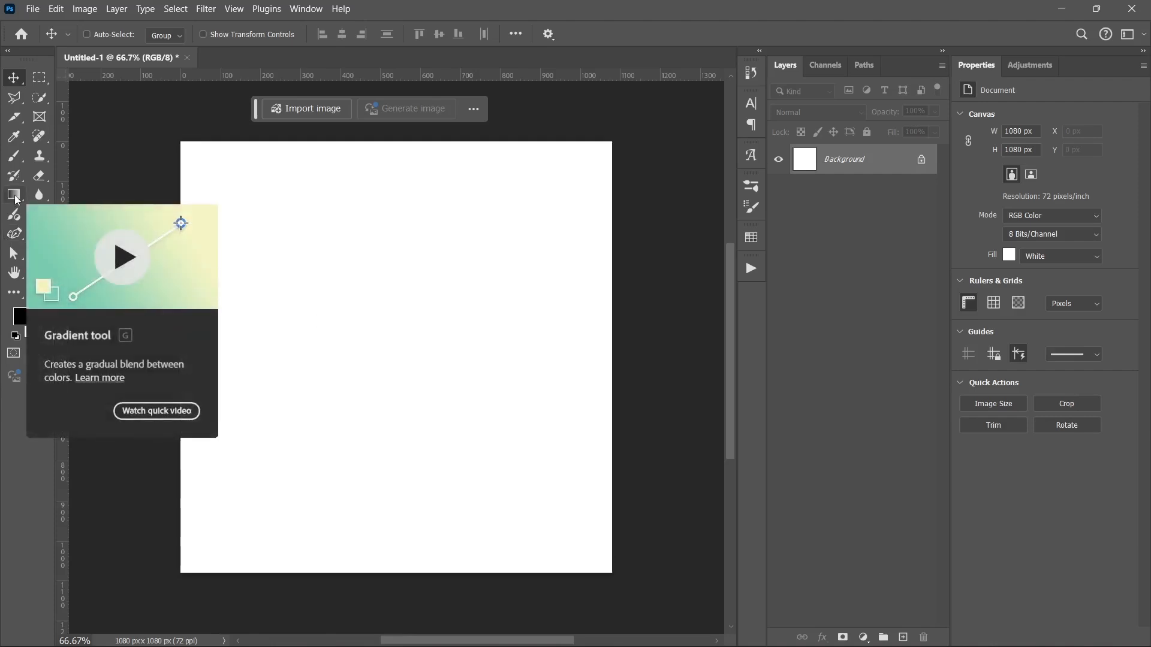
Activate the Gradient tool, view its tool presets and mode choices, and keep the mode set to Gradient.
left_click(15, 196)
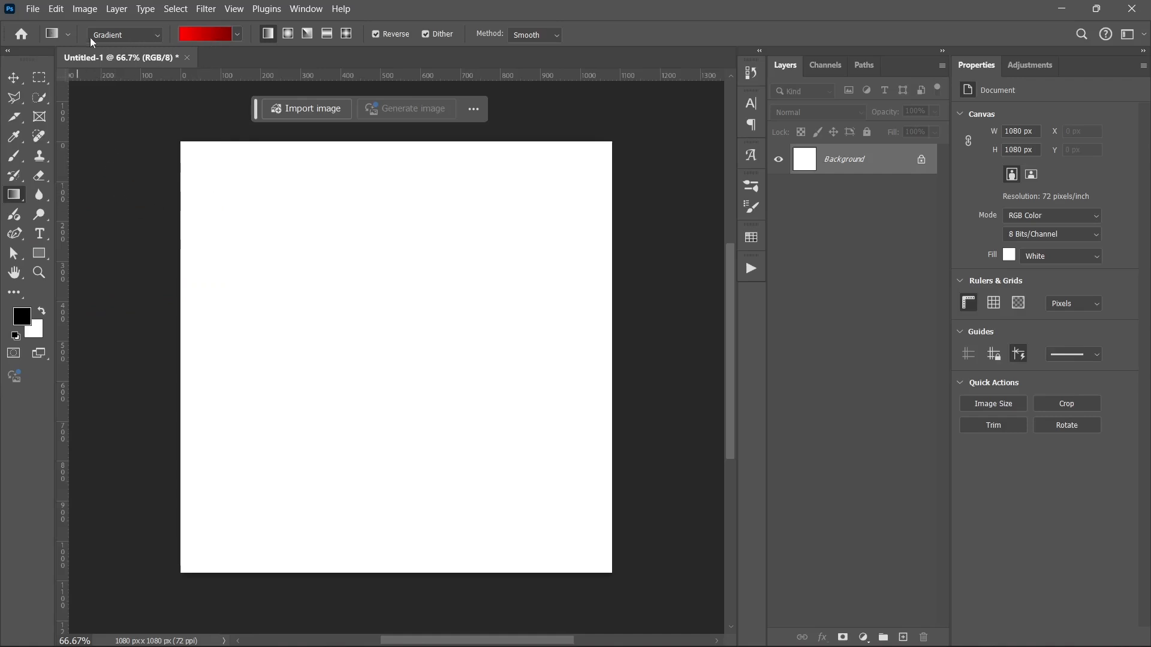
left_click(107, 55)
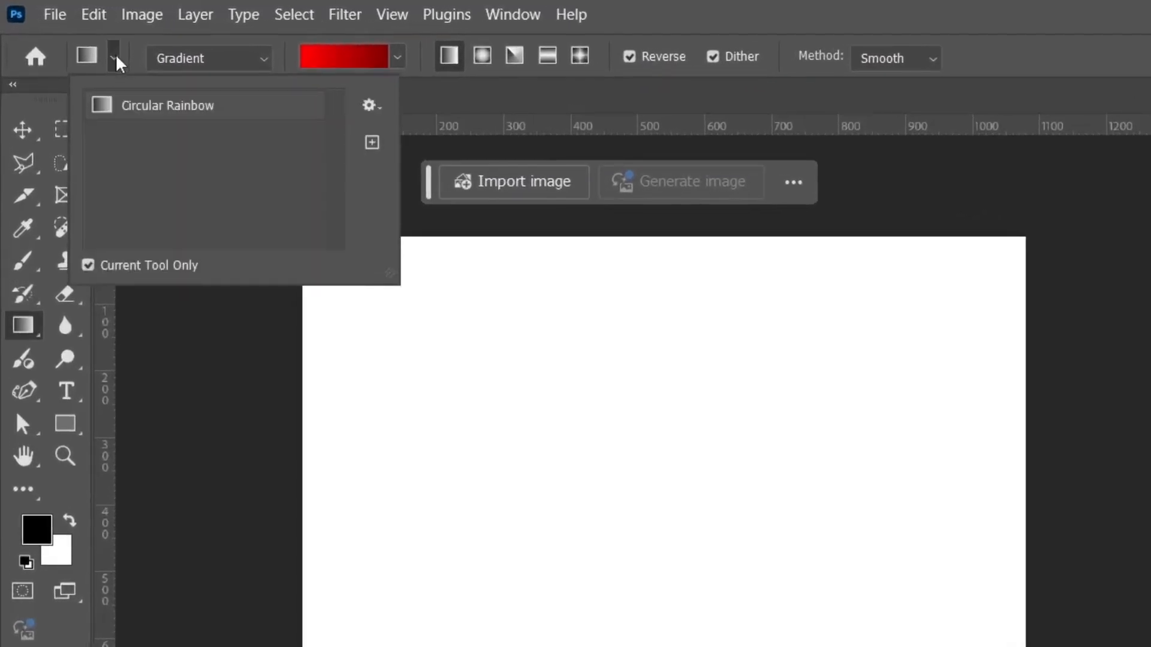
left_click(177, 57)
left_click(177, 57)
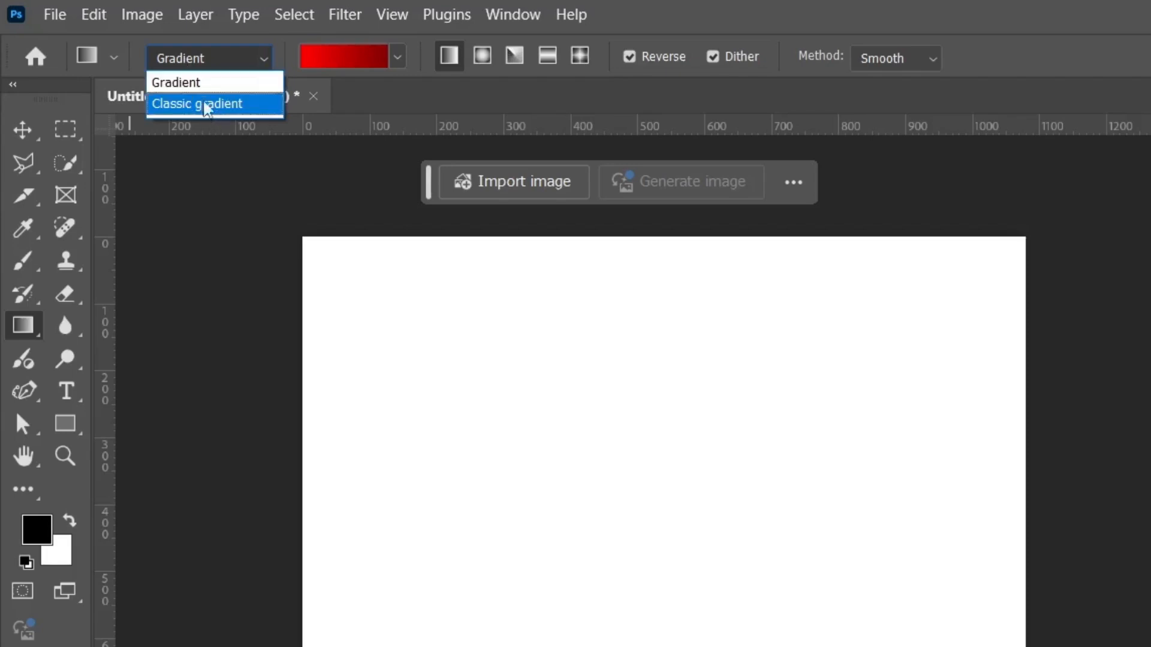
left_click(198, 59)
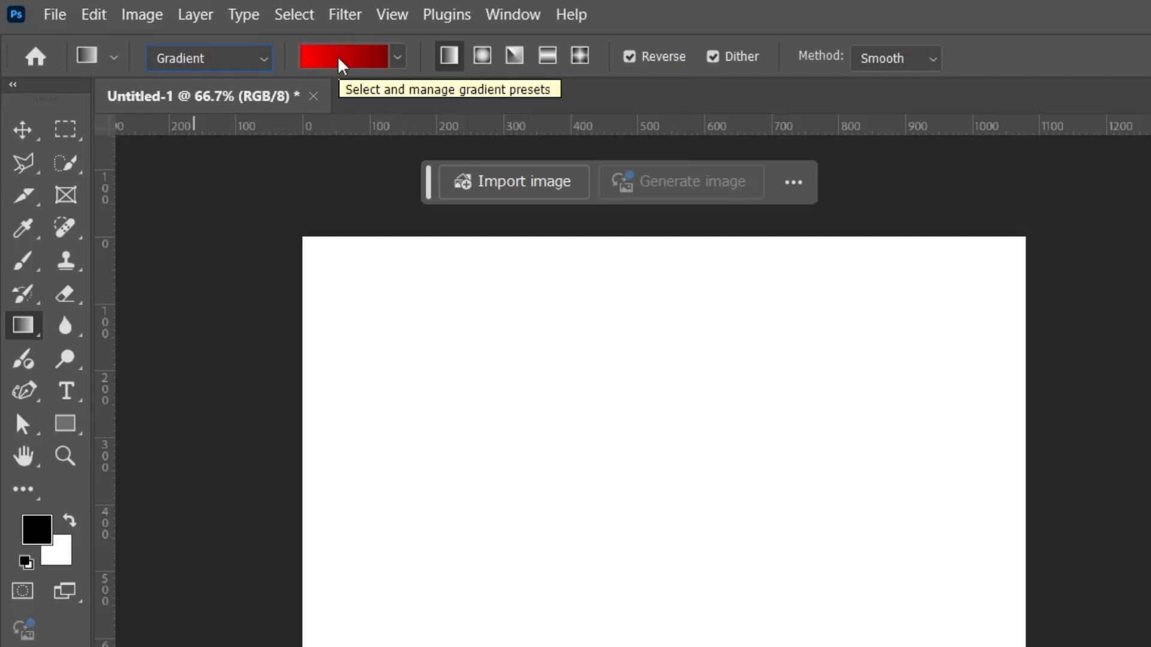
Try each of the three gradient presets in the Basics group in turn.
left_click(342, 64)
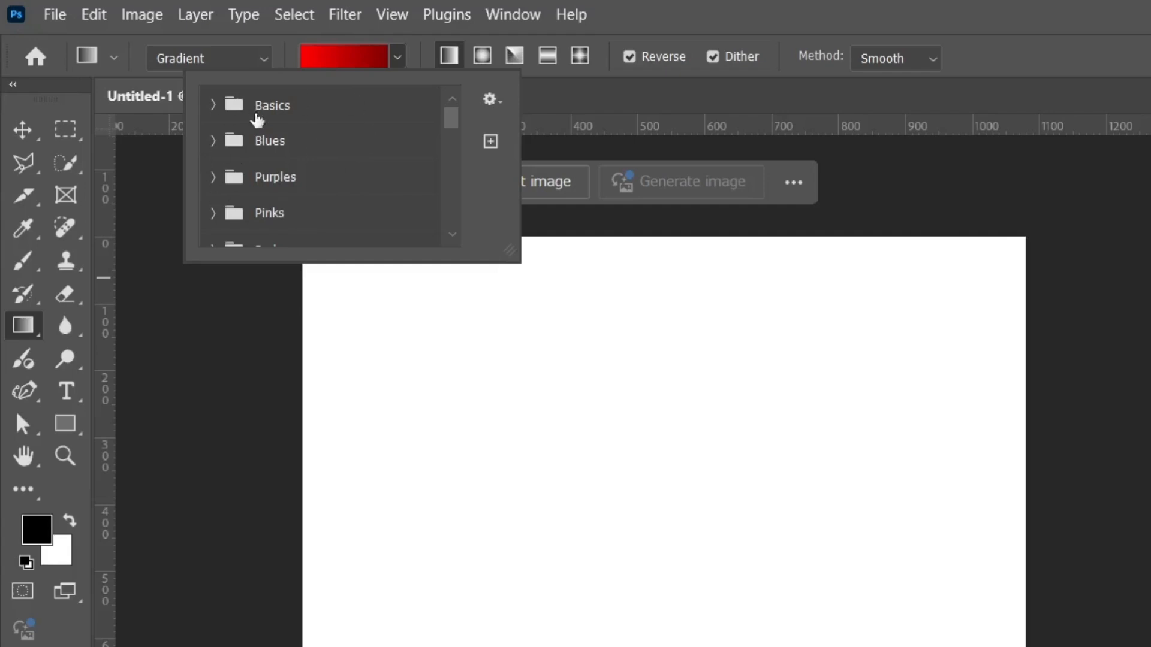
scroll(254, 128, "down", 3)
scroll(256, 131, "up", 3)
left_click(214, 106)
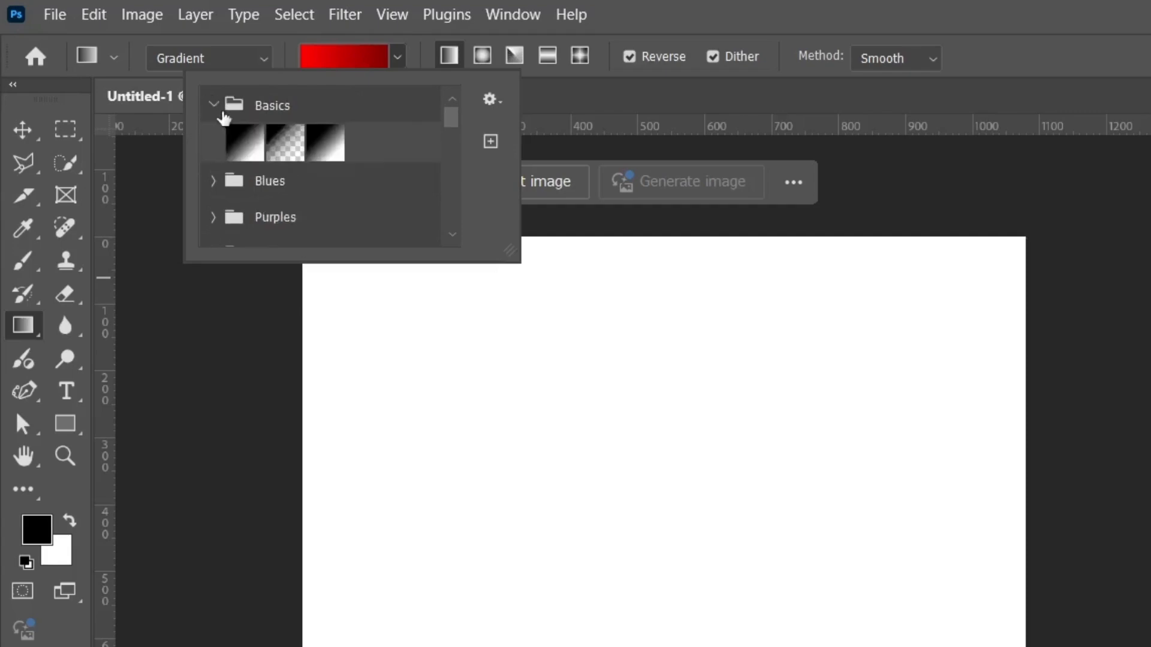
left_click(252, 140)
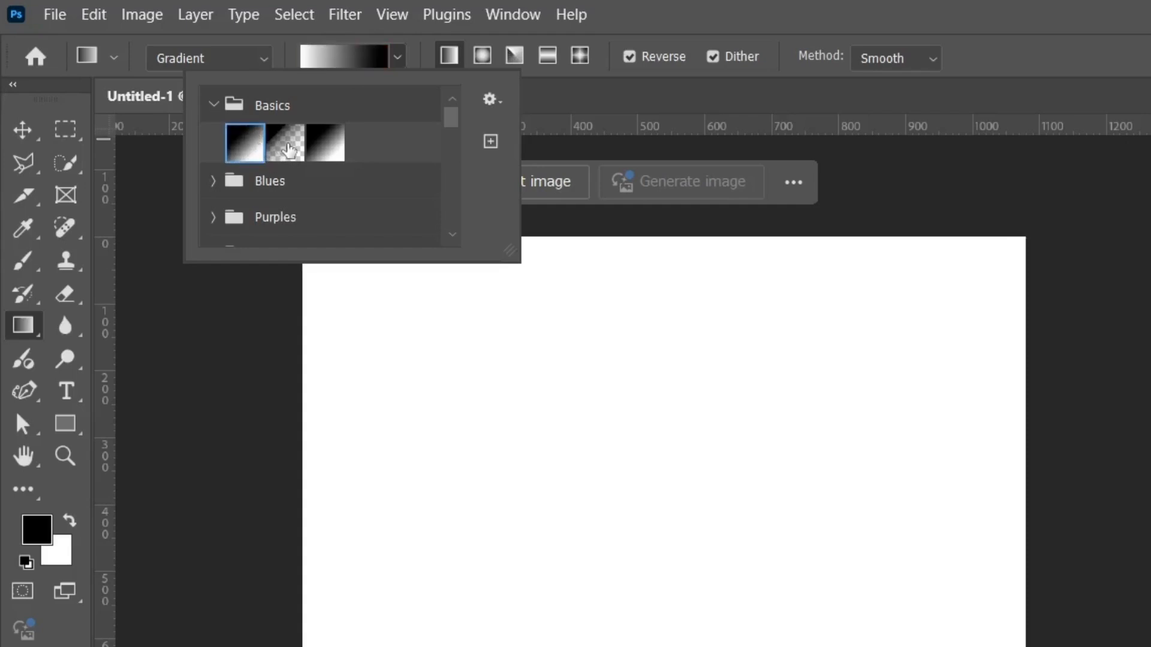
left_click(287, 145)
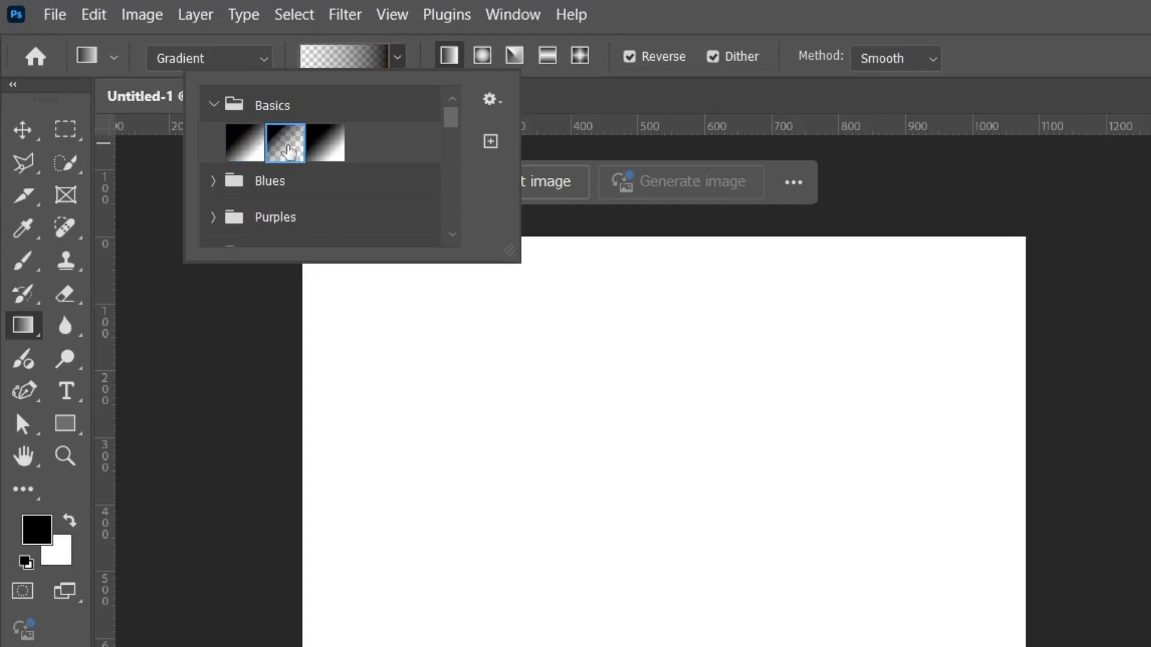
left_click(316, 142)
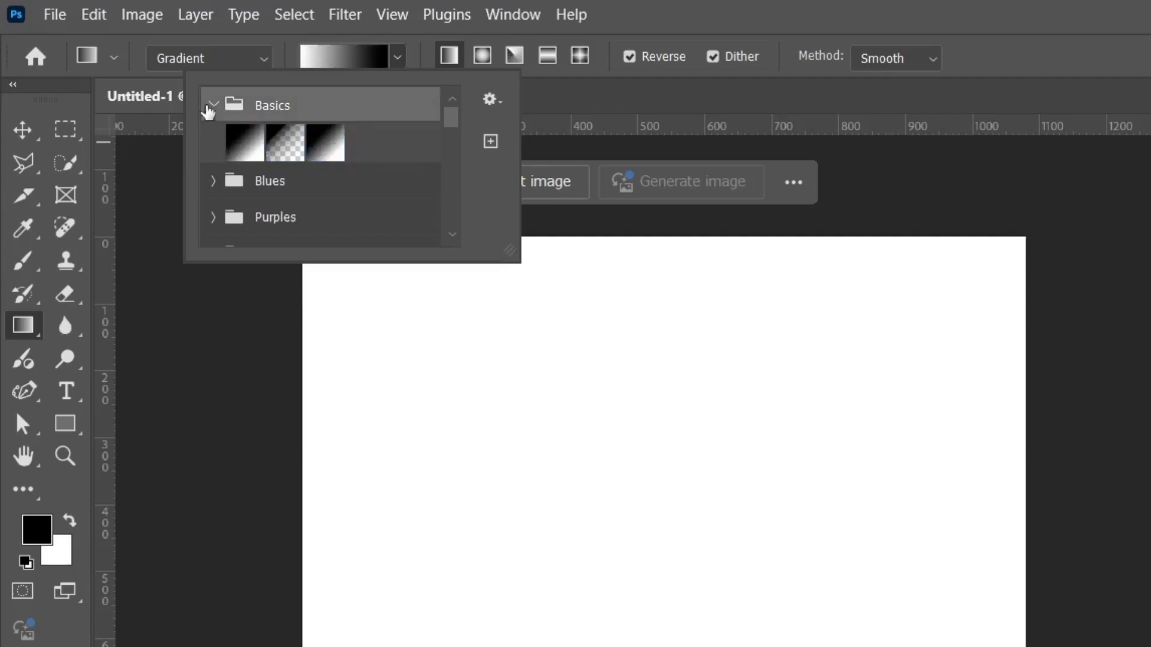
left_click(212, 105)
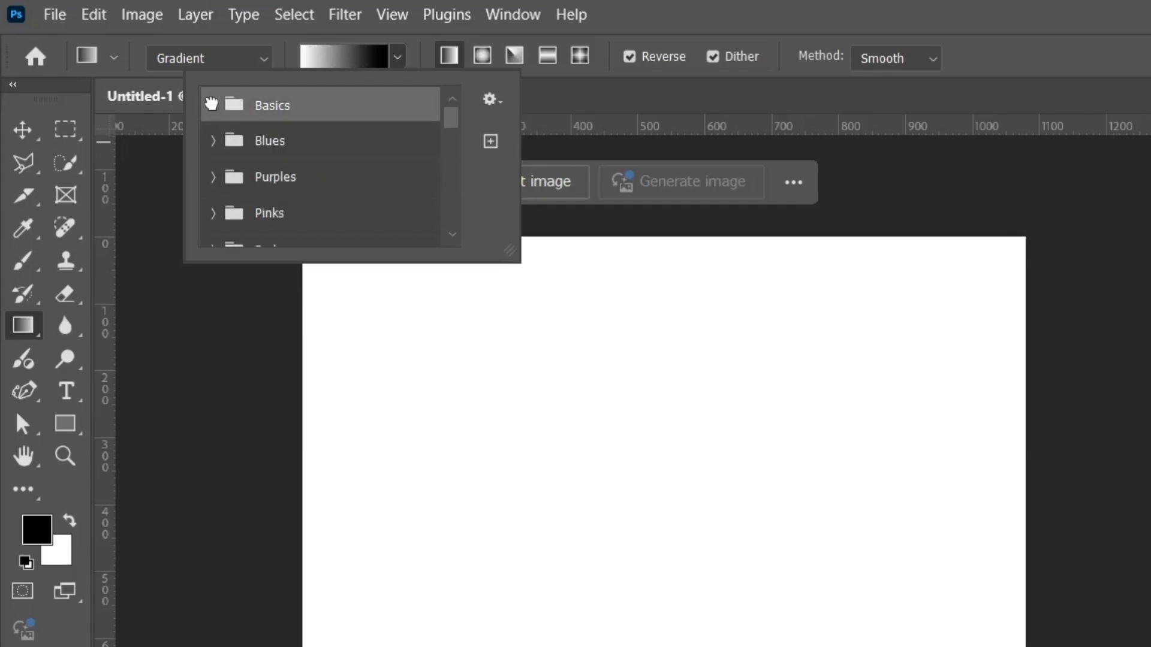
Try two gradient presets from the second row of the Blues group and look through the rest of it.
left_click(232, 144)
left_click(299, 211)
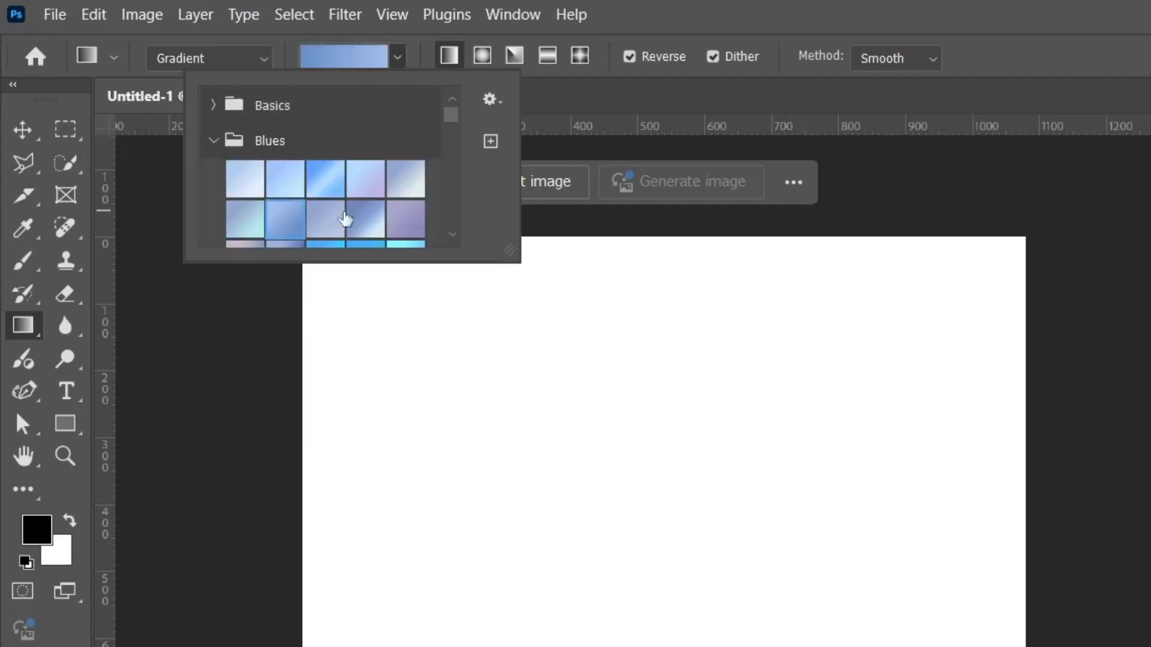
left_click(357, 217)
scroll(316, 218, "down", 4)
scroll(258, 195, "up", 2)
scroll(251, 192, "up", 1)
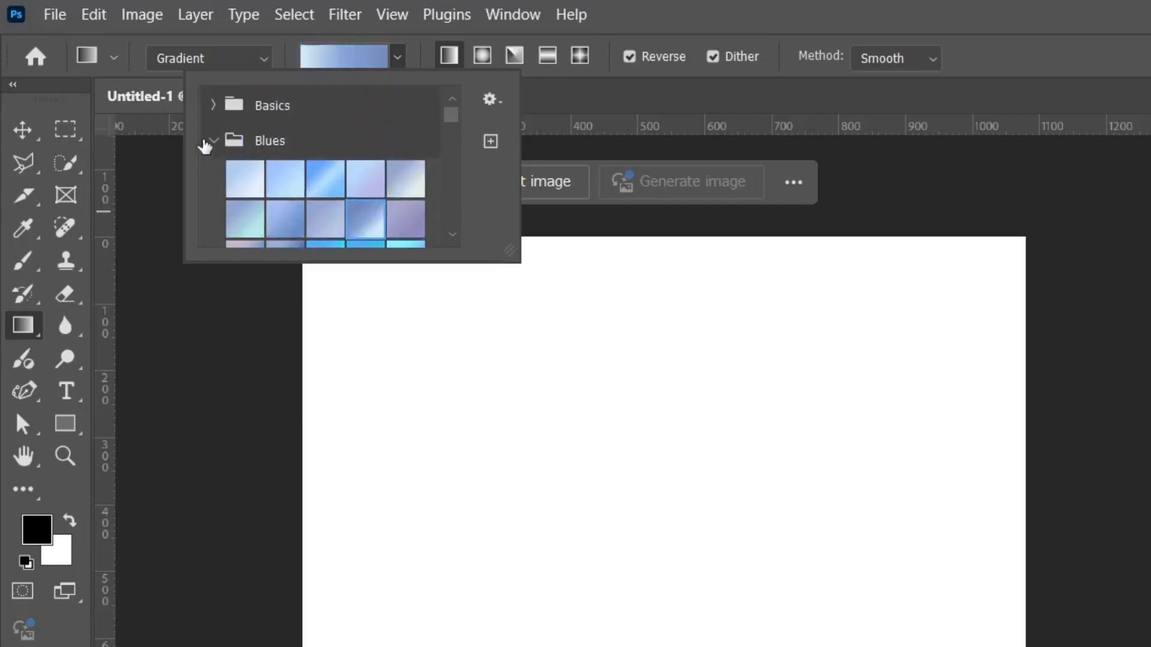
left_click(211, 144)
Look through the gradient presets in the Pinks group.
scroll(240, 177, "down", 1)
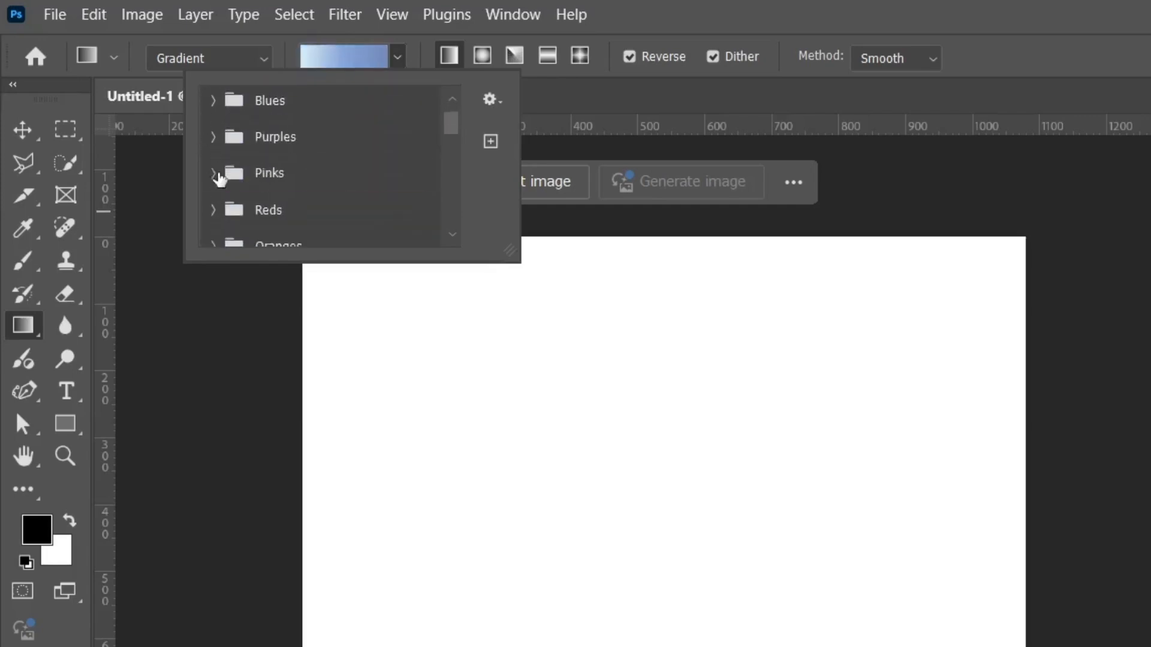
left_click(217, 174)
scroll(266, 172, "down", 3)
scroll(251, 166, "up", 2)
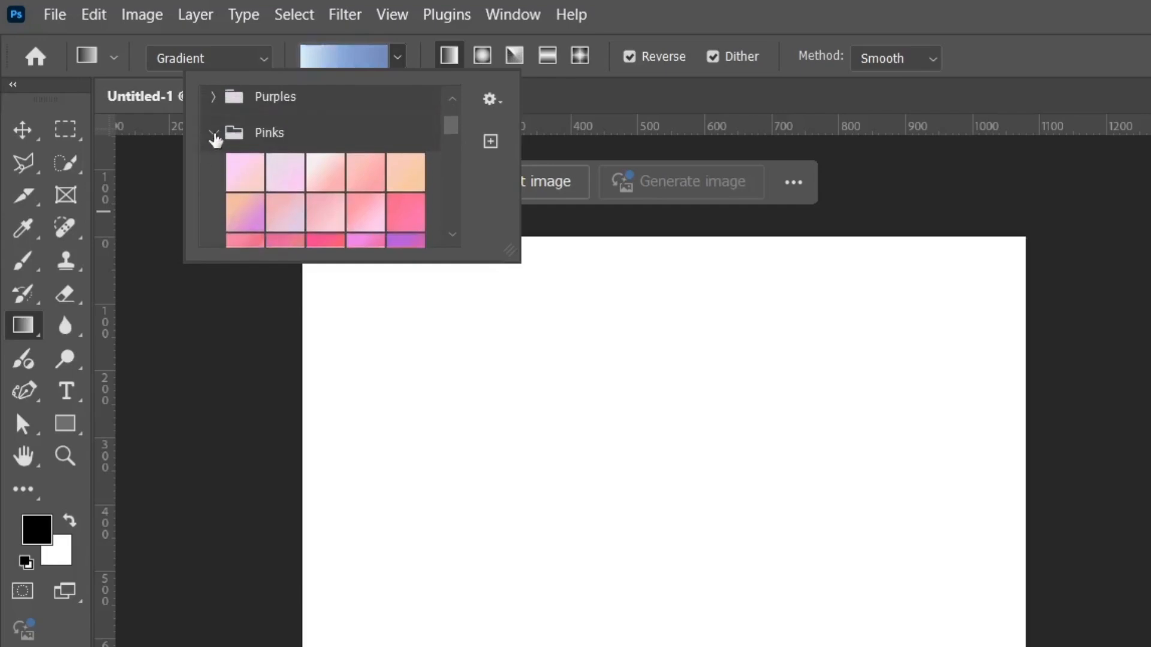
left_click(213, 132)
Choose the first black-and-white preset in the Basics group as the gradient to draw with.
scroll(232, 142, "up", 2)
left_click(214, 105)
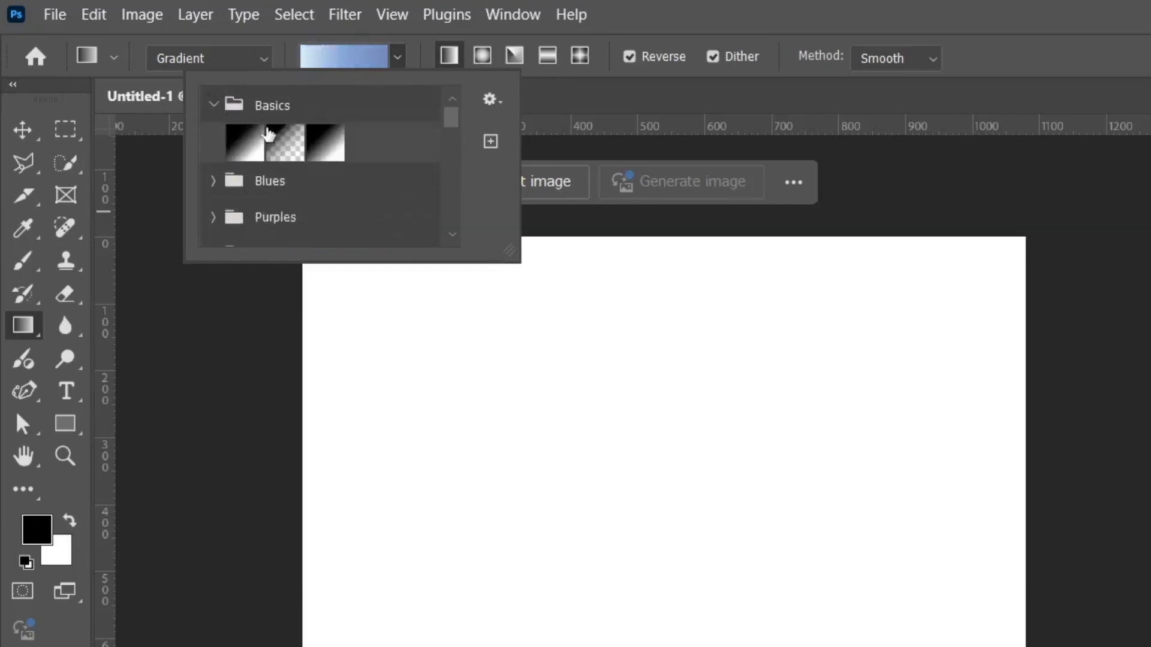
left_click(237, 127)
left_click(215, 107)
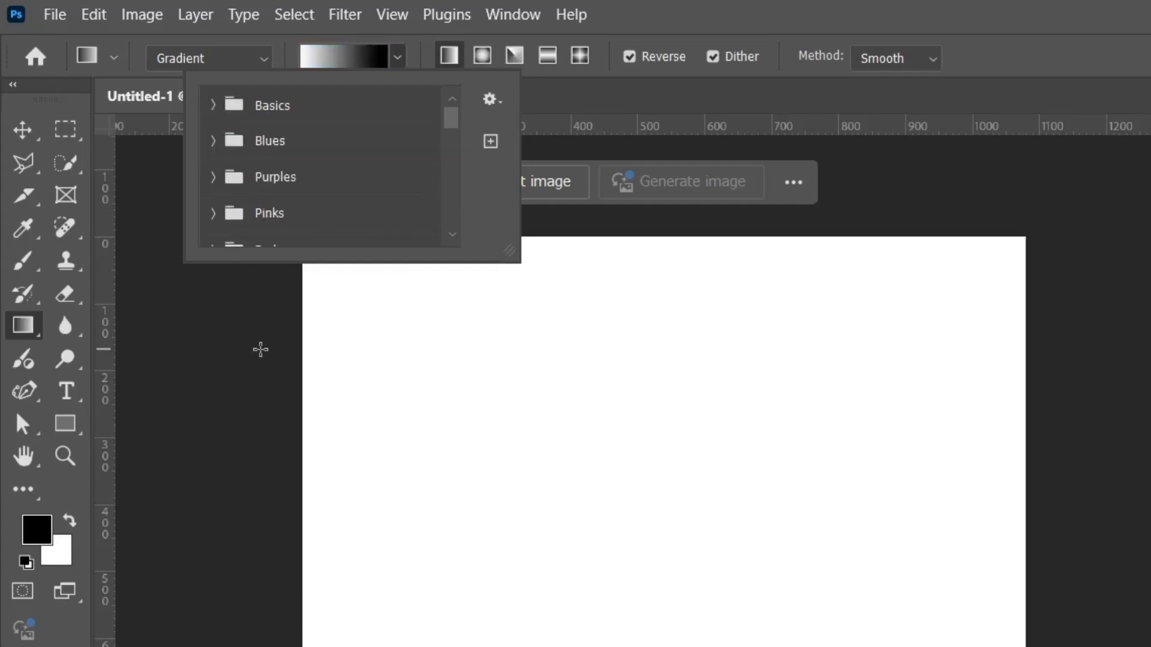
left_click(260, 349)
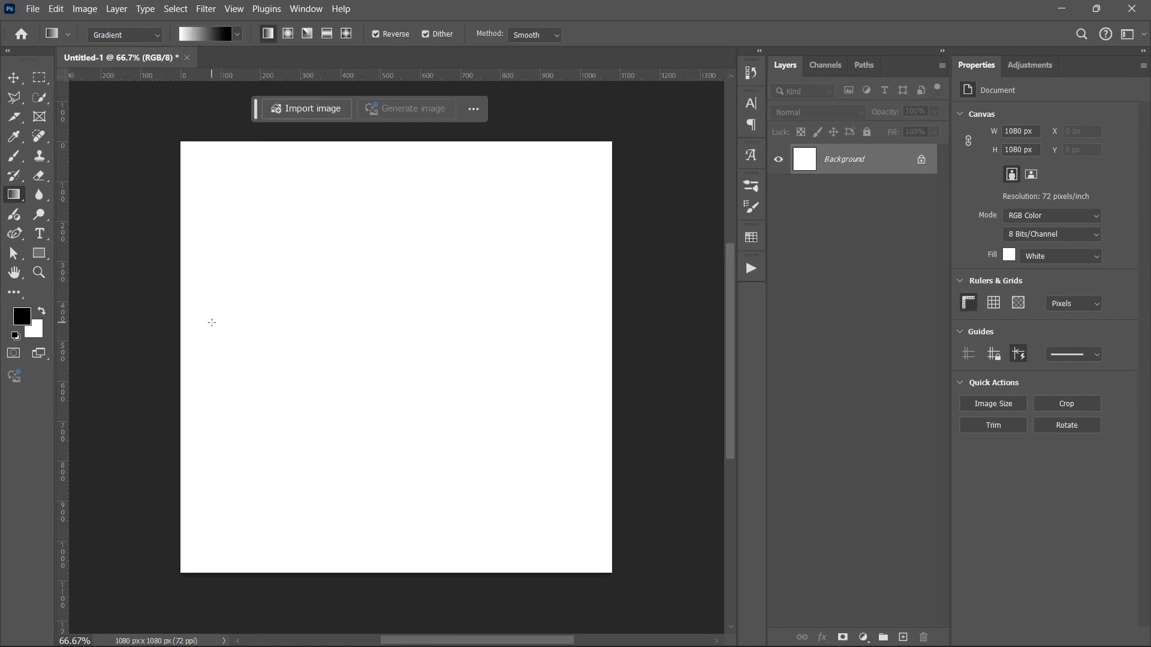
Draw a white-to-black gradient from left to right across the canvas and reposition both of its endpoints.
left_click_drag(210, 323, 542, 320)
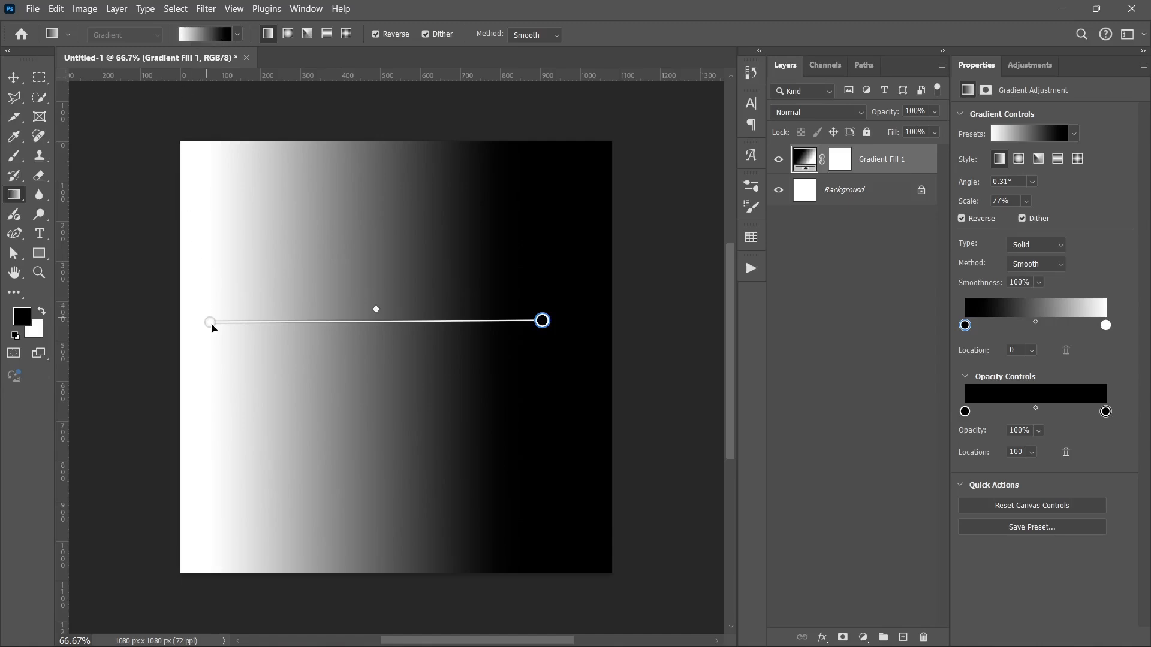
mouse_move(211, 325)
left_mouse_down()
mouse_move(236, 345)
mouse_move(228, 331)
left_mouse_up()
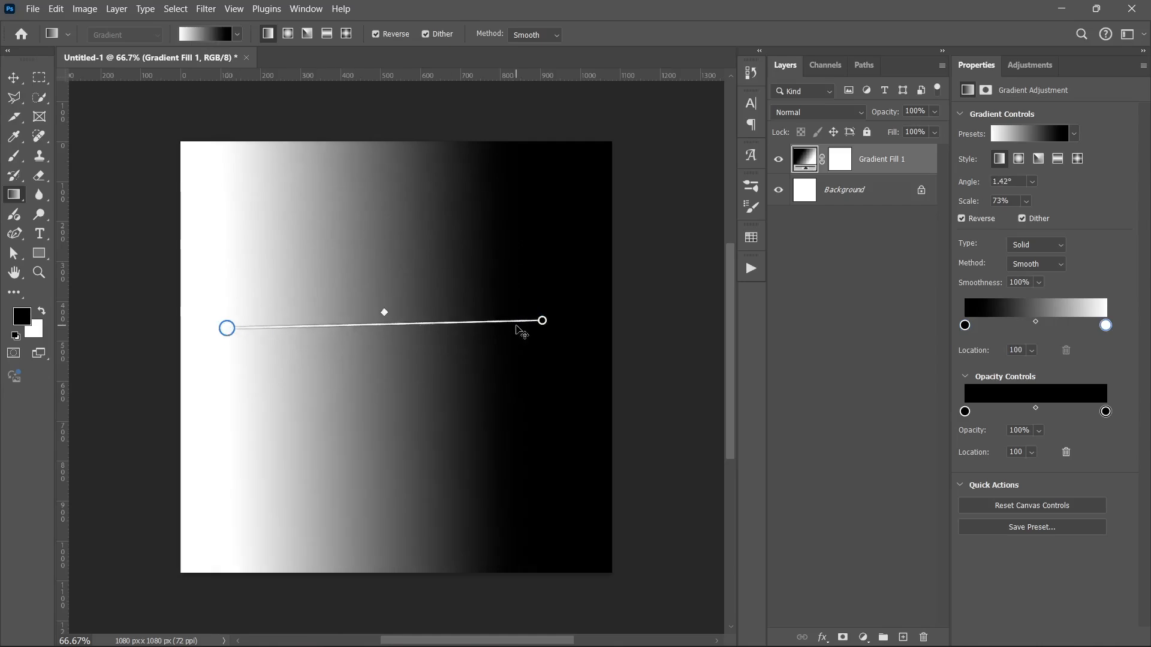
left_click_drag(545, 324, 546, 328)
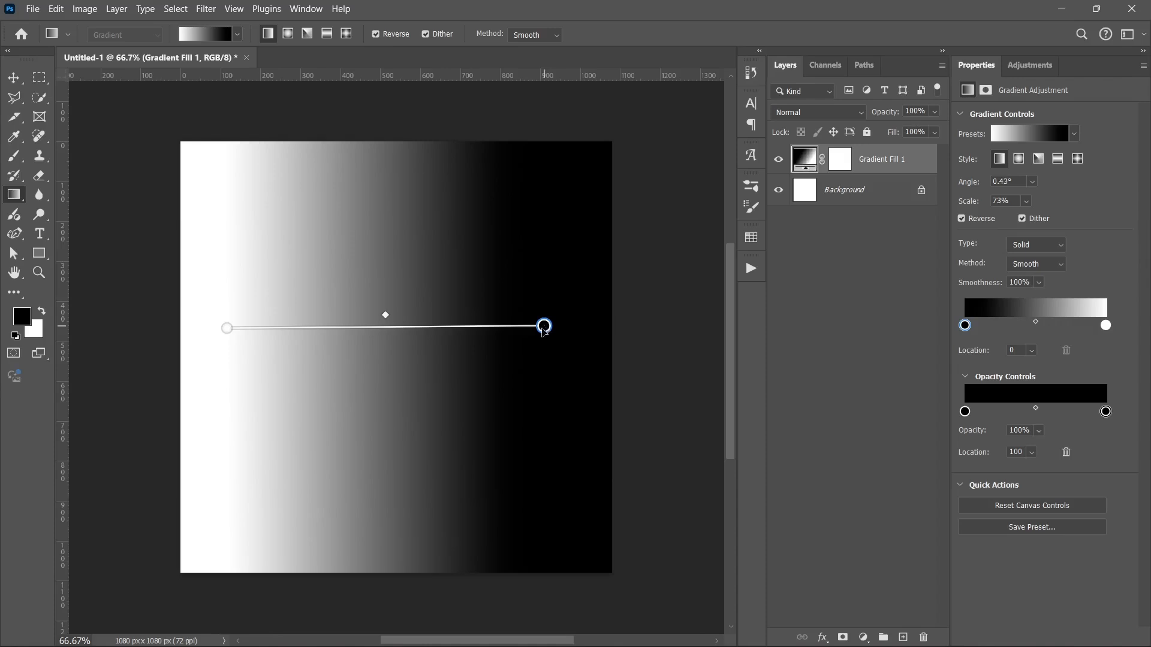
Undo both endpoint adjustments and the left-to-right gradient fill.
key("ctrl+z")
key("ctrl+z")
key("ctrl+z")
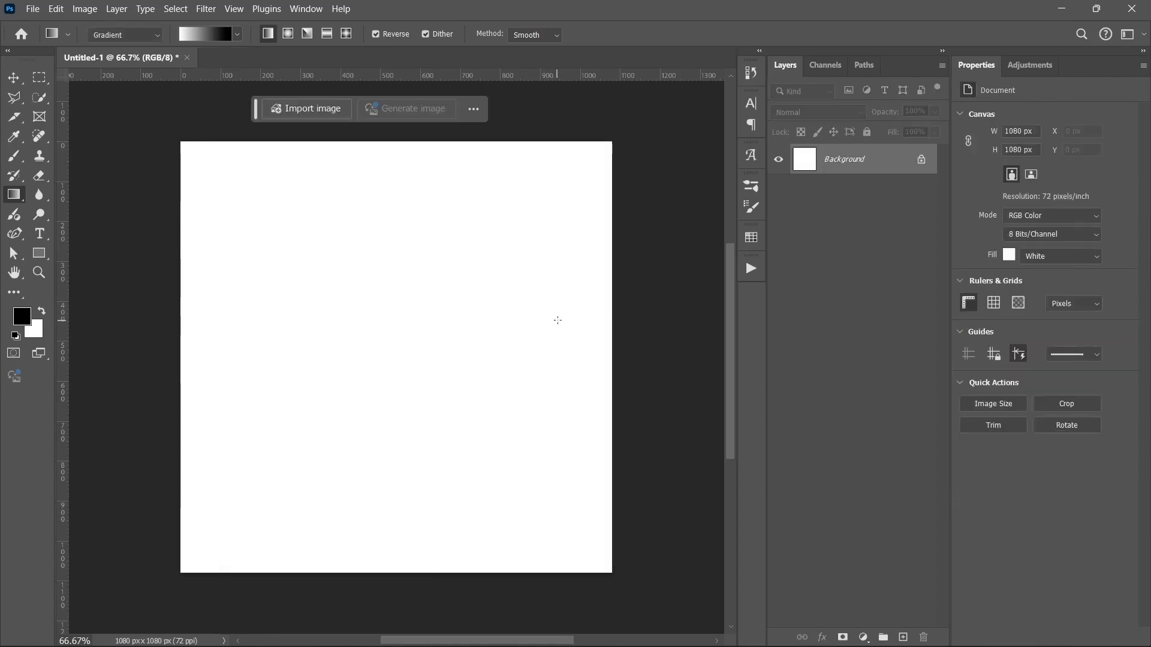
Draw a white-to-black gradient from right to left across the canvas, then adjust its endpoints to about 60% scale and try shifting its midpoint.
left_click_drag(558, 320, 268, 337)
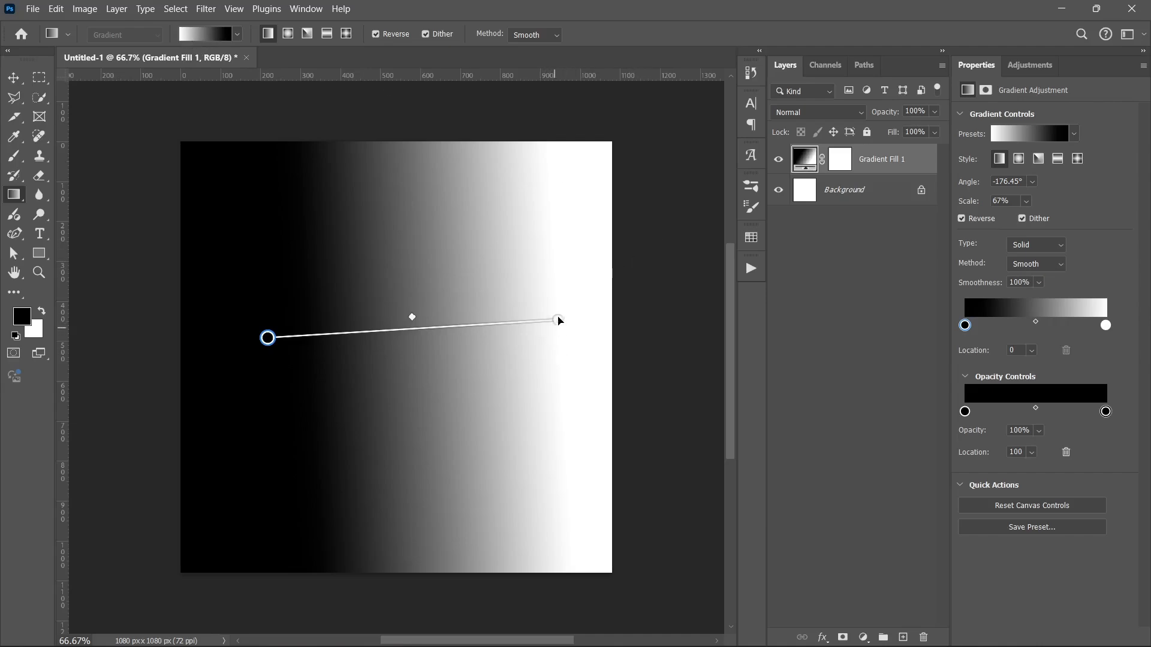
left_click_drag(558, 325, 515, 235)
left_click_drag(553, 397, 523, 327)
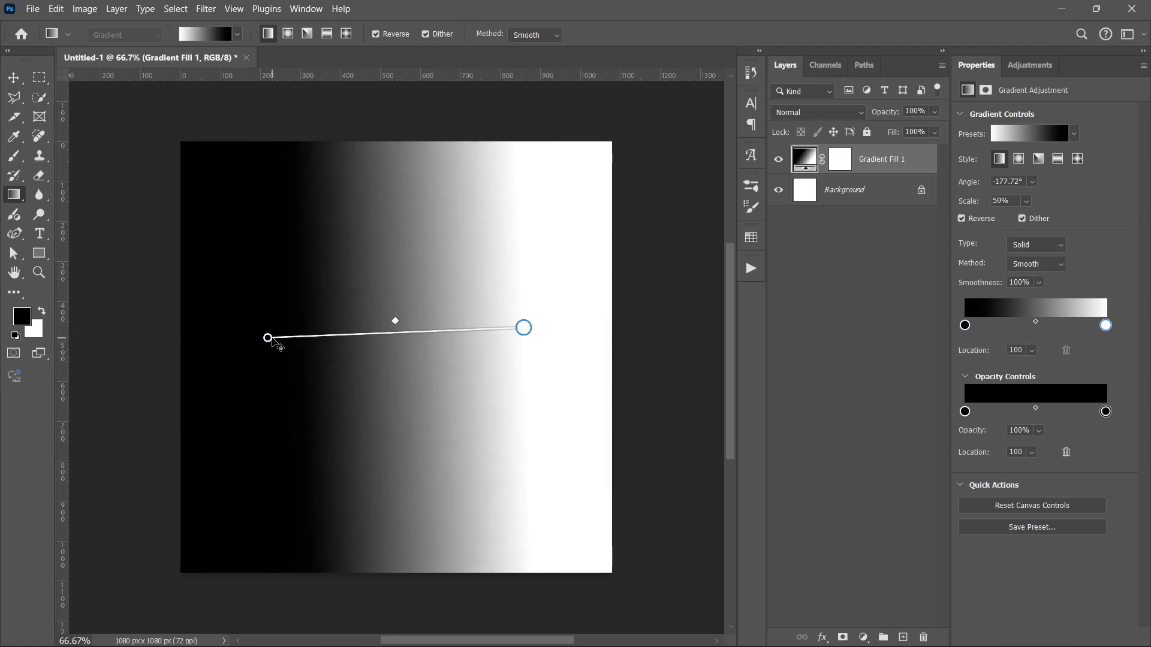
left_click_drag(268, 338, 264, 338)
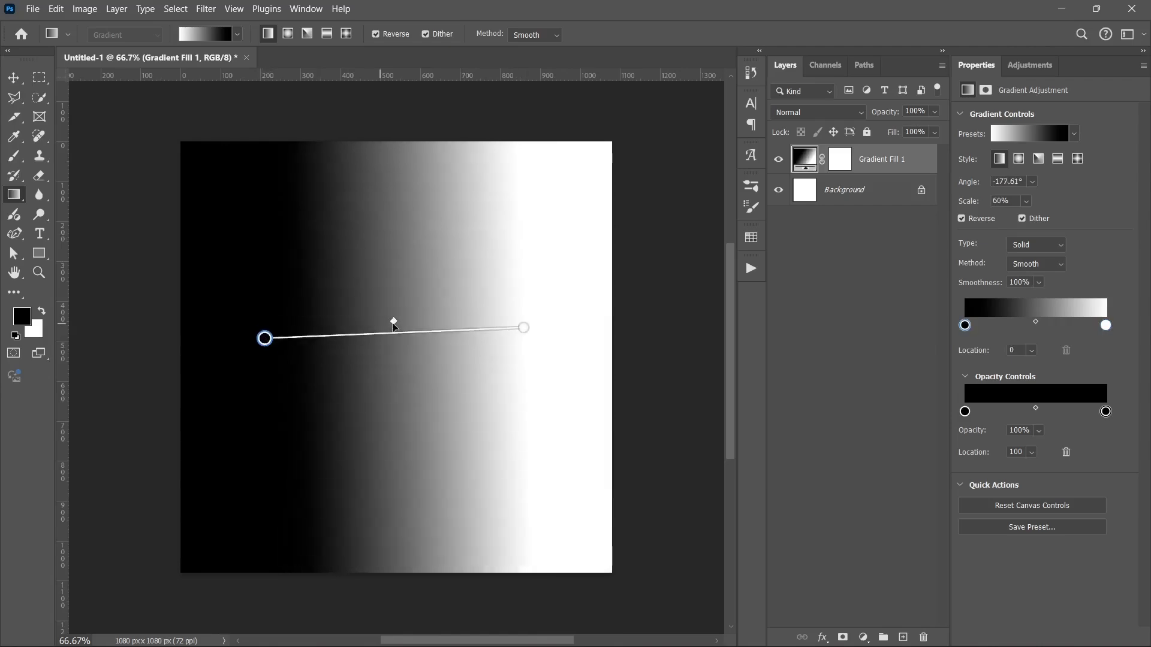
mouse_move(395, 325)
left_mouse_down()
mouse_move(354, 324)
mouse_move(514, 308)
mouse_move(376, 321)
mouse_move(400, 319)
left_mouse_up()
mouse_move(394, 323)
left_mouse_down()
mouse_move(283, 321)
mouse_move(395, 313)
left_mouse_up()
Change the gradient's black color stop to dark red.
double_click(265, 339)
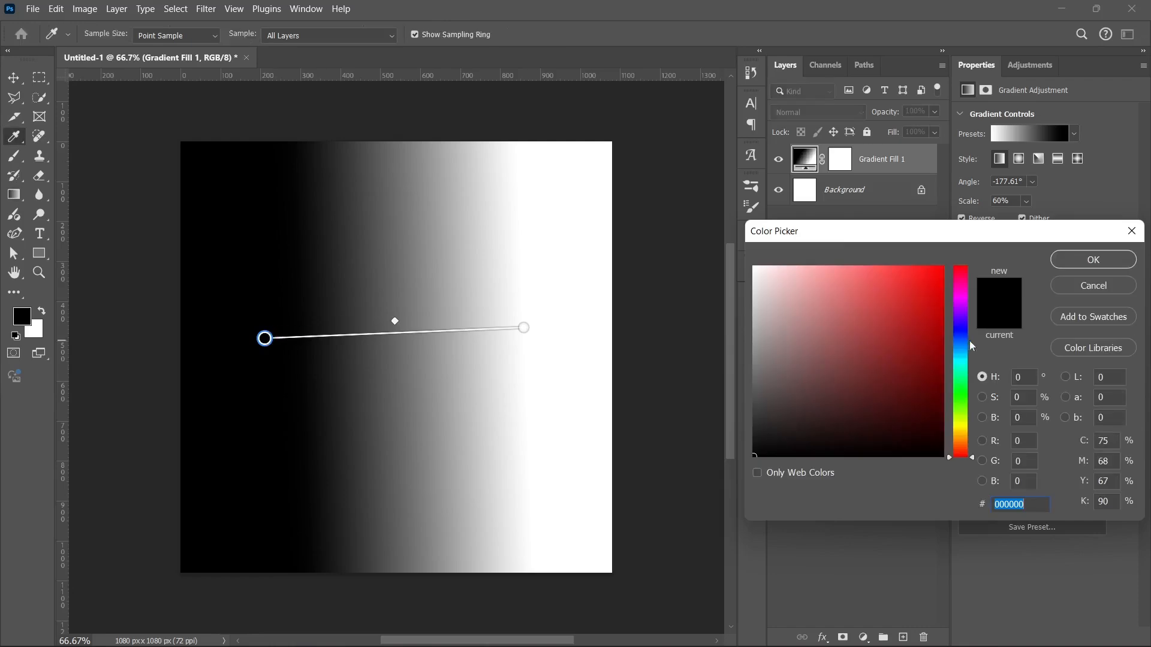
left_click(931, 318)
left_click(898, 317)
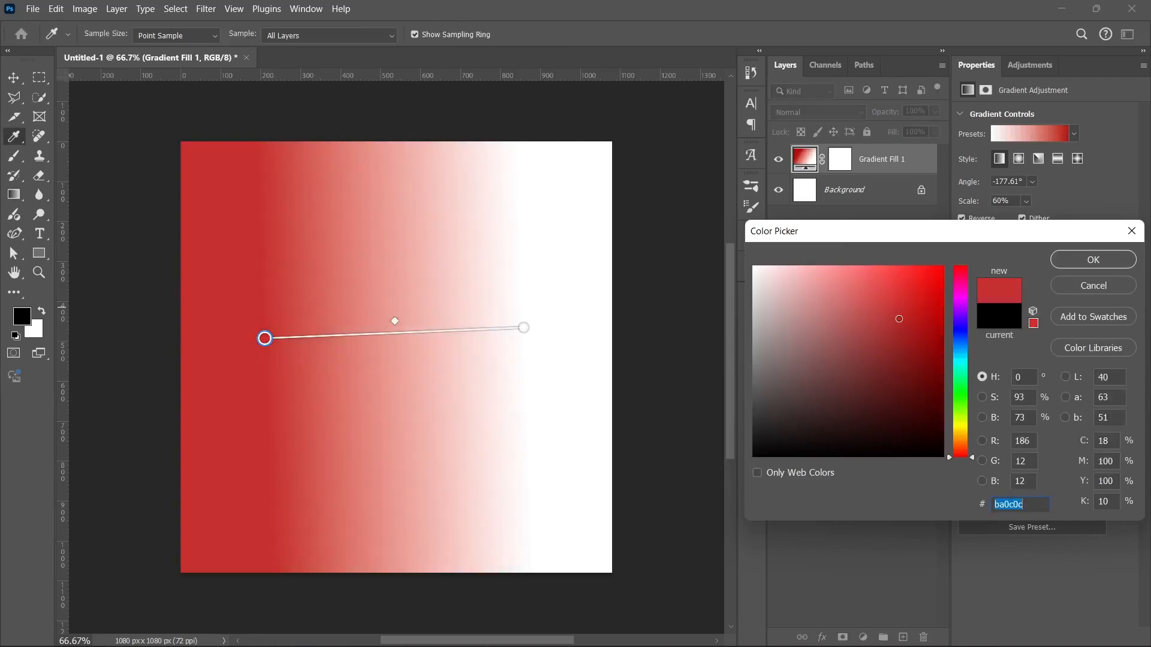
left_click(909, 340)
left_click_drag(909, 340, 934, 394)
left_click(1071, 262)
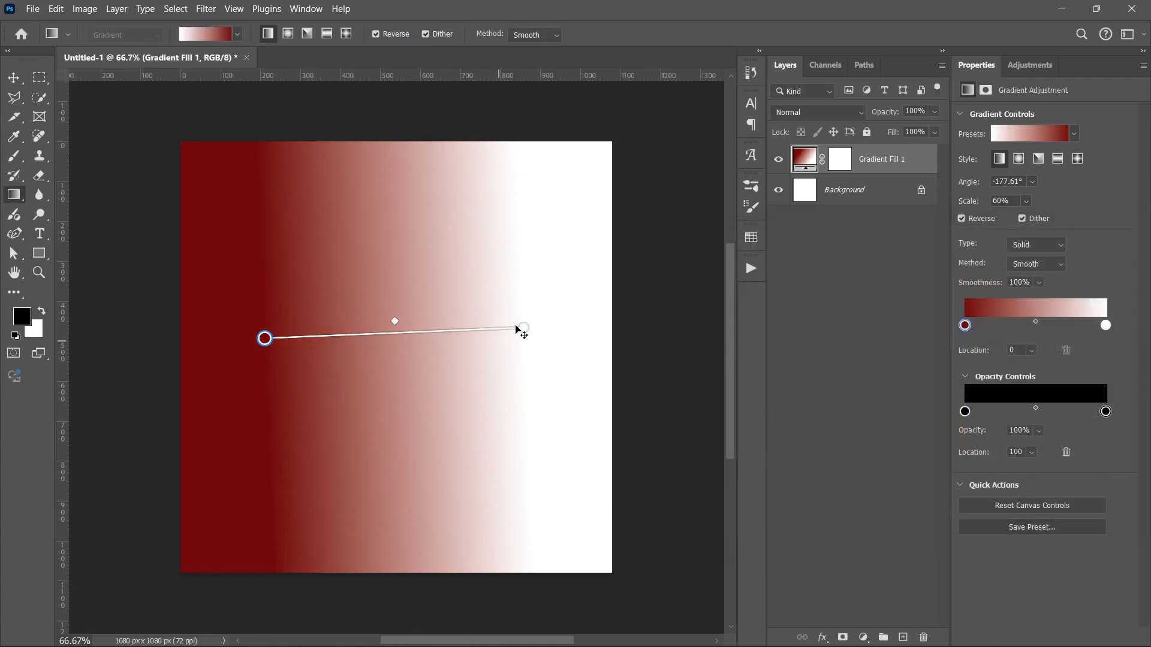
Change the gradient's white color stop to bright green, 24db46.
double_click(524, 329)
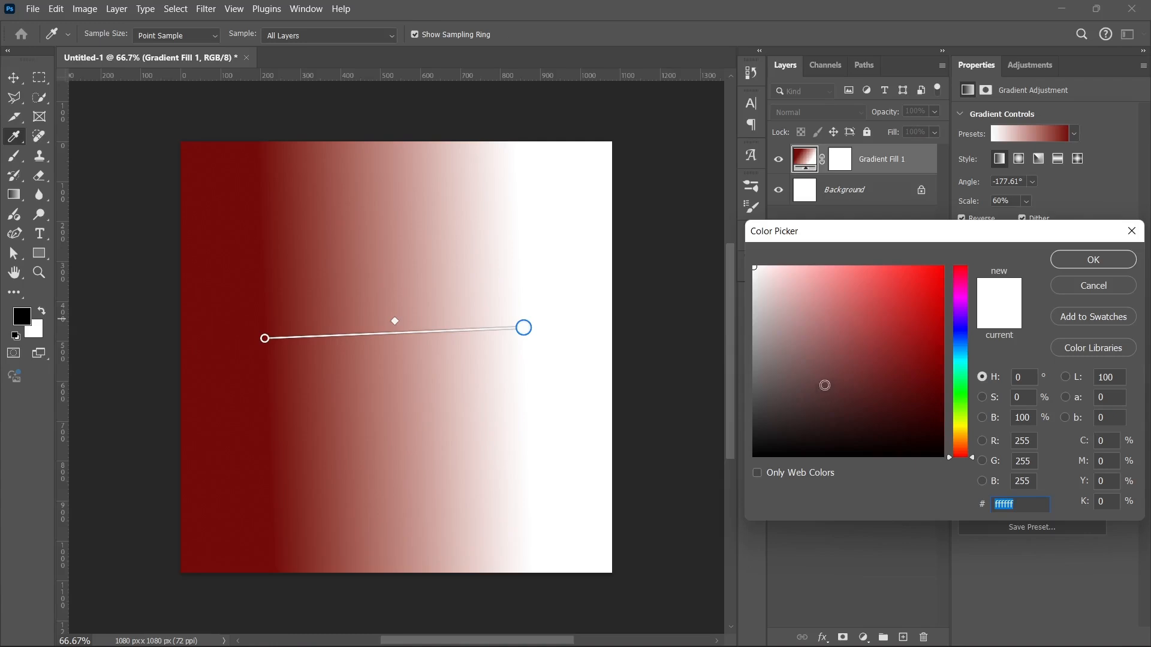
left_click(959, 389)
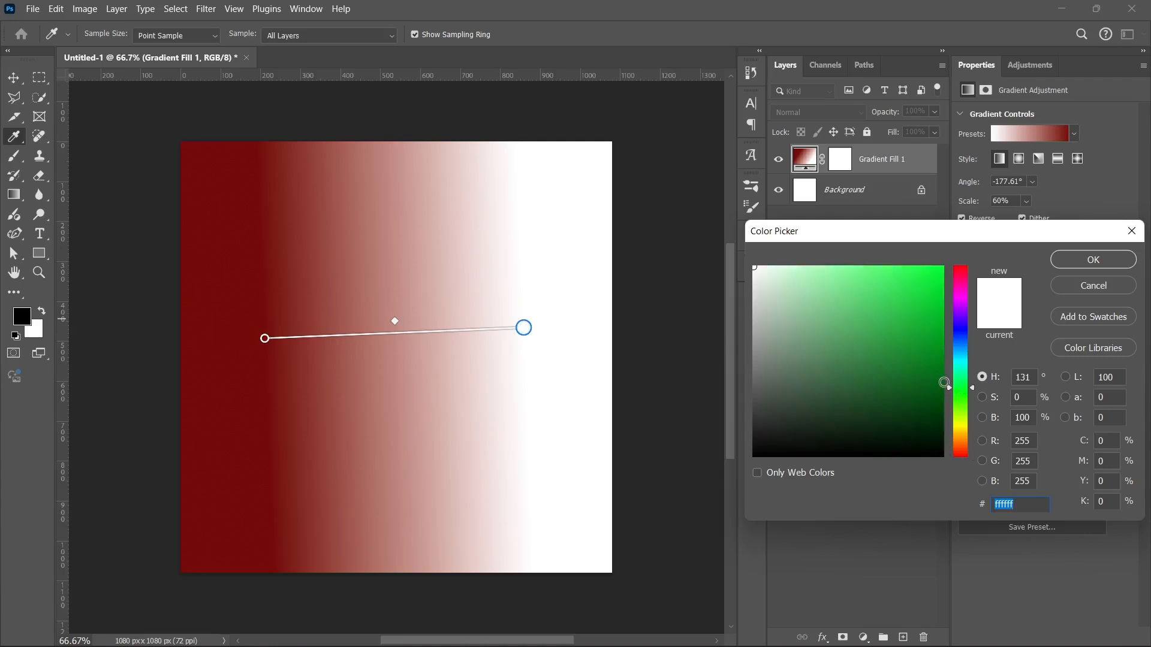
left_click_drag(906, 318, 943, 283)
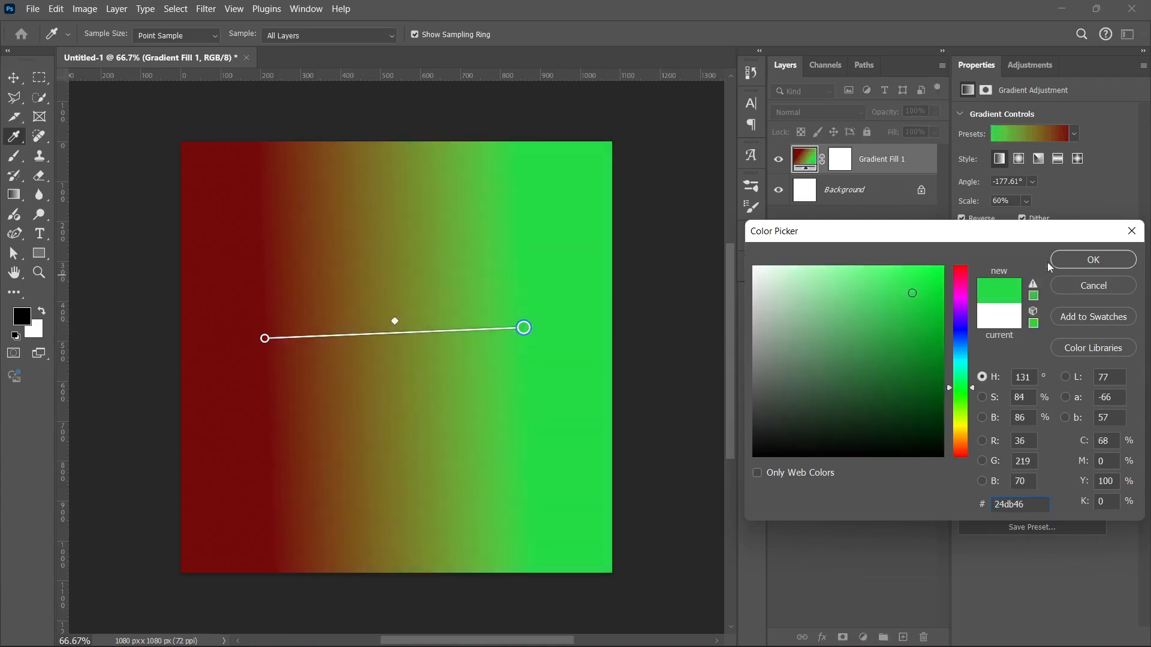
left_click(1073, 260)
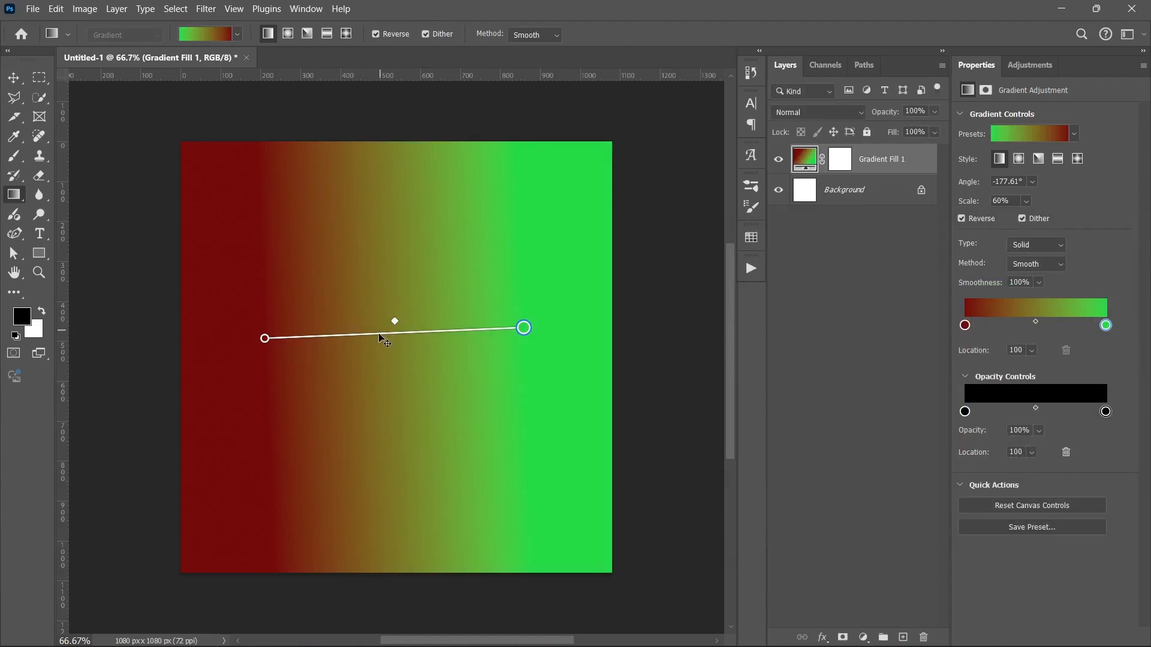
Try the green-to-turquoise preset and the pale green preset from the Greens group on the gradient fill.
left_click(237, 34)
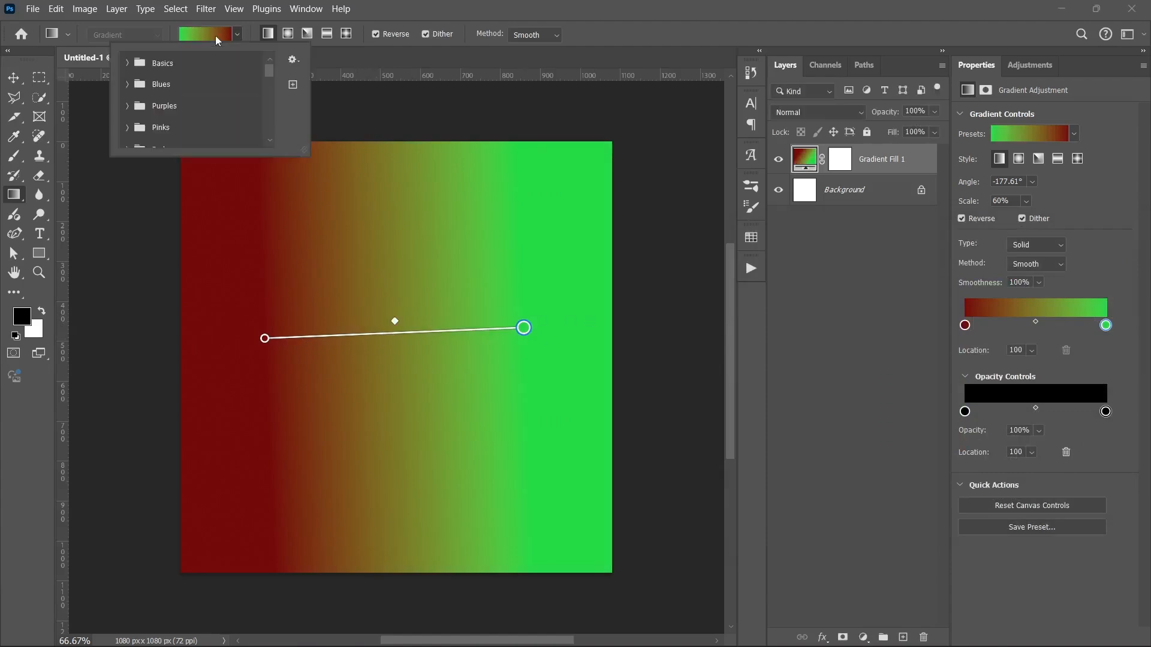
scroll(162, 90, "down", 1)
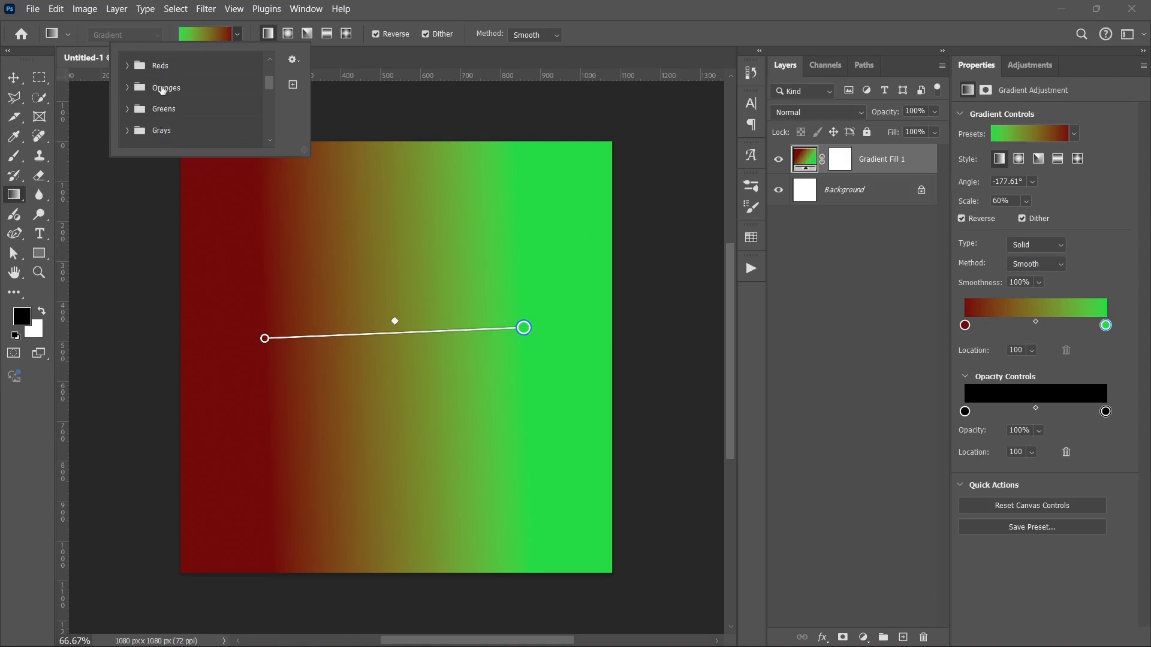
left_click(127, 109)
left_click(165, 131)
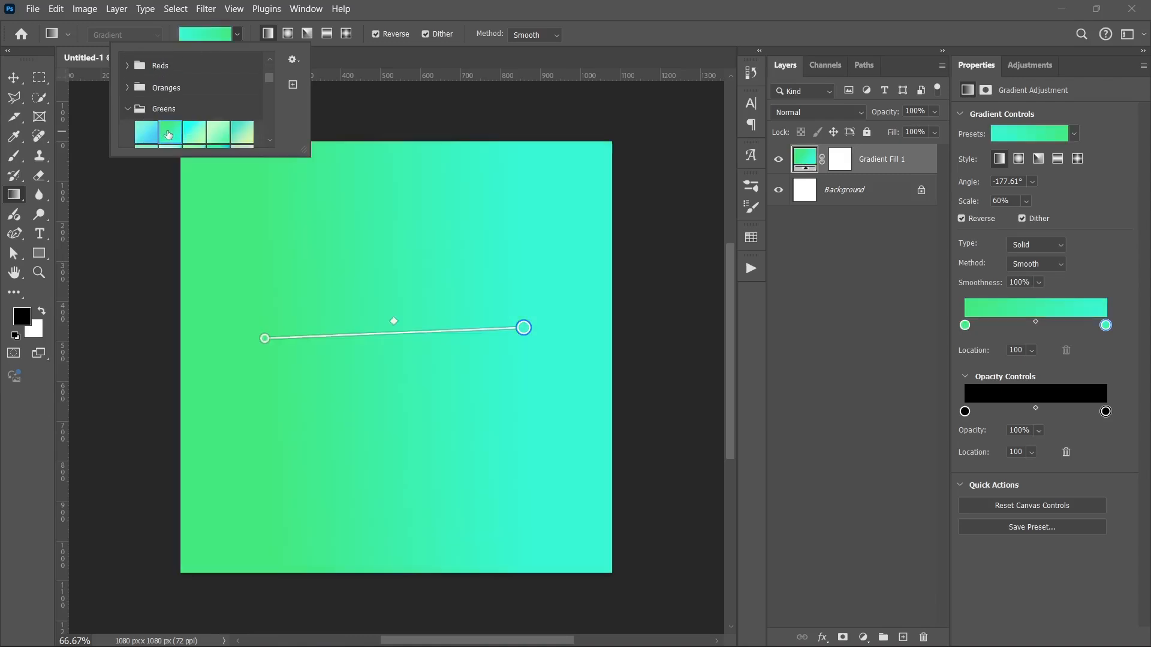
left_click(212, 132)
scroll(192, 141, "down", 1)
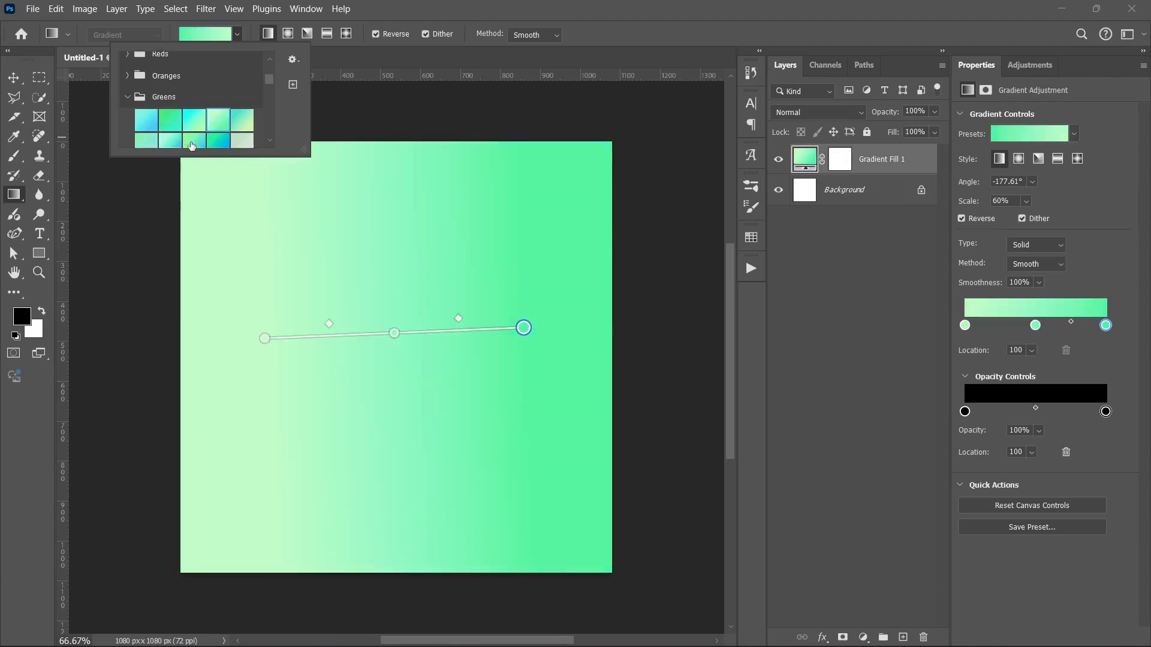
left_click(125, 86)
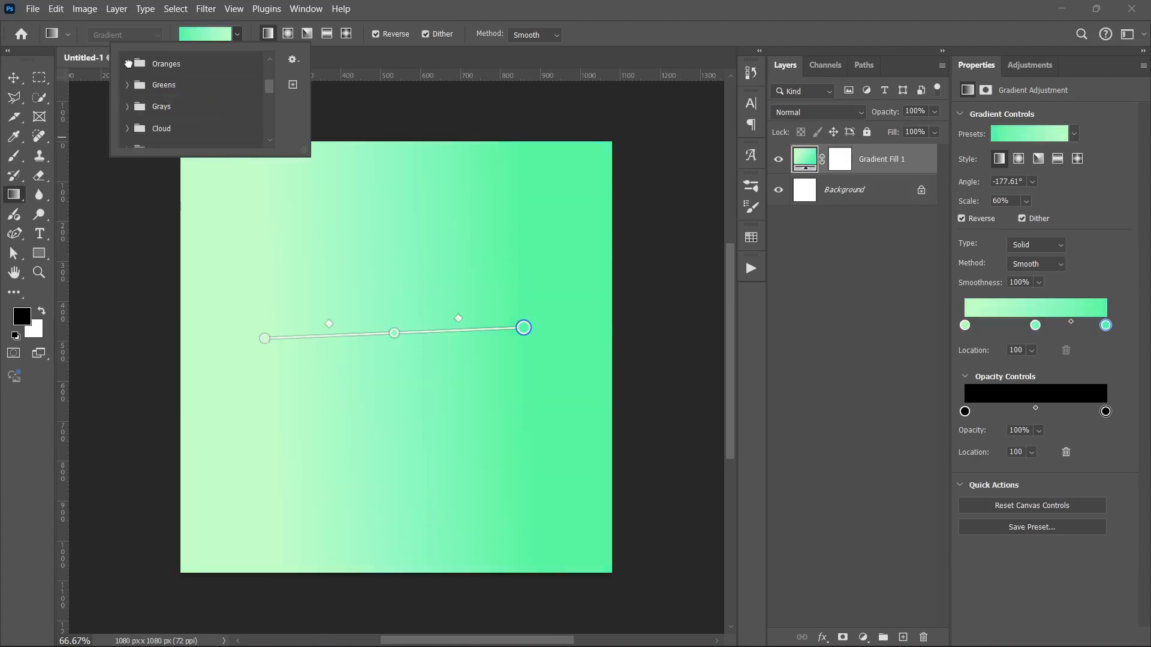
Apply the pink-to-peach preset from the Oranges group to the gradient fill, and browse the remaining preset groups.
left_click(127, 63)
left_click(164, 90)
left_click(194, 111)
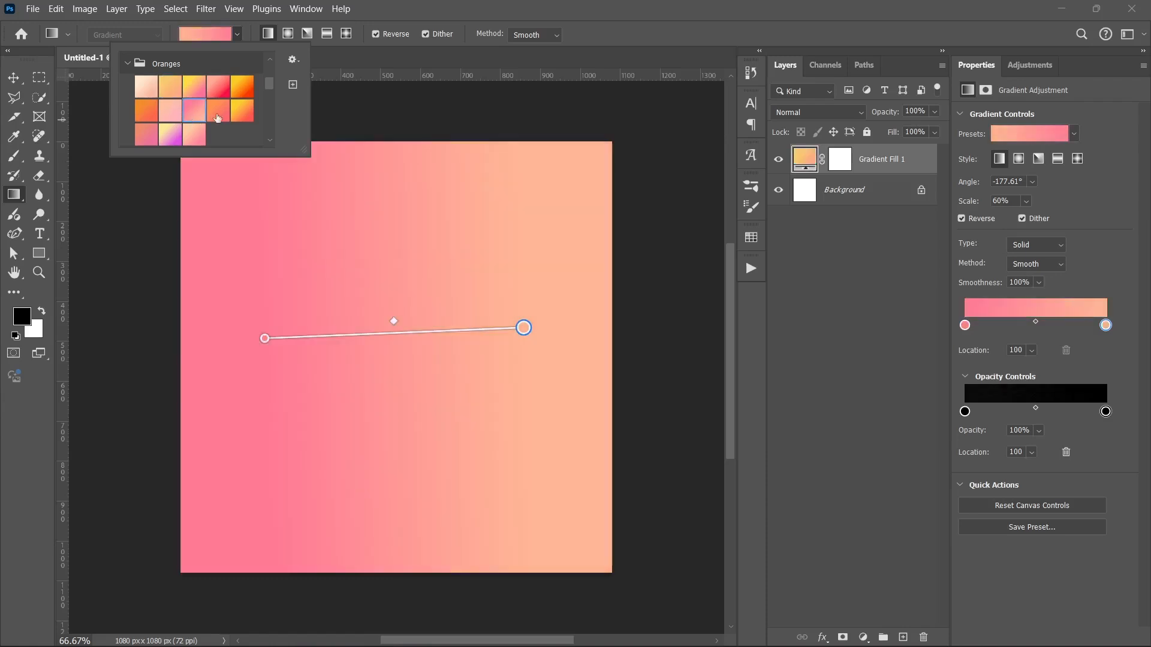
left_click(127, 63)
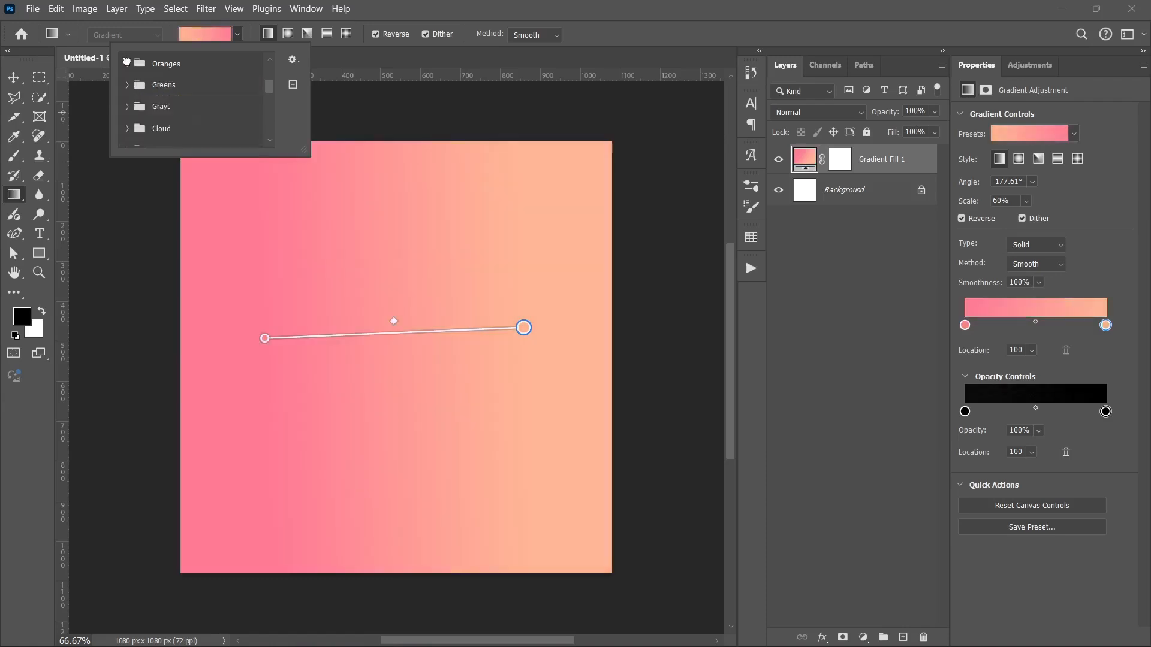
scroll(189, 122, "up", 3)
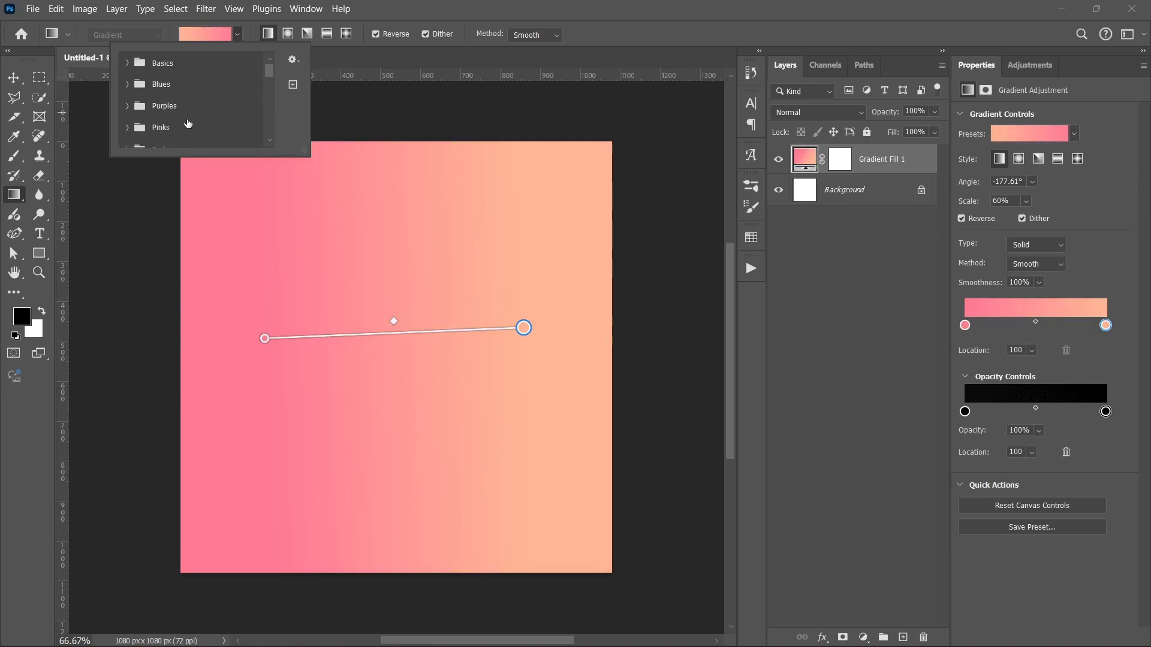
scroll(185, 114, "down", 5)
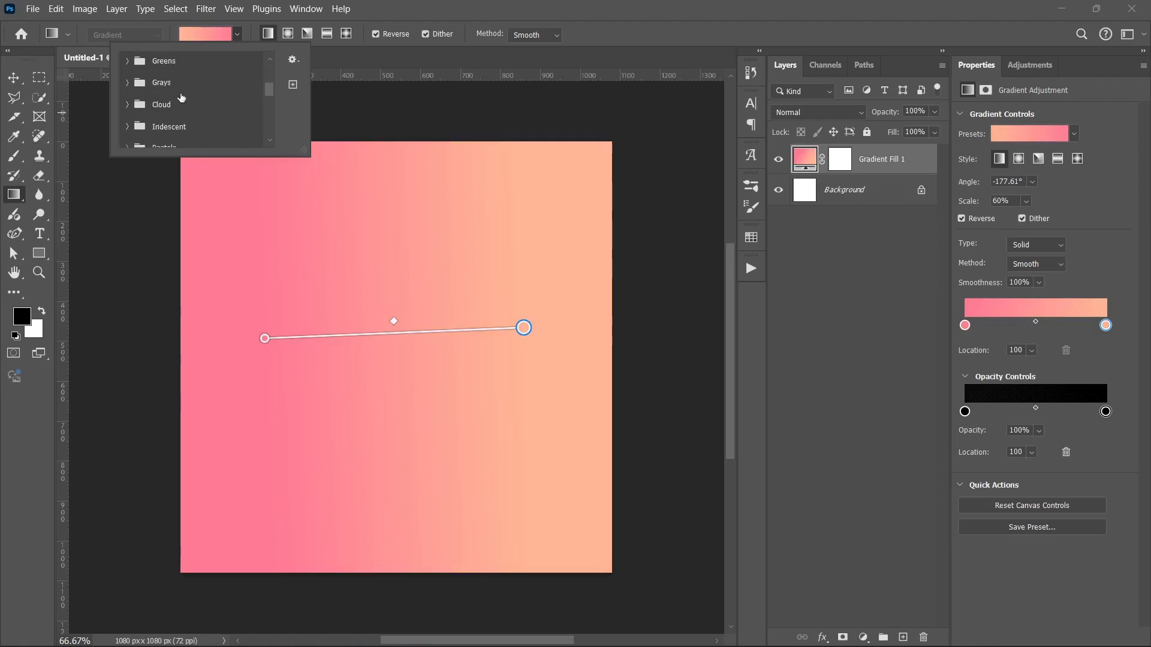
scroll(181, 97, "up", 5)
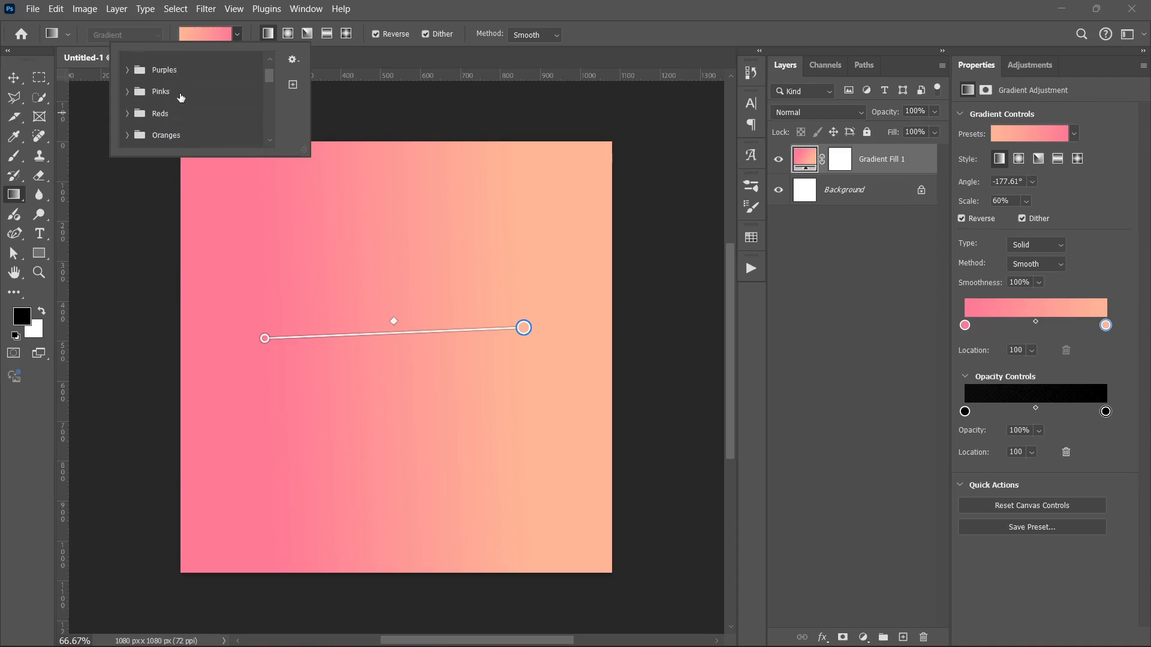
left_click(423, 56)
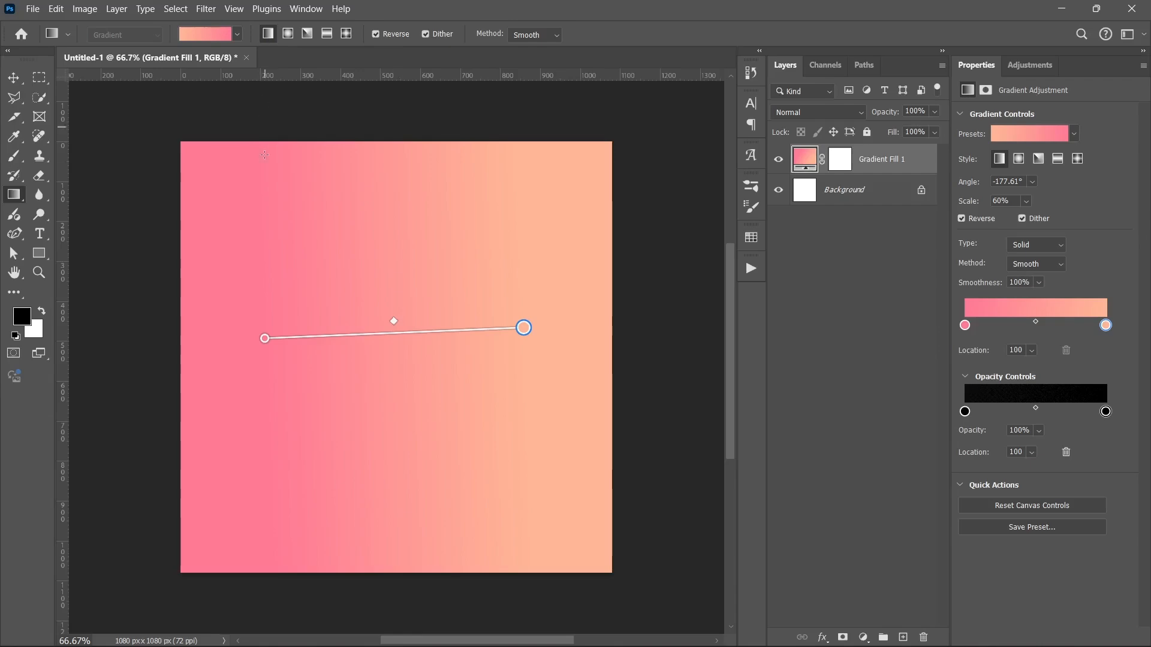
Switch the gradient fill to the radial style and move its center to the middle of the canvas.
left_click(288, 34)
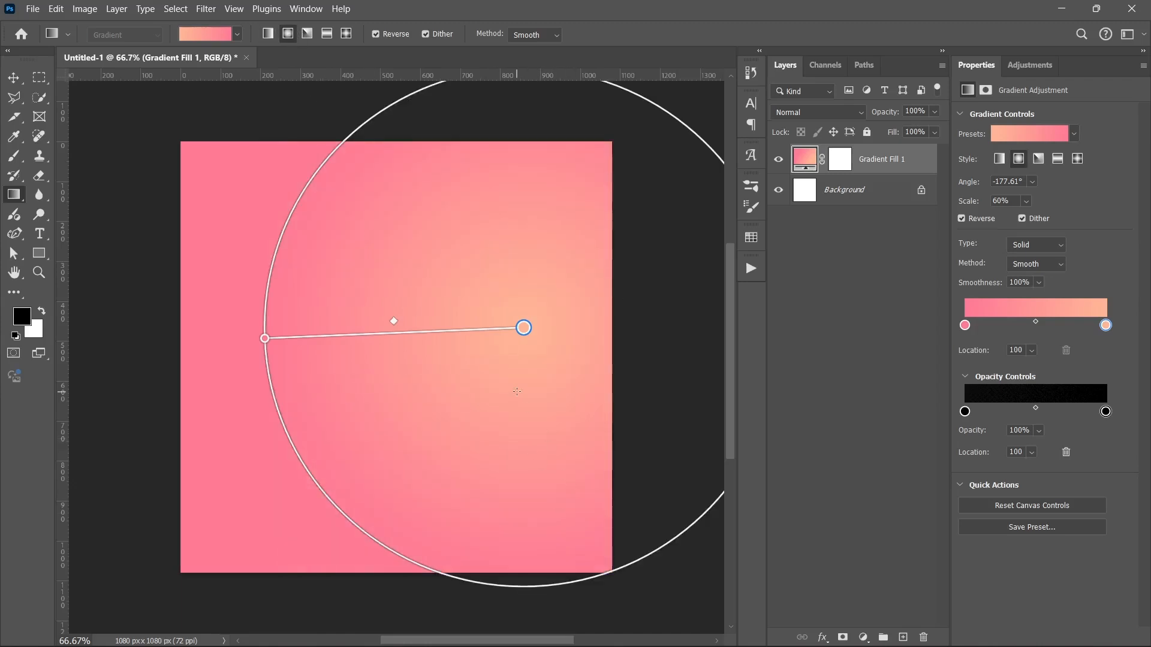
left_click_drag(523, 327, 399, 340)
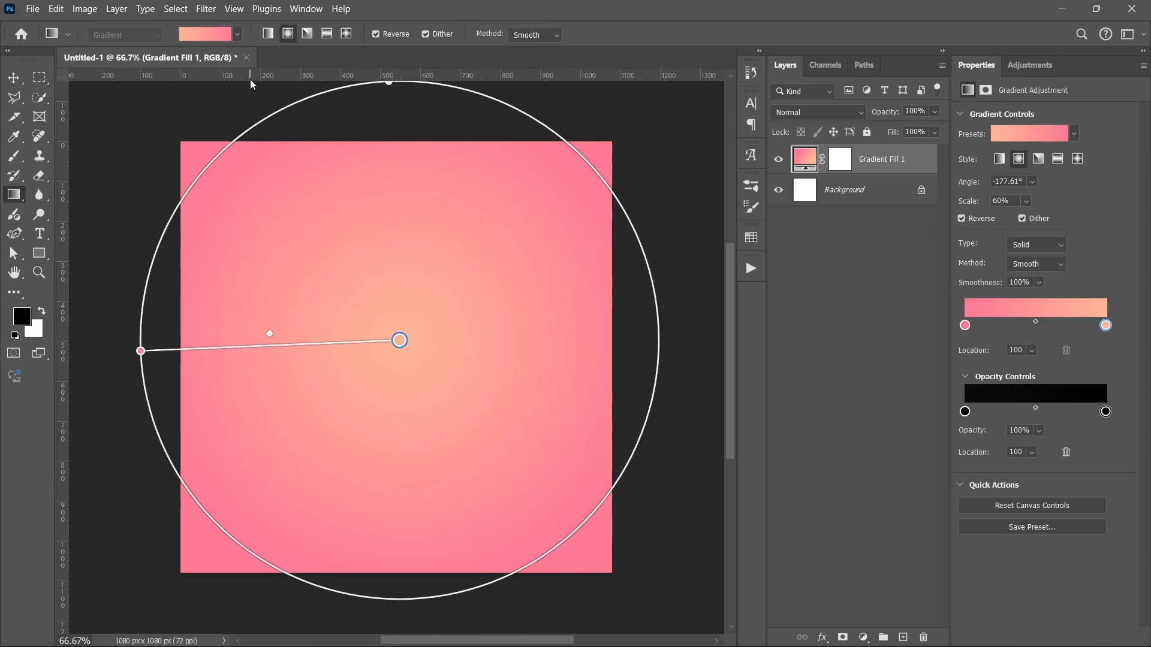
Change the gradient's pink outer color stop to ff0034, shrink the radial gradient to about 47% scale, and deselect the layer.
double_click(140, 351)
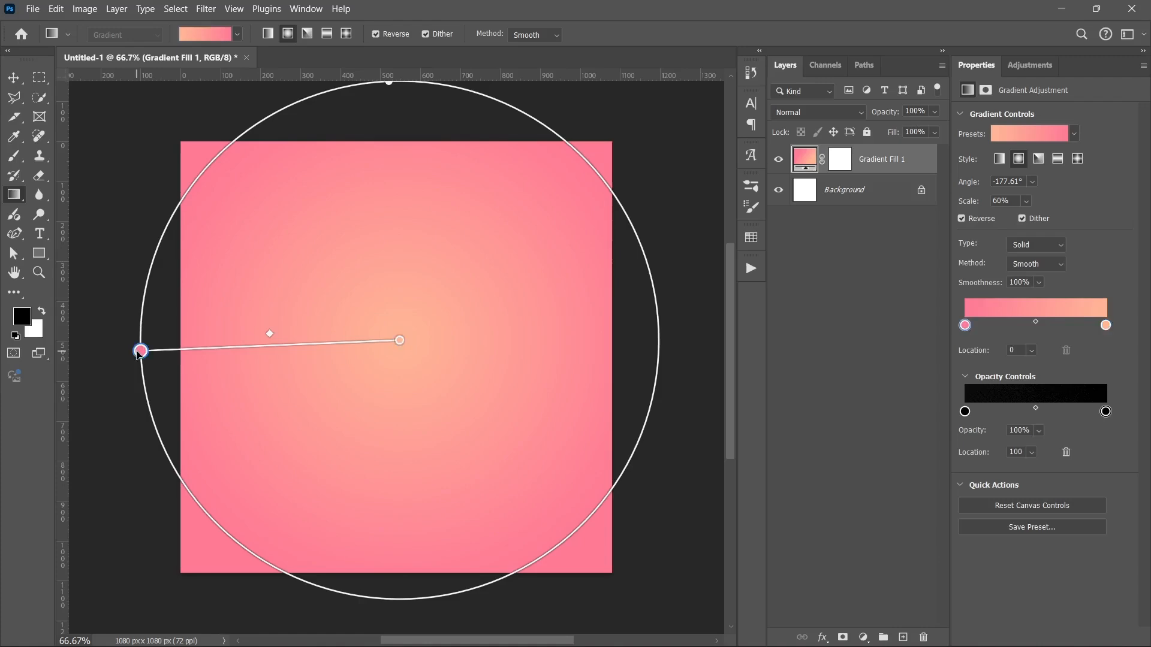
left_click_drag(922, 343, 967, 244)
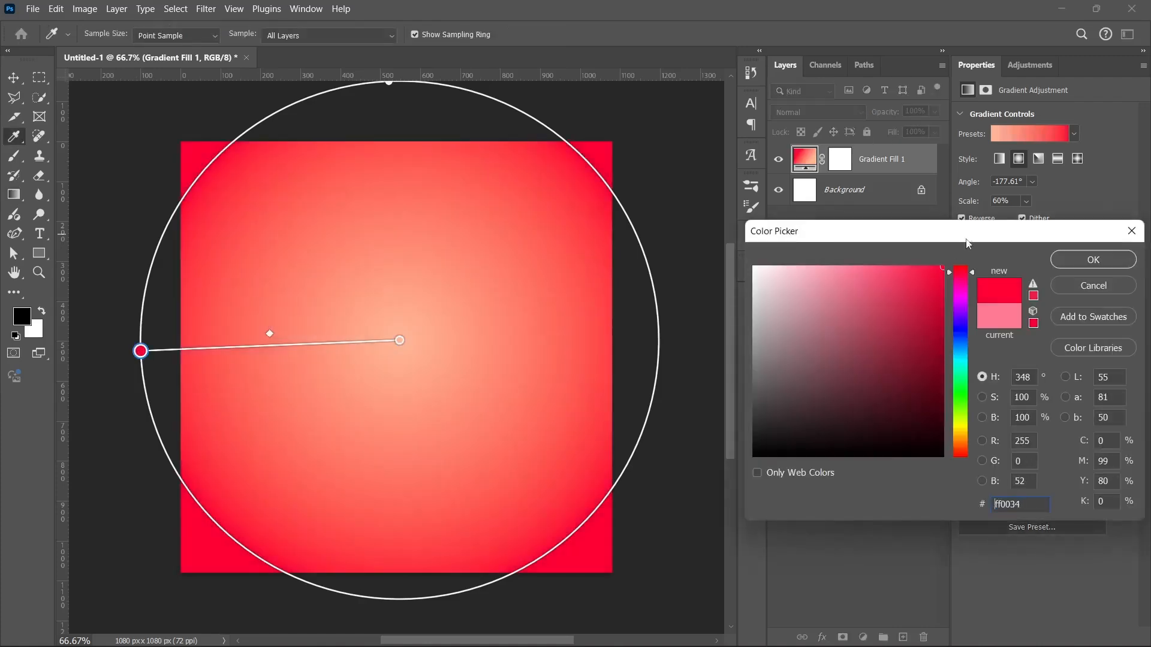
left_click_drag(908, 296, 959, 245)
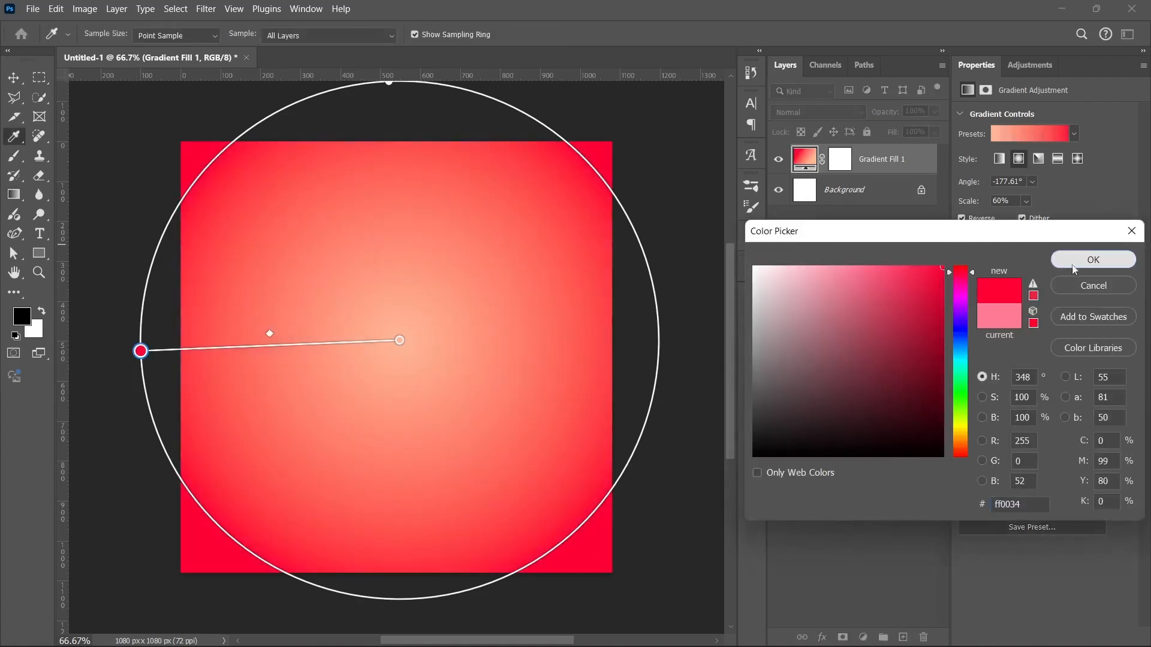
left_click(1094, 260)
left_click_drag(141, 351, 195, 347)
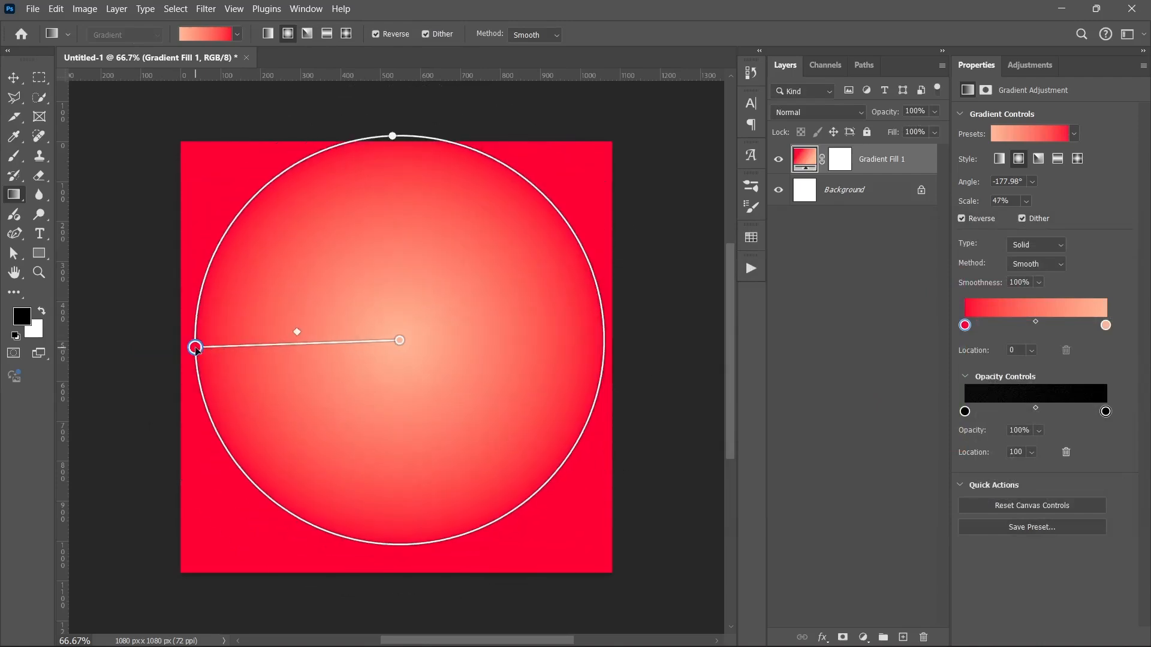
left_click(809, 330)
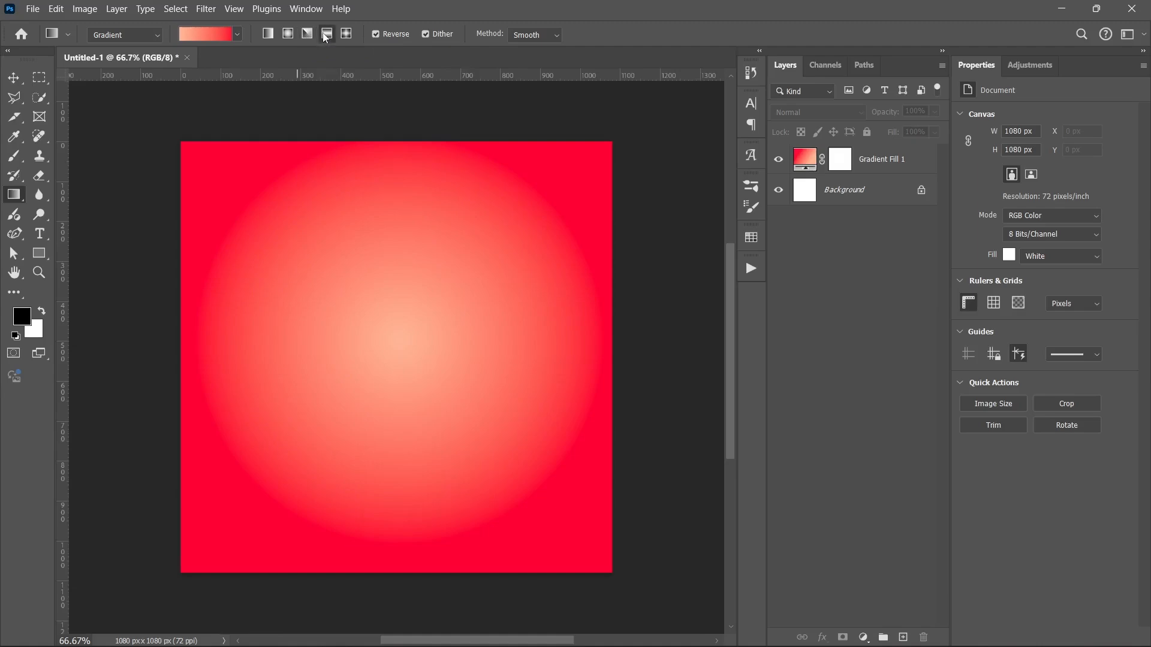
Reselect the gradient fill layer, switch it to the angle style, and deselect it to preview the result.
left_click(308, 34)
left_click(813, 167)
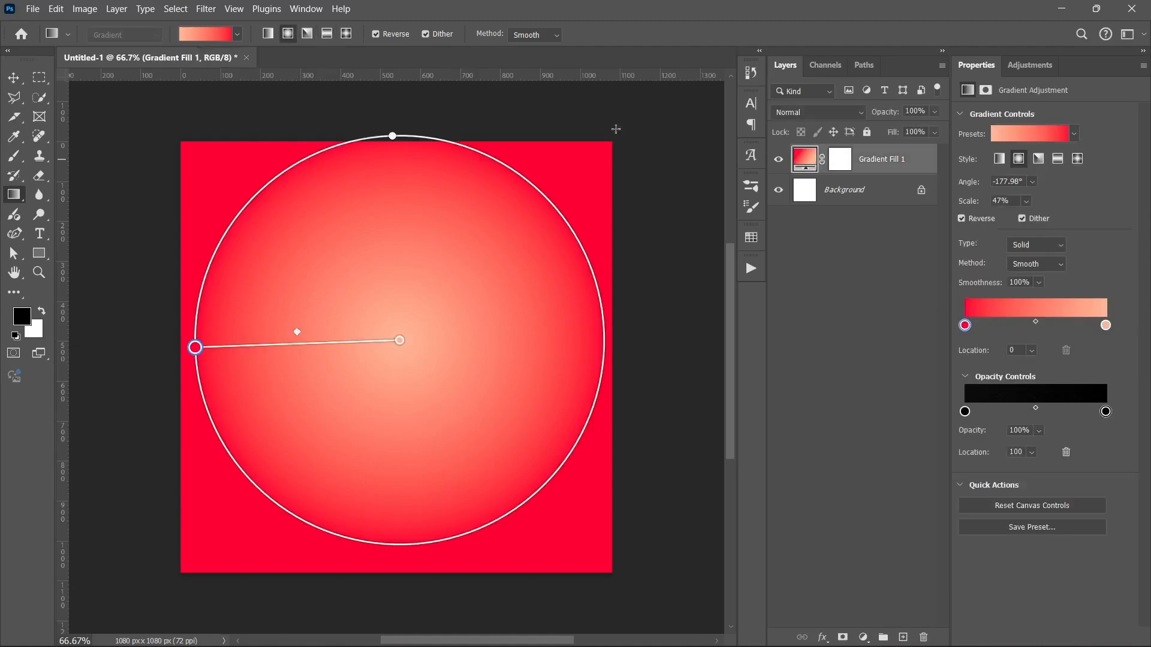
left_click(312, 31)
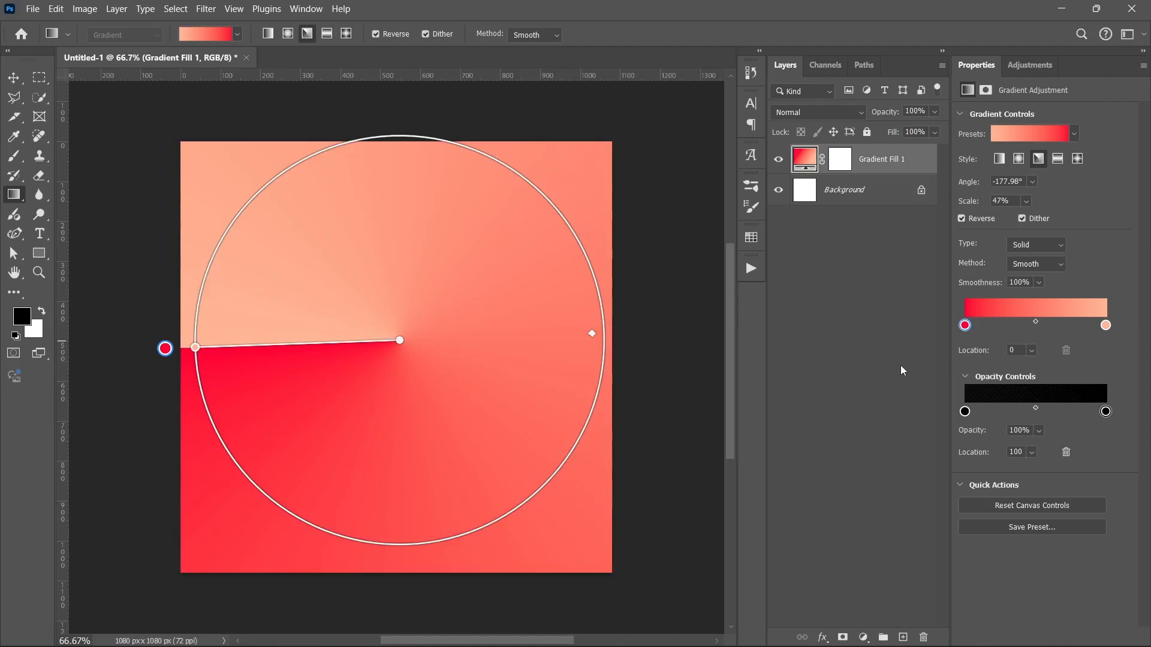
left_click(870, 346)
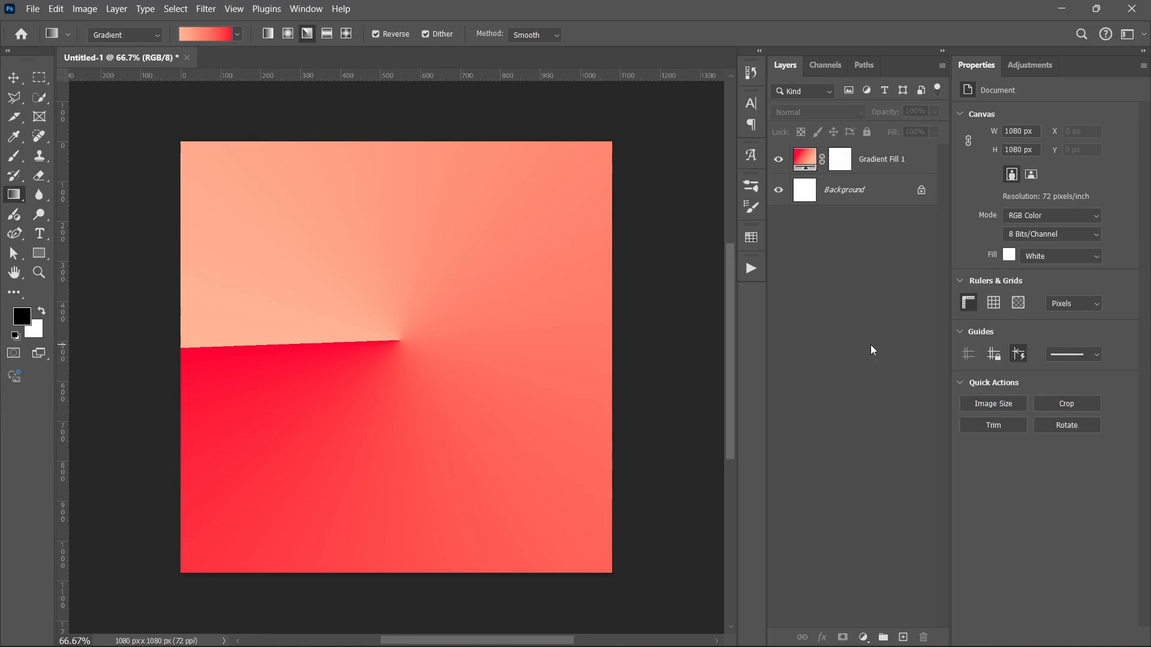
Reselect the gradient fill layer, switch it to the reflected style, and deselect it to preview the result.
double_click(804, 162)
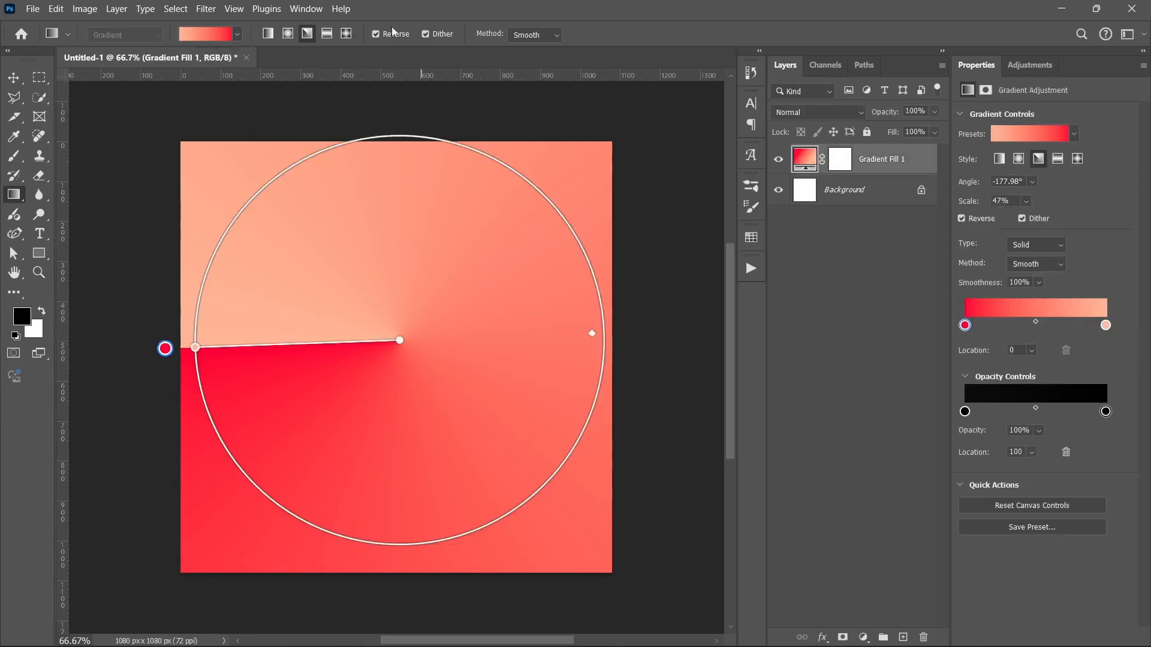
left_click(327, 35)
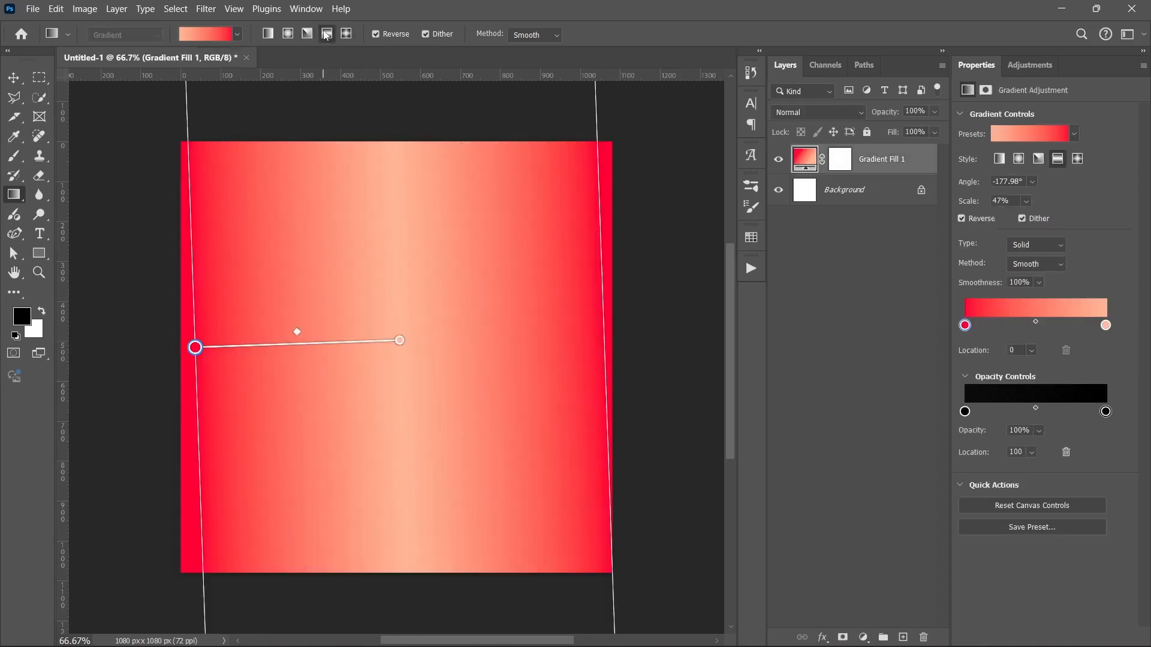
left_click(817, 263)
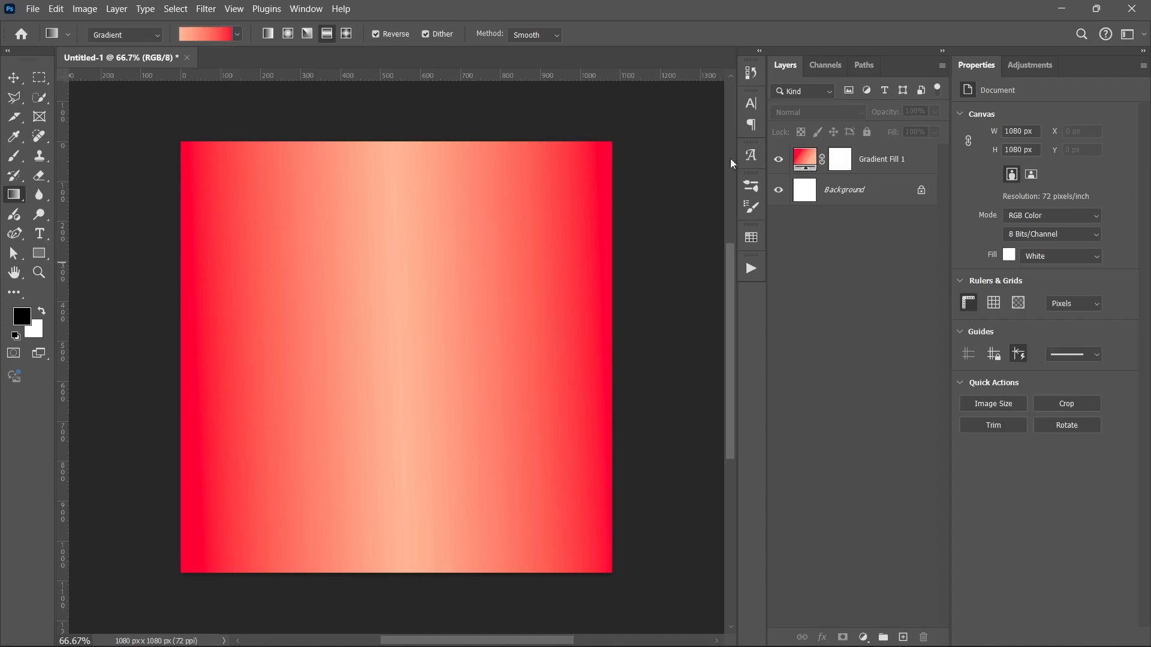
Reselect the gradient fill layer, switch it to the diamond style, and deselect it to preview the result.
left_click(352, 32)
left_click(808, 162)
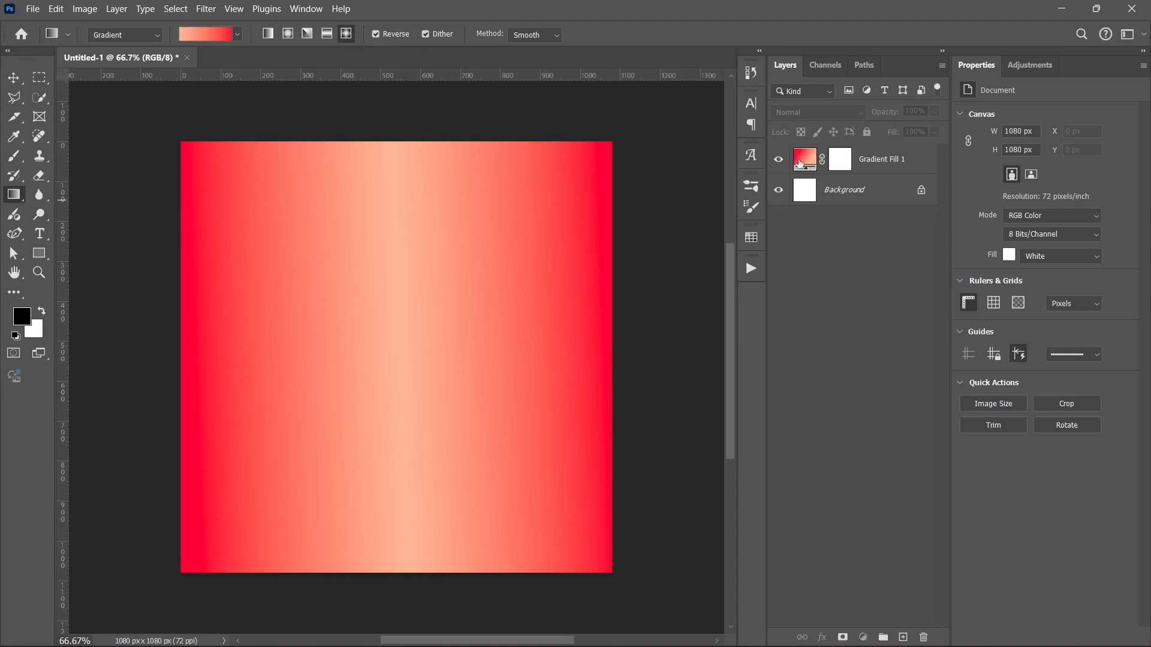
left_click(349, 36)
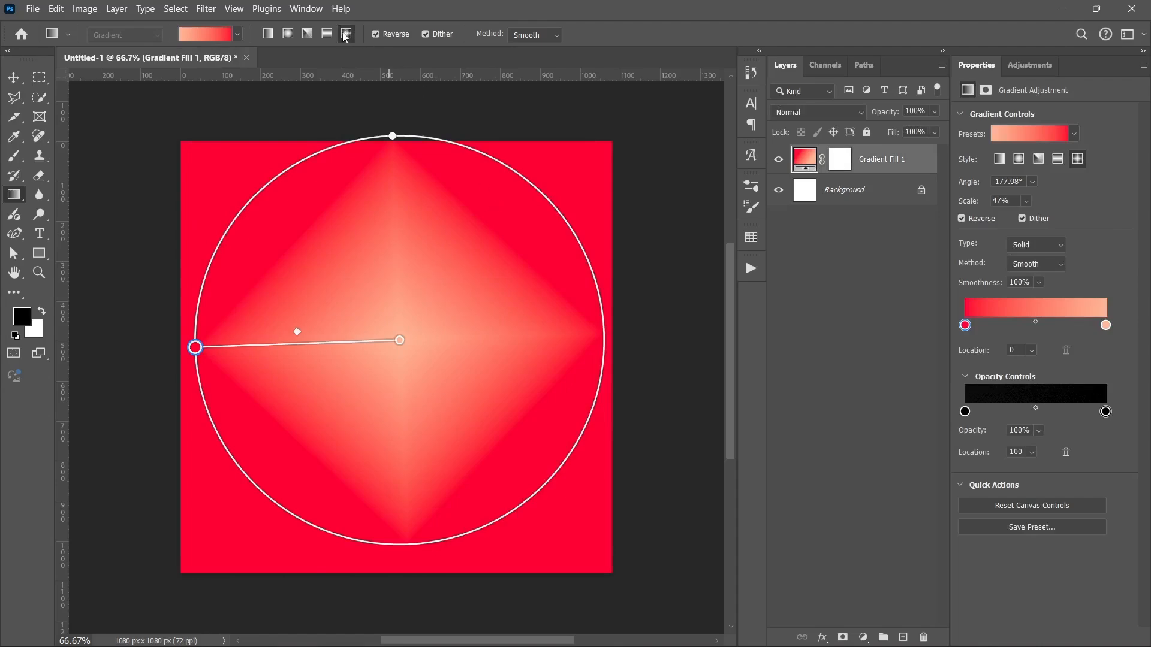
left_click(785, 318)
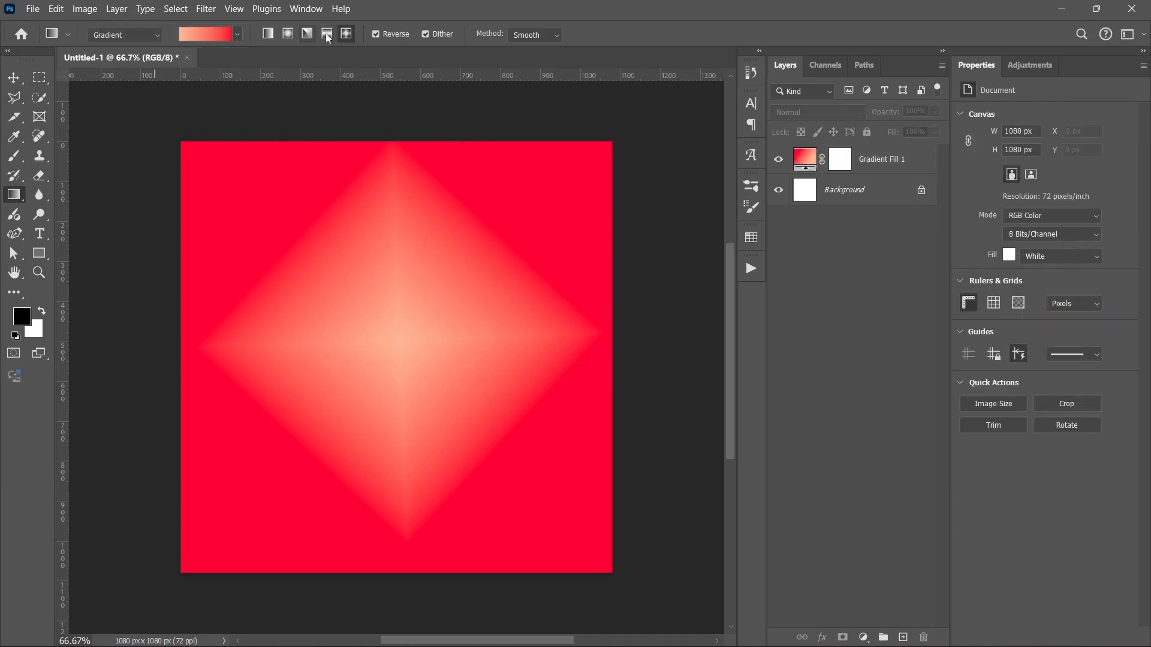
Return the gradient fill to the linear style and adjust both endpoints to about 74% scale across the canvas.
left_click(264, 36)
left_click(797, 158)
left_click(268, 34)
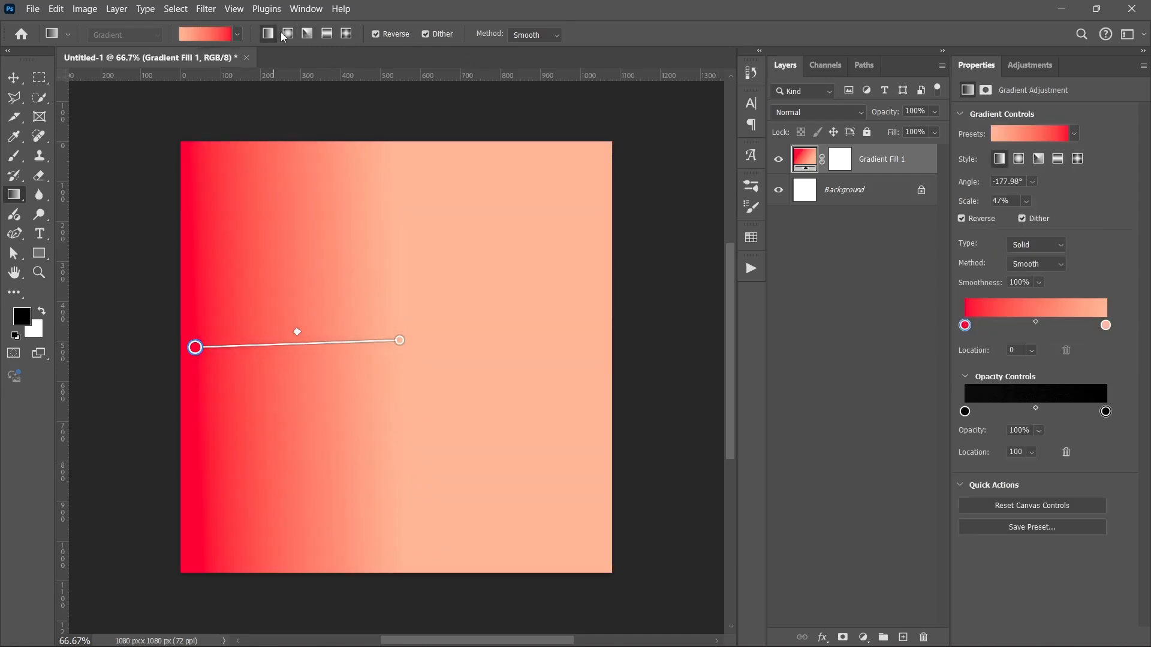
left_click(286, 35)
left_click(269, 35)
left_click_drag(401, 344, 534, 342)
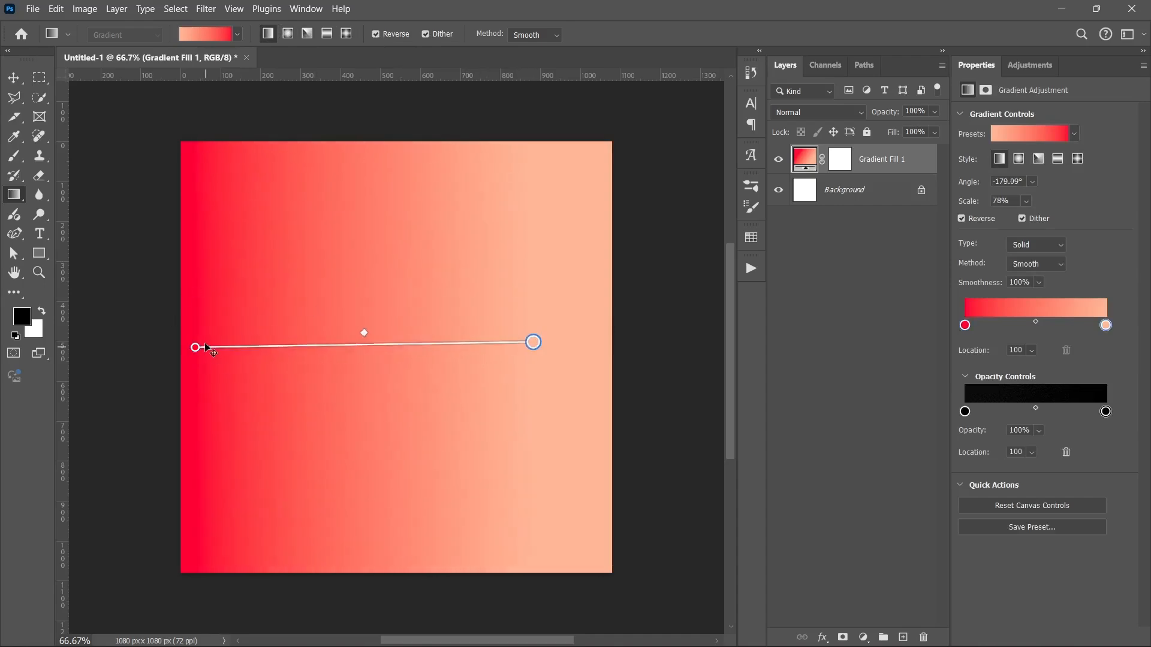
left_click_drag(196, 347, 215, 348)
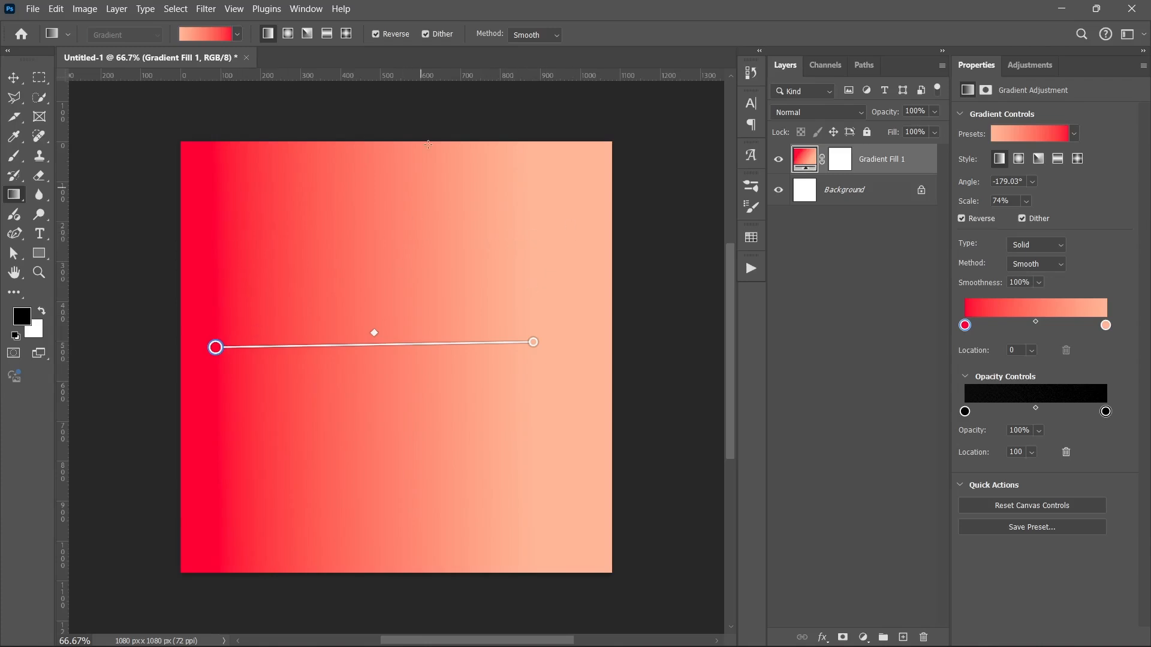
Toggle the Reverse option off and on twice to compare the gradient fill's color directions.
left_click(376, 34)
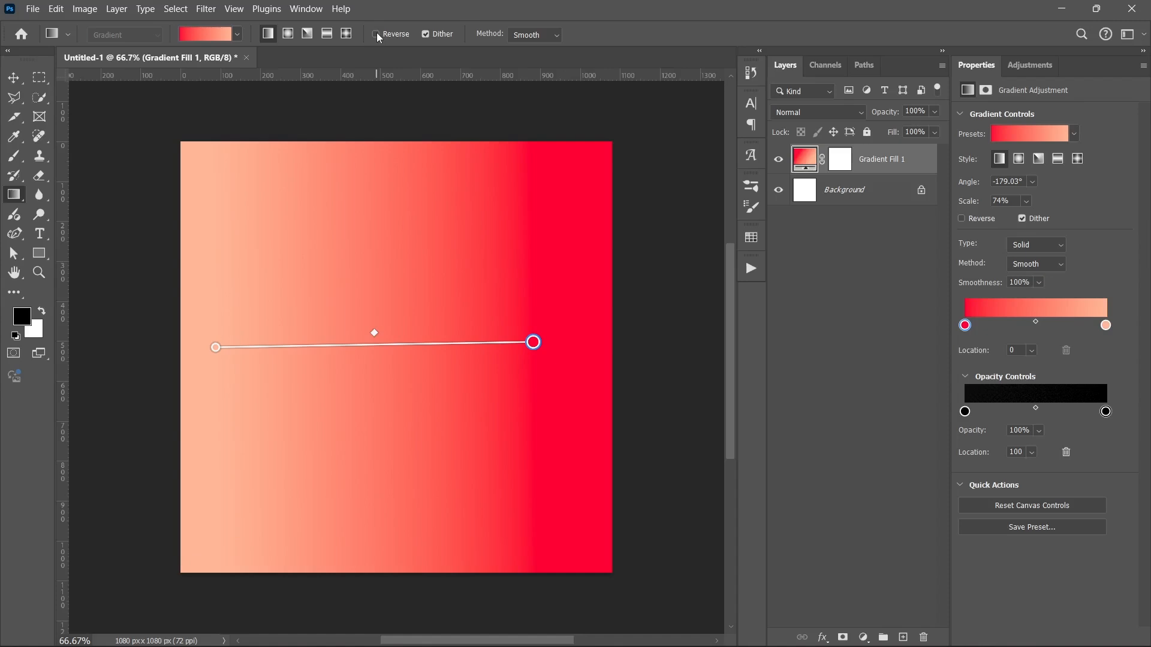
left_click(377, 34)
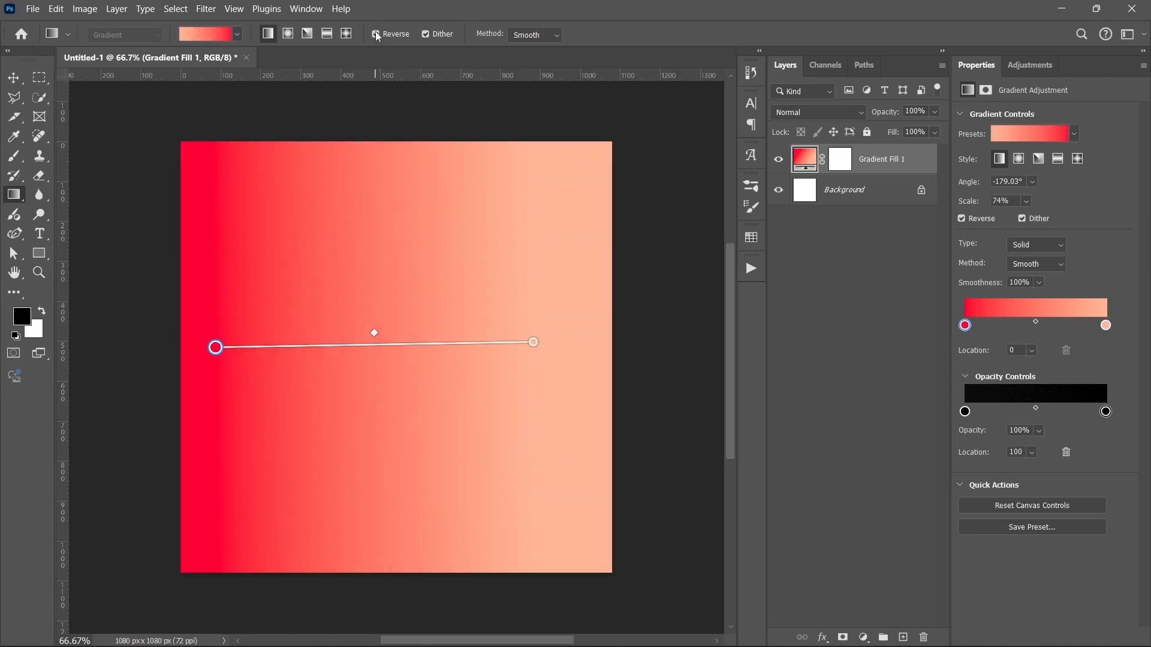
left_click(376, 34)
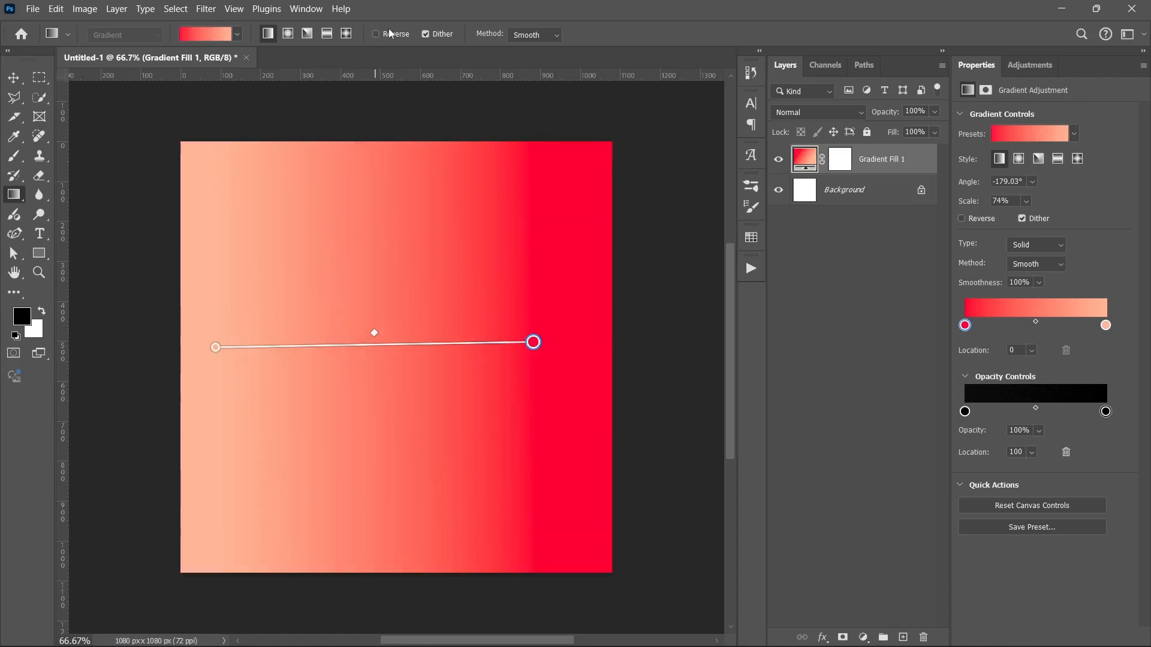
left_click(377, 34)
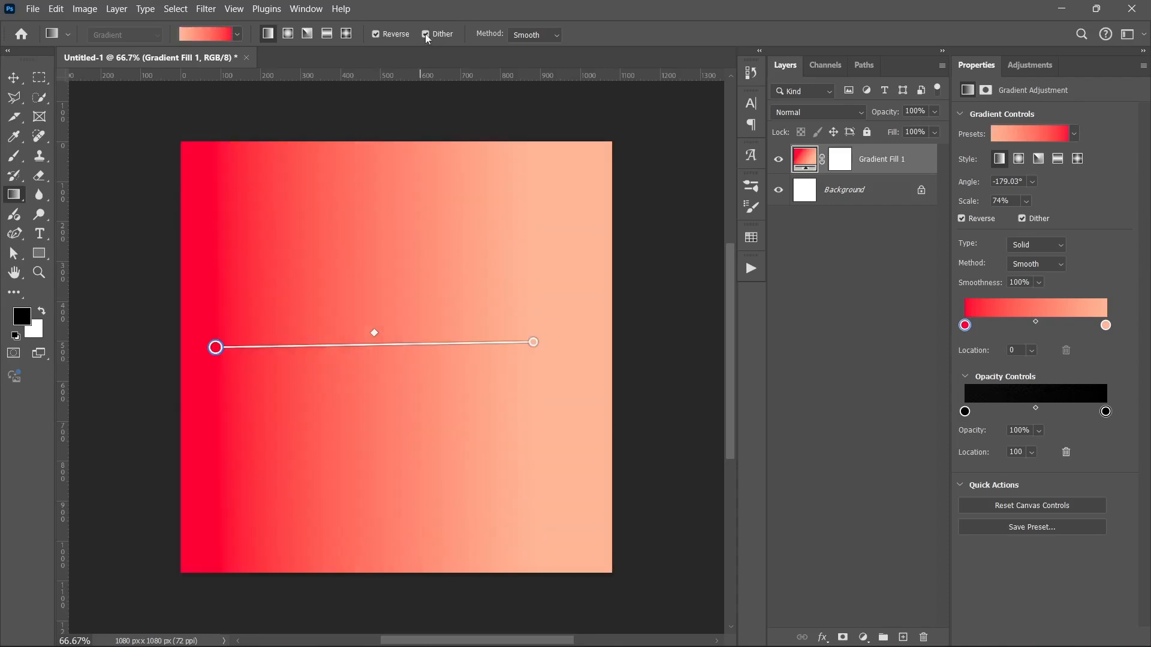
Toggle the Dither option off and on twice to compare the smoothness of the gradient fill.
left_click(426, 34)
left_click(426, 34)
left_click(426, 34)
left_click(426, 34)
Examine the gradient interpolation Method options without changing the current one, and deselect the gradient fill layer.
left_click(528, 35)
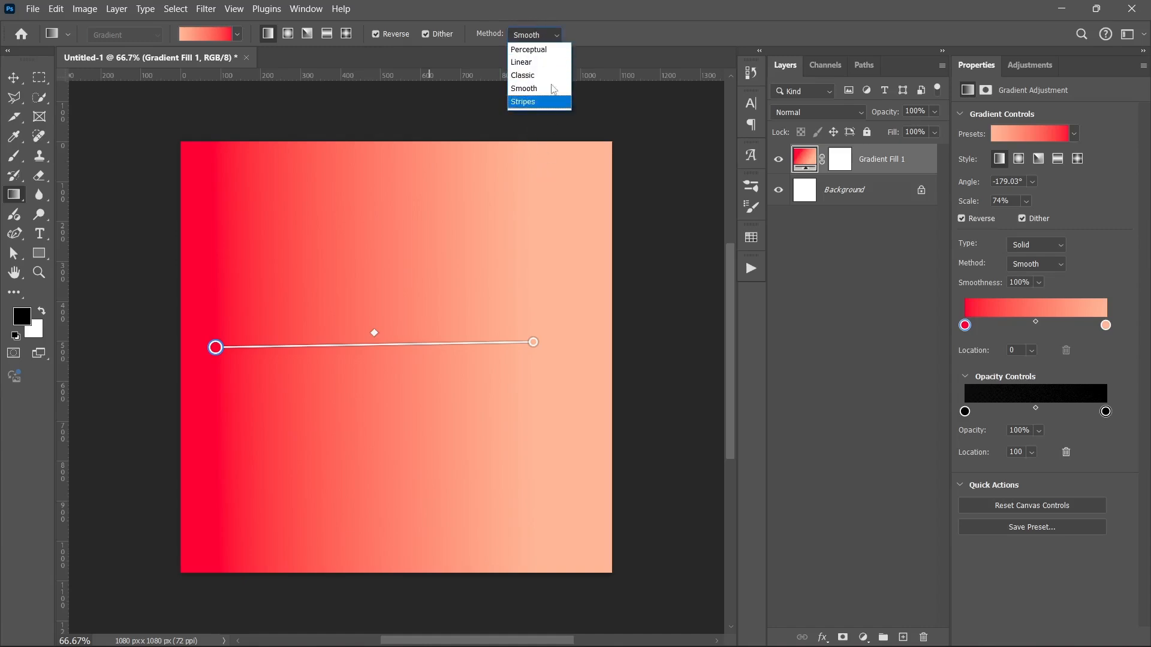
left_click(591, 36)
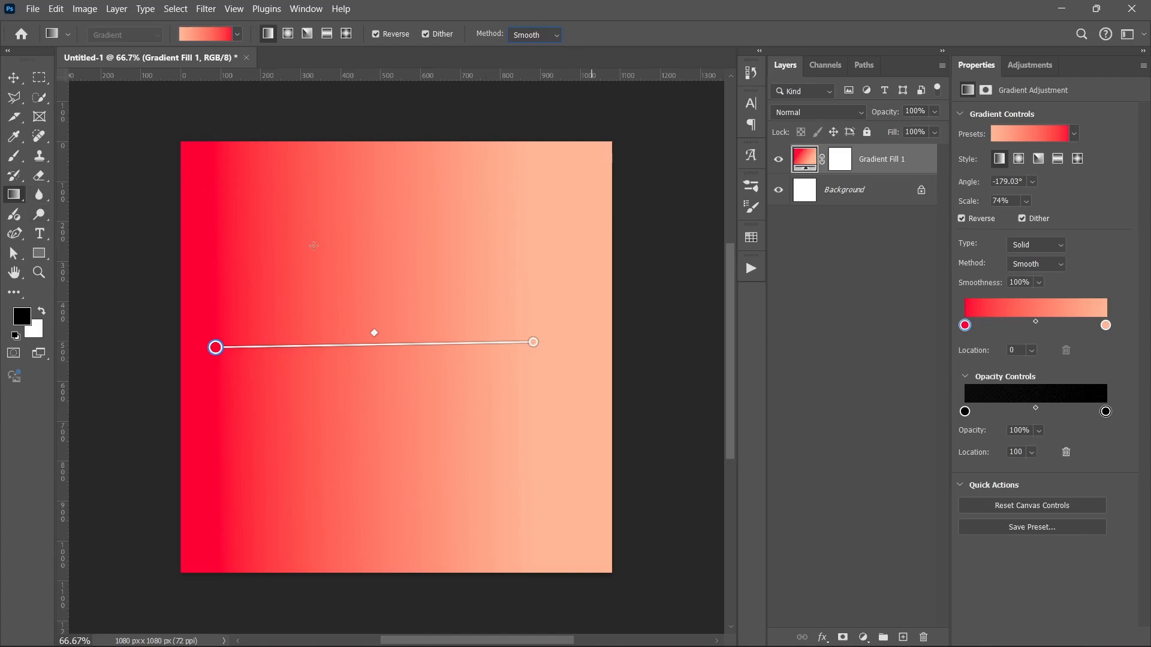
left_click(810, 248)
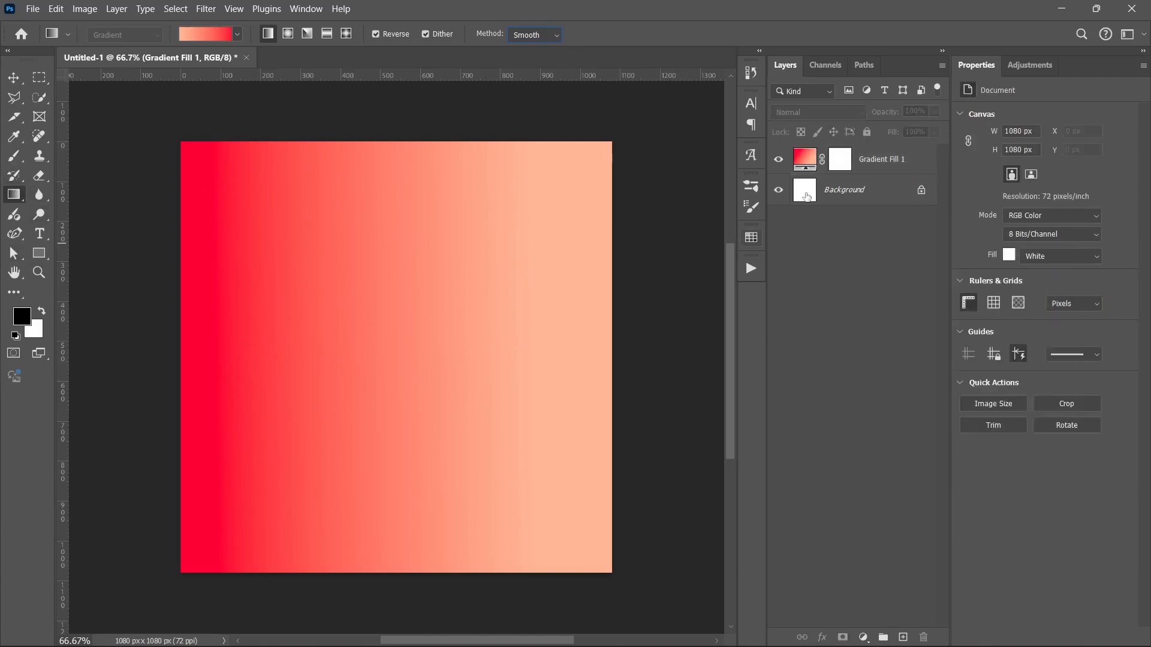
Switch the Gradient tool to Classic gradient mode and delete the gradient fill layer above the Background.
left_click(779, 160)
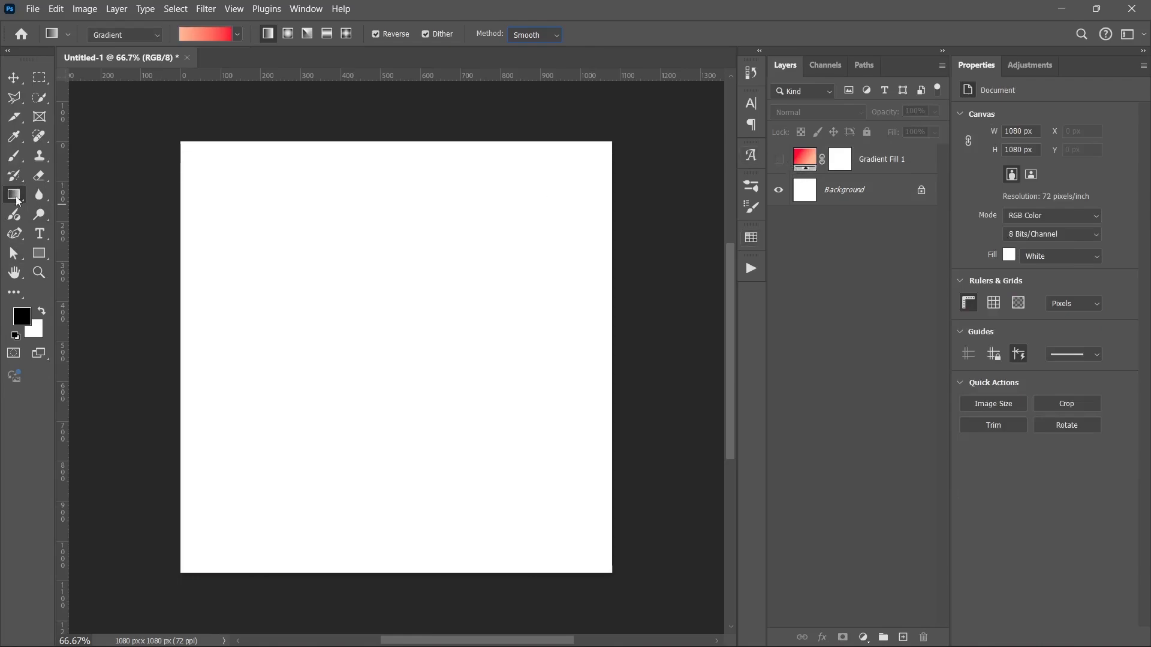
left_click(126, 38)
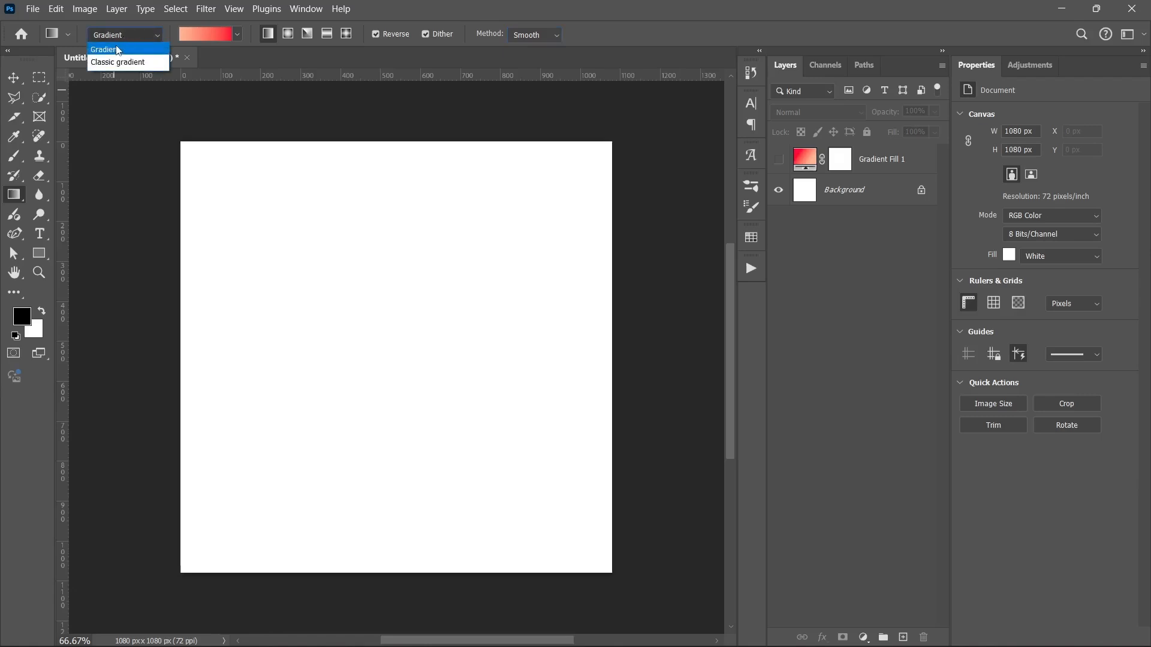
left_click(118, 63)
left_click(798, 162)
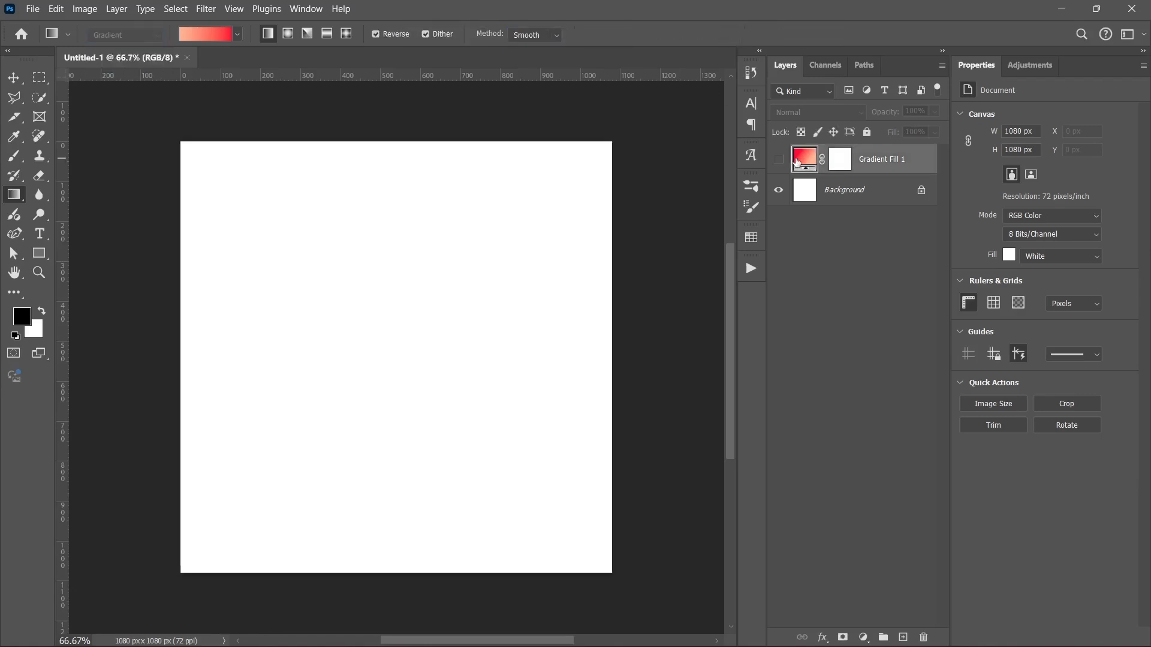
key("Delete")
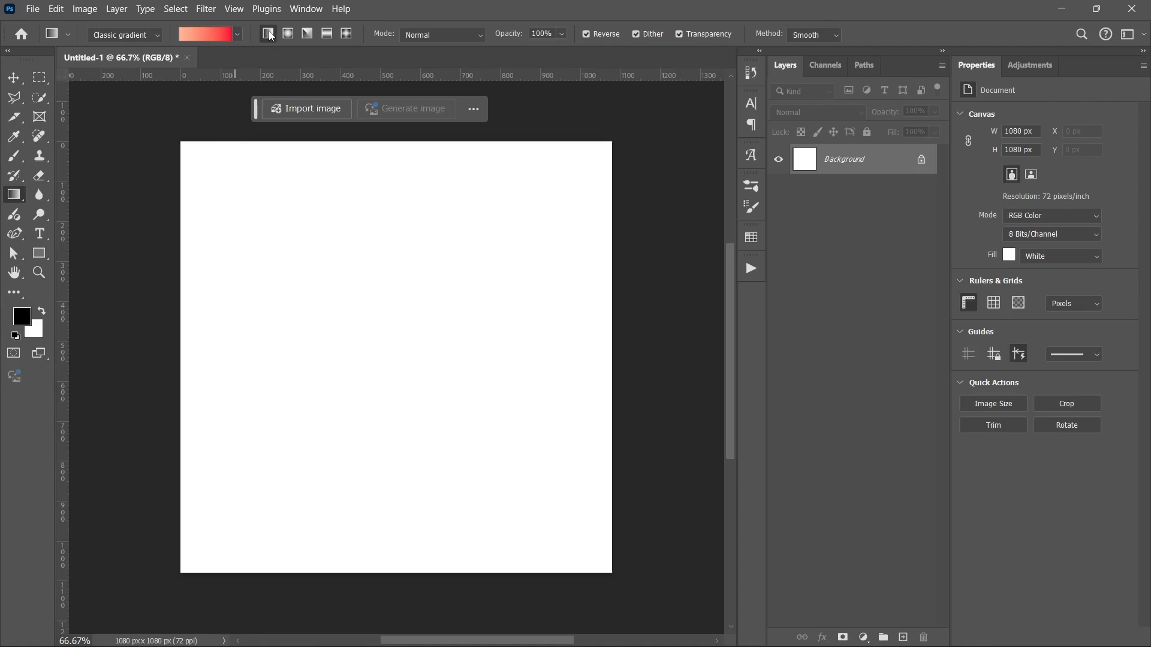
Draw several linear classic gradients on the Background layer, one roughly horizontal and the others diagonal in different directions.
left_click_drag(221, 319, 493, 313)
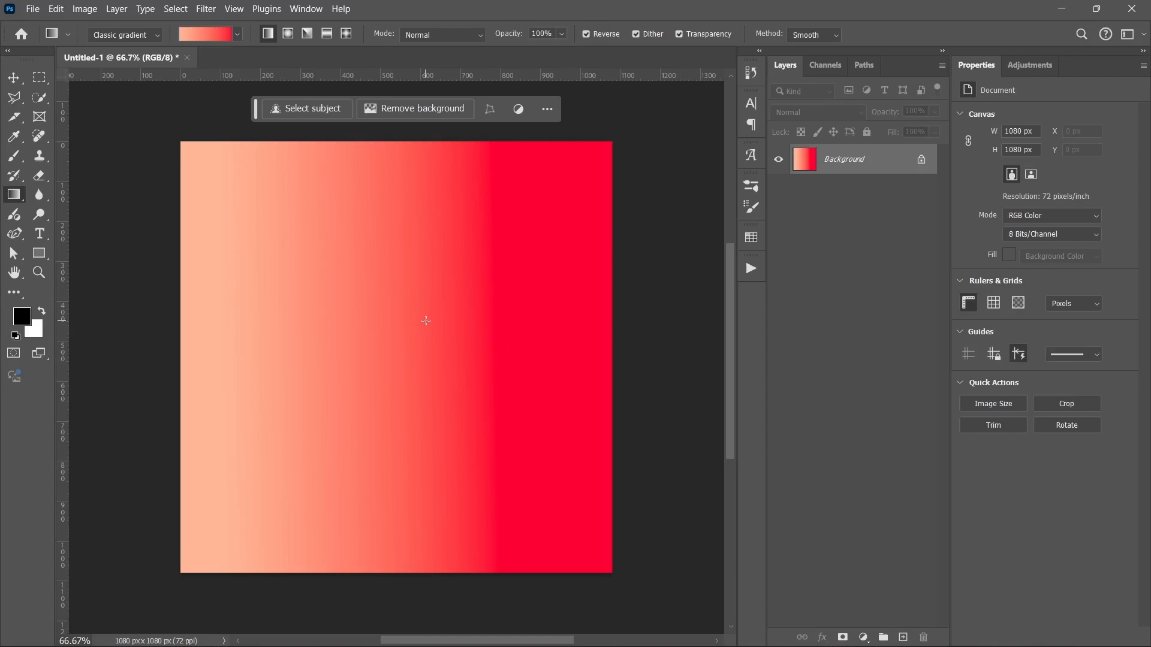
left_click(126, 35)
left_click(119, 62)
left_click_drag(256, 203, 500, 471)
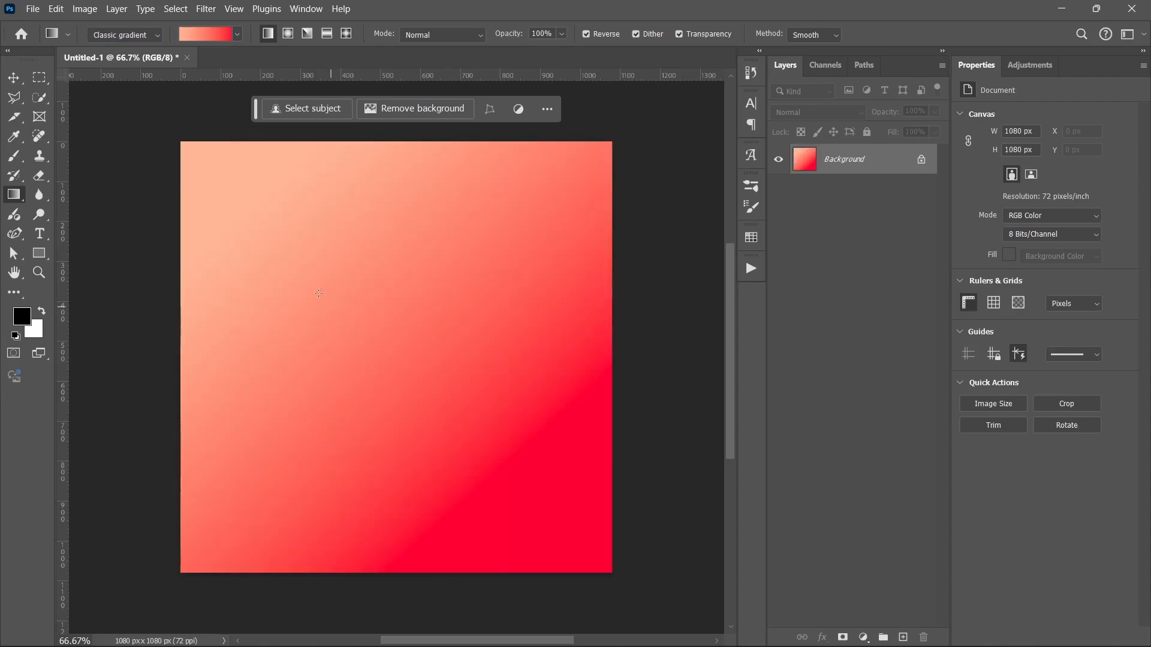
left_click_drag(479, 229, 294, 403)
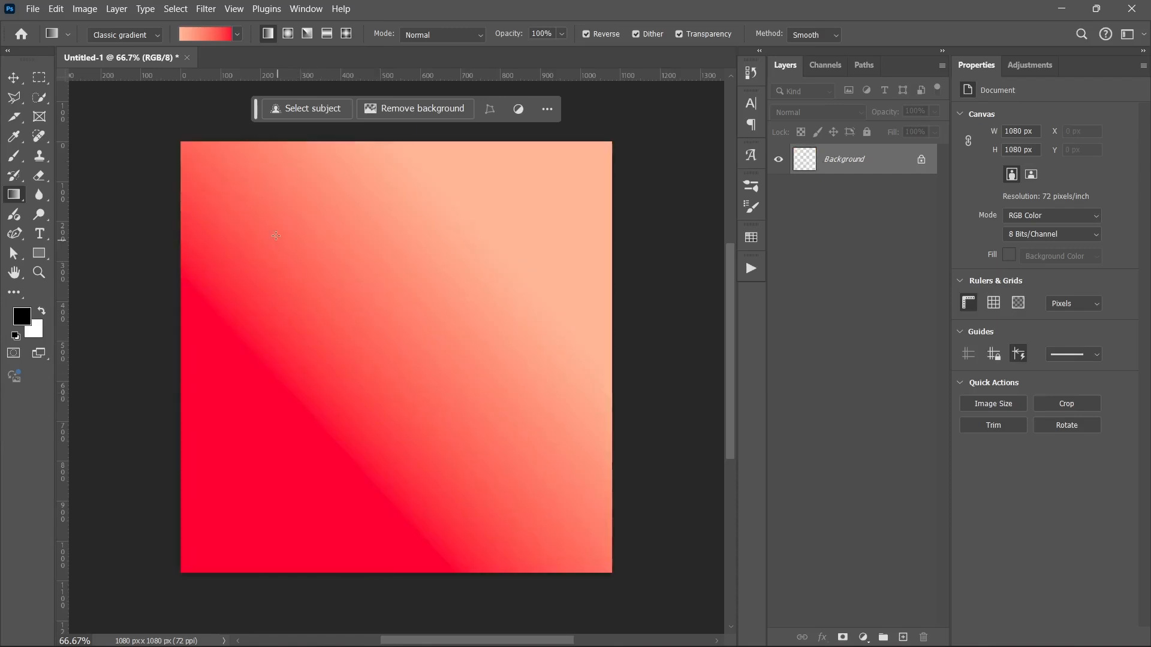
left_click_drag(497, 254, 279, 407)
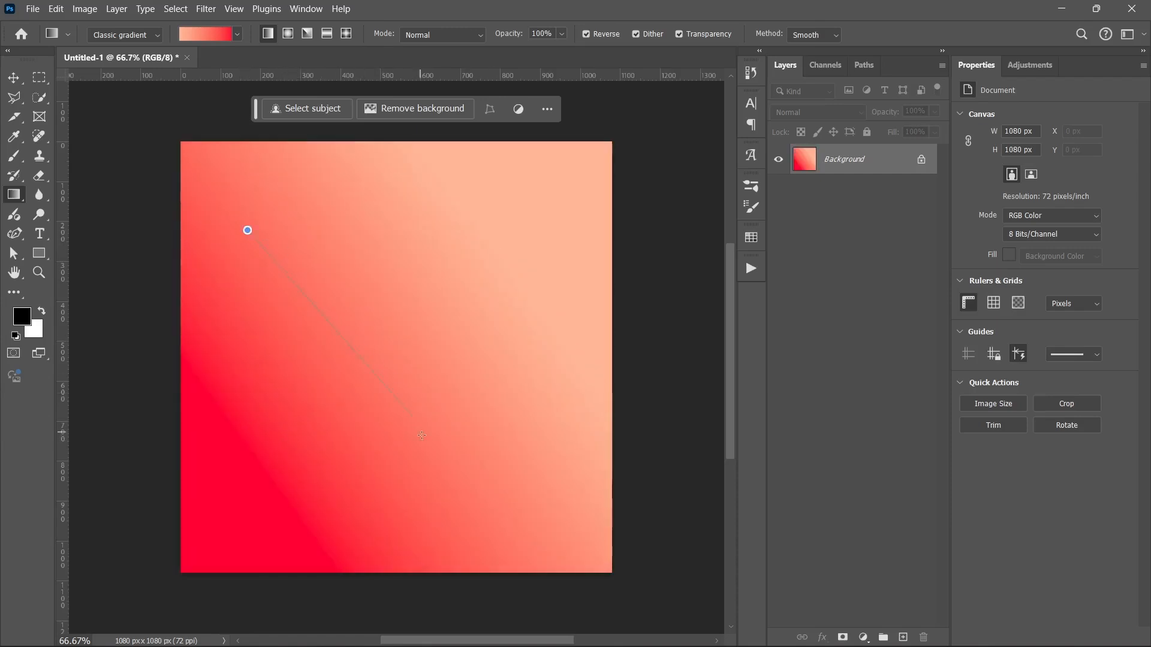
left_click_drag(246, 229, 497, 268)
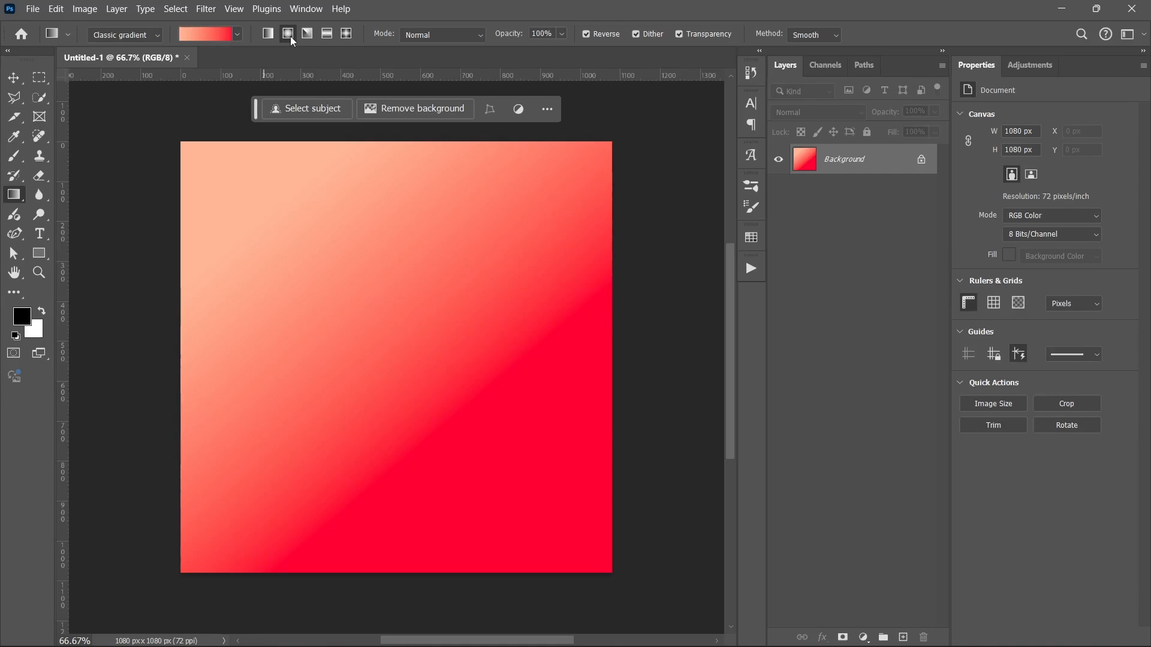
Draw classic gradients in the radial, angle, reflected and diamond styles over the Background layer to compare them.
left_click_drag(316, 202, 442, 402)
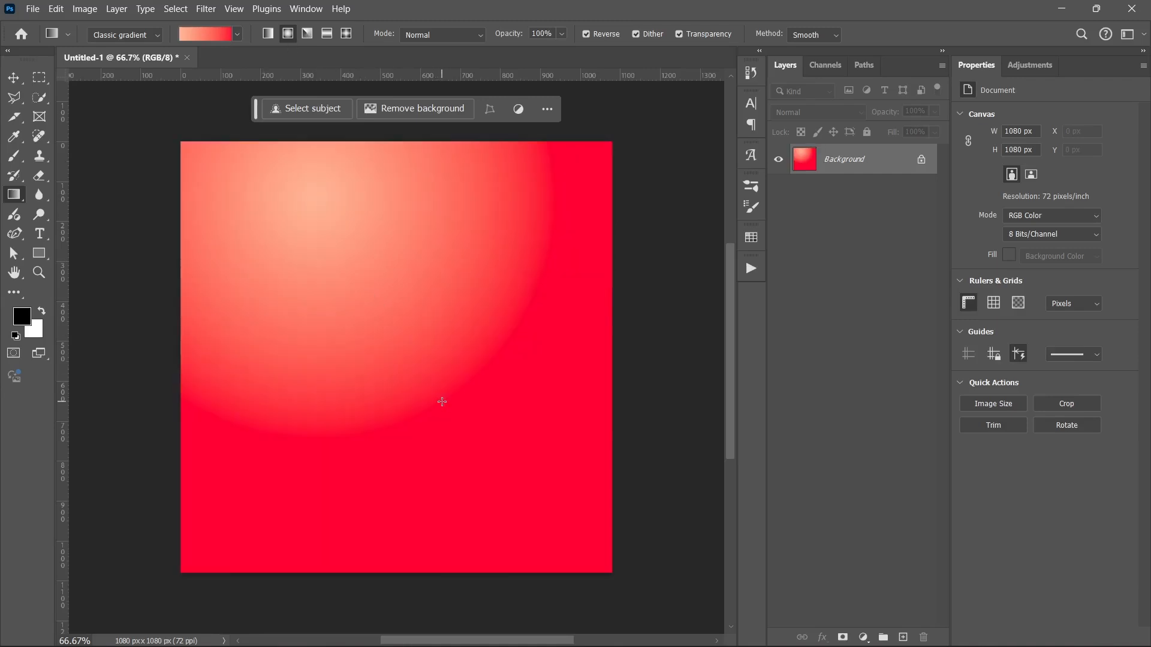
left_click(311, 33)
left_click_drag(504, 247, 365, 381)
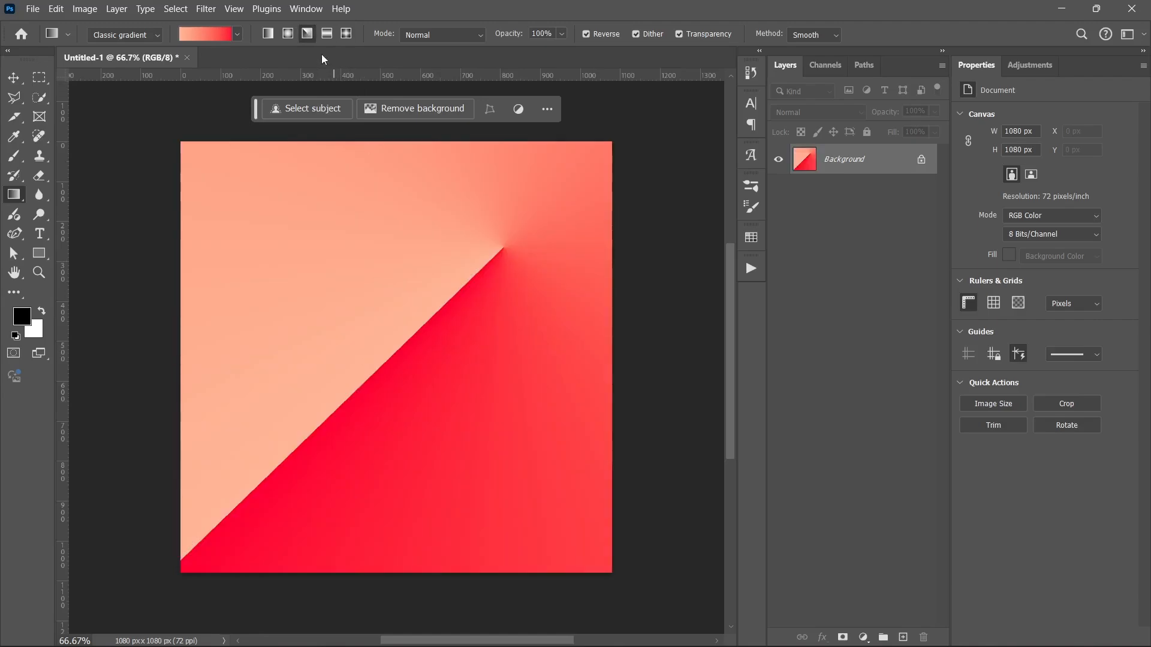
left_click(326, 34)
left_click_drag(229, 323, 339, 357)
left_click(347, 34)
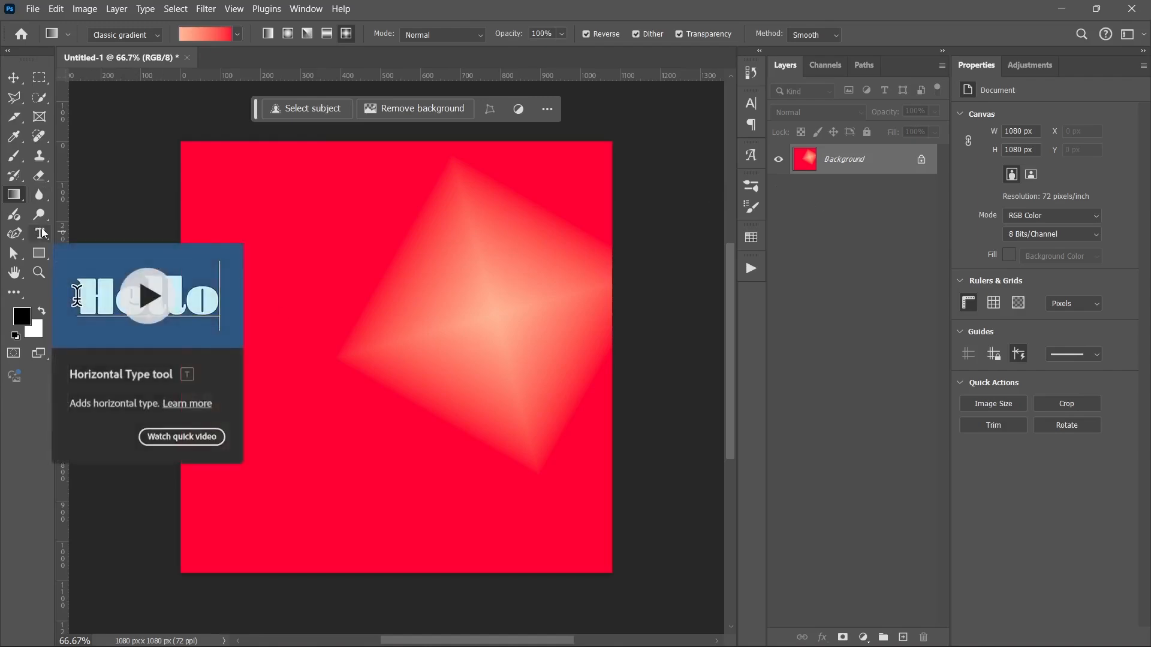
Undo all the classic gradients drawn on the Background layer, back to the blank white canvas.
key("ctrl+z")
key("ctrl+z")
key("ctrl+z")
key("ctrl+z")
key("ctrl+z")
key("ctrl+z")
key("ctrl+z")
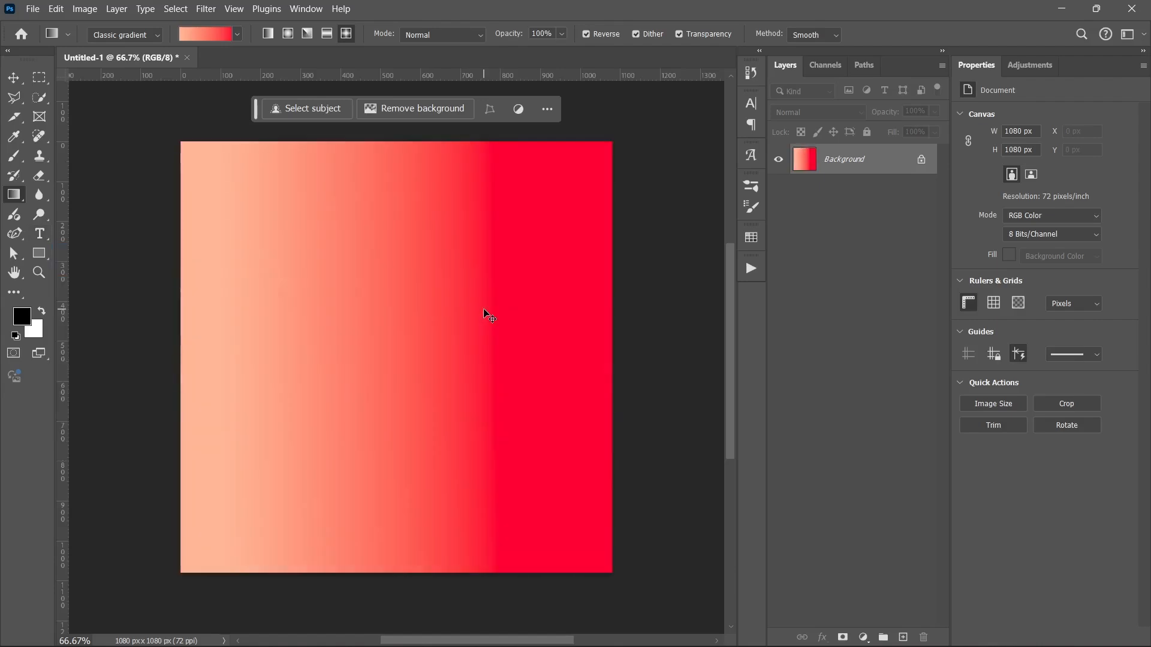
key("ctrl+z")
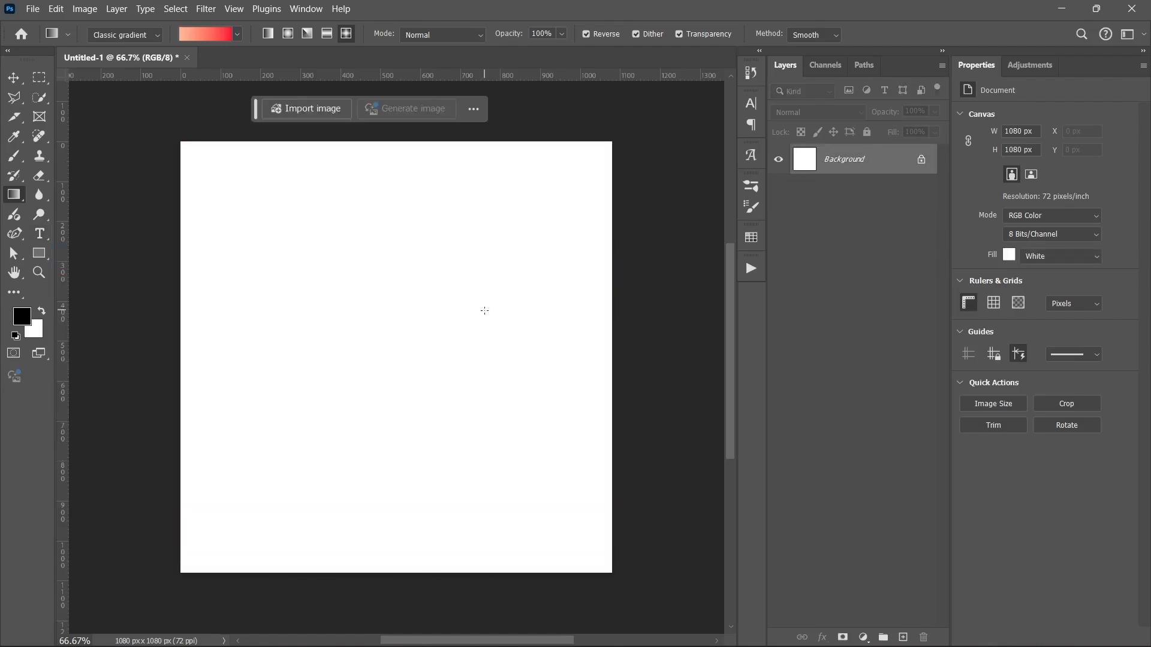
Activate the Move tool, add a Gradient fill layer above the Background, and place its settings dialog over the canvas.
key("v")
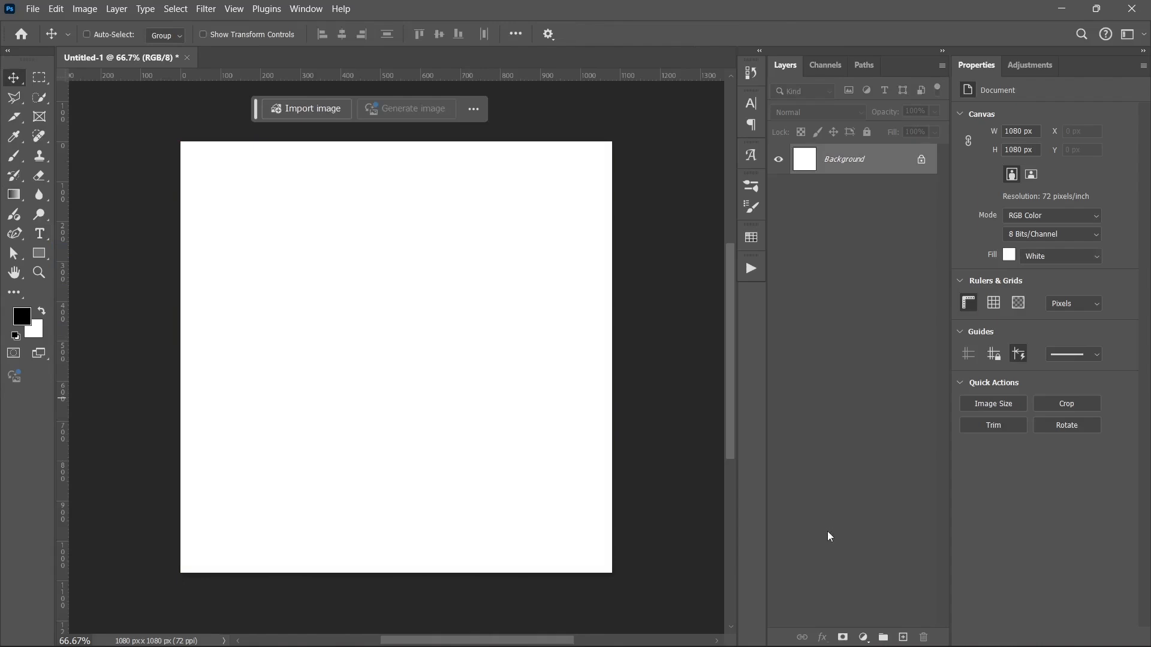
left_click(864, 638)
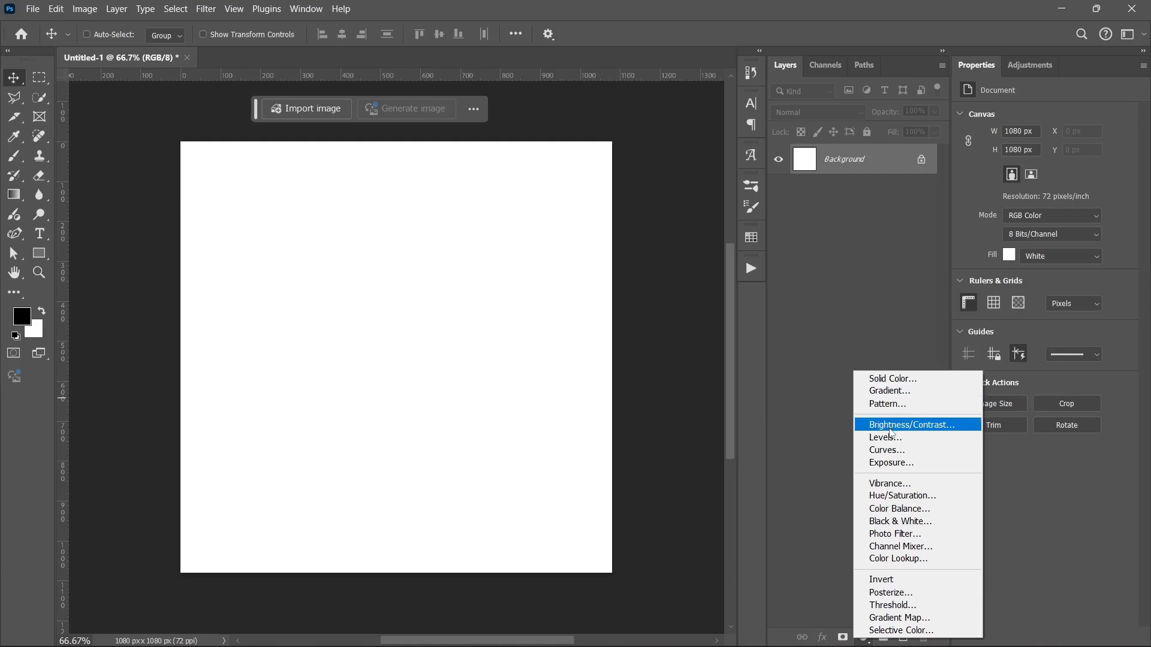
left_click(888, 390)
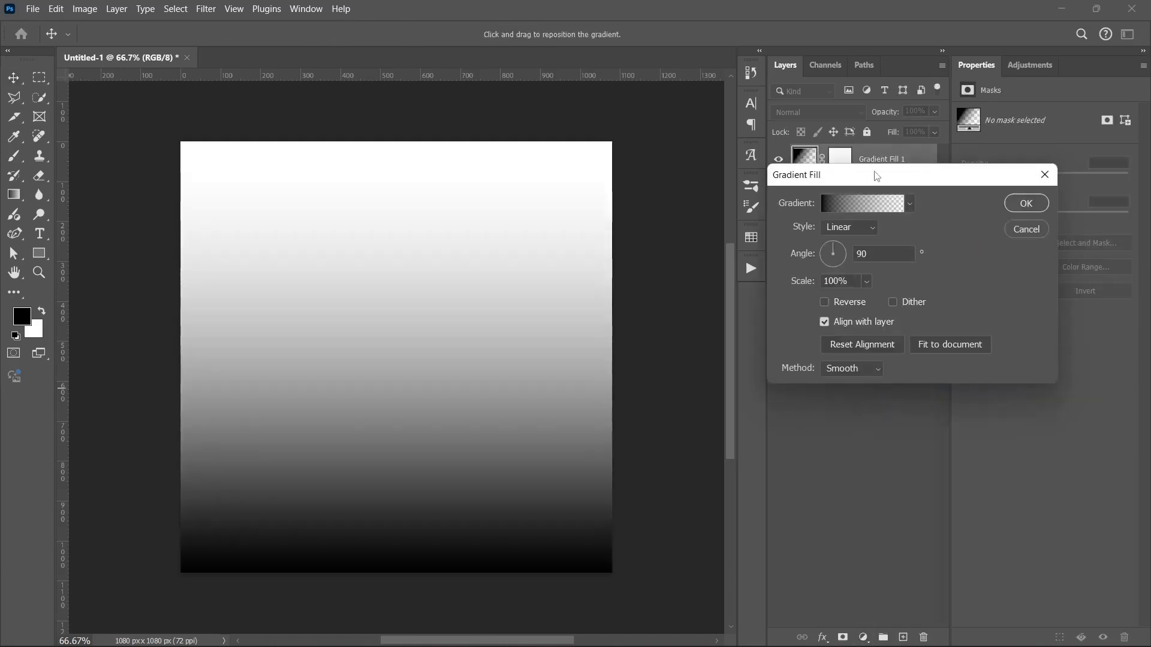
left_click_drag(877, 176, 404, 197)
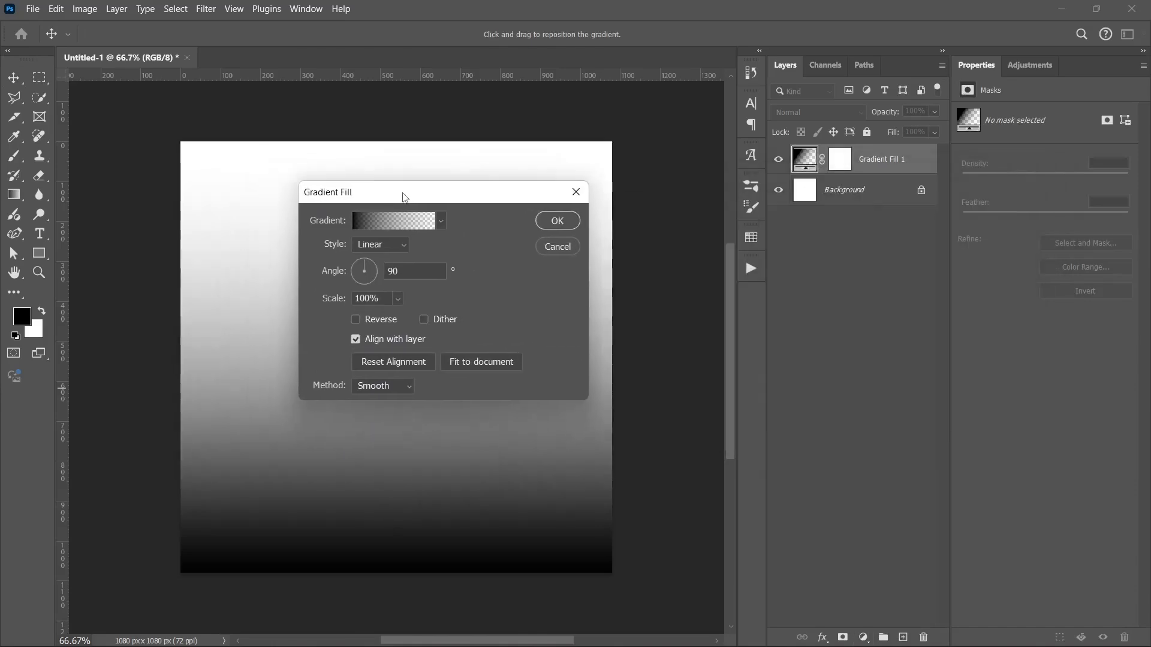
Open the fill's gradient in the Gradient Editor and examine the available preset folders, including the Purples group.
left_click(373, 223)
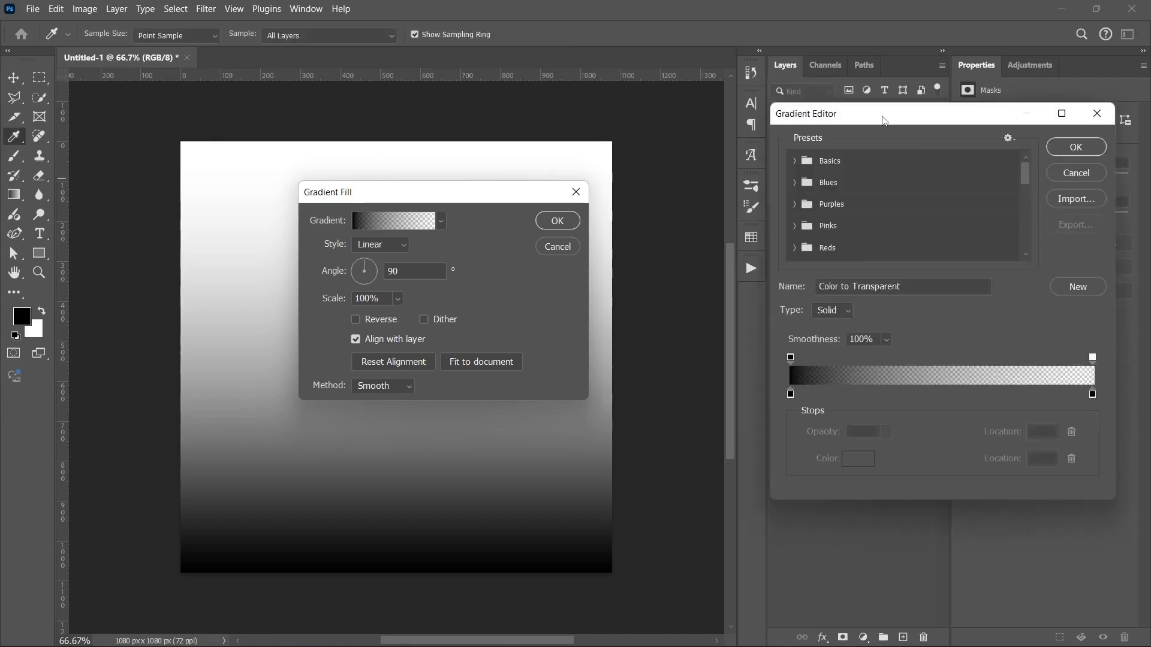
left_click_drag(883, 119, 746, 127)
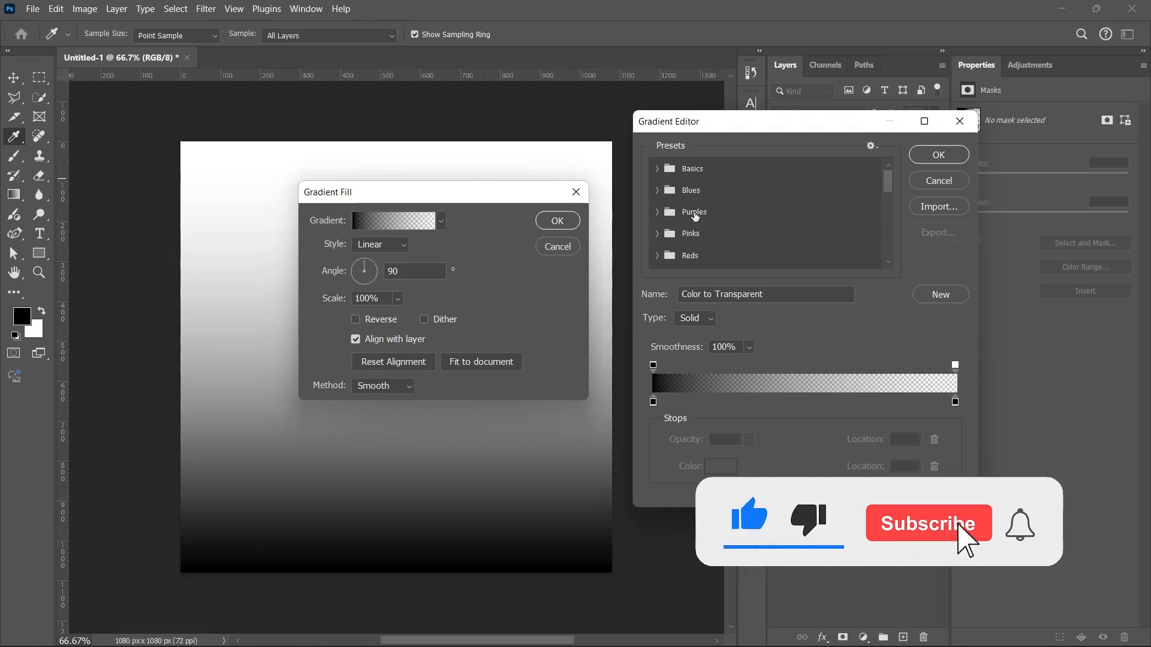
scroll(696, 209, "down", 1)
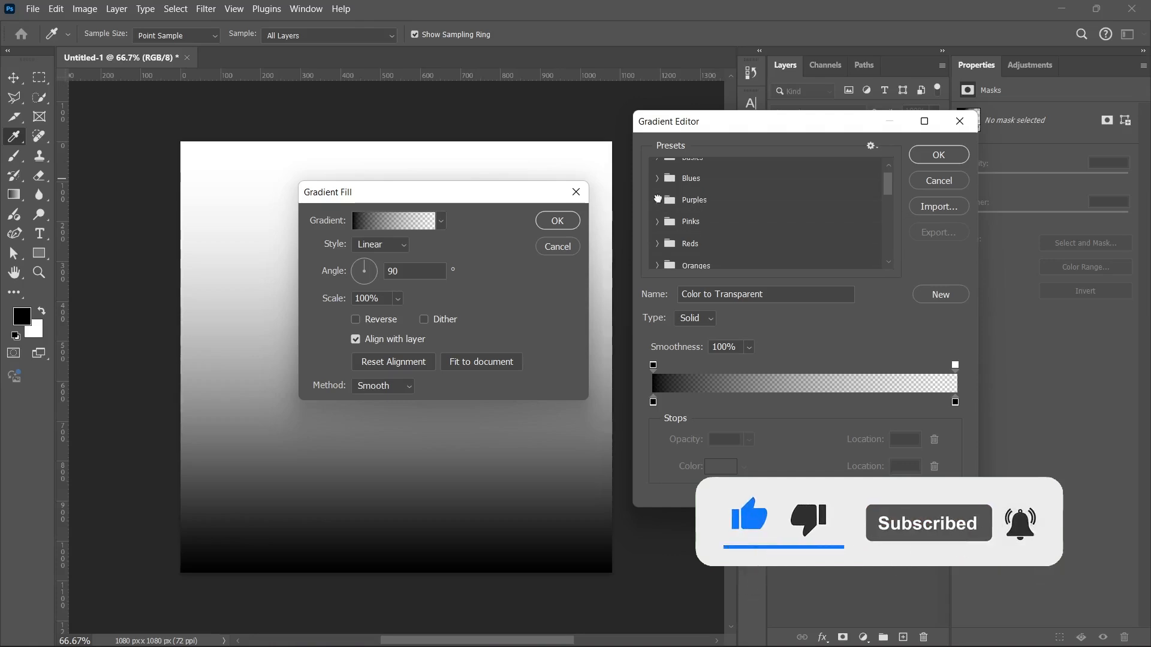
left_click(657, 200)
left_click(657, 200)
scroll(695, 210, "down", 3)
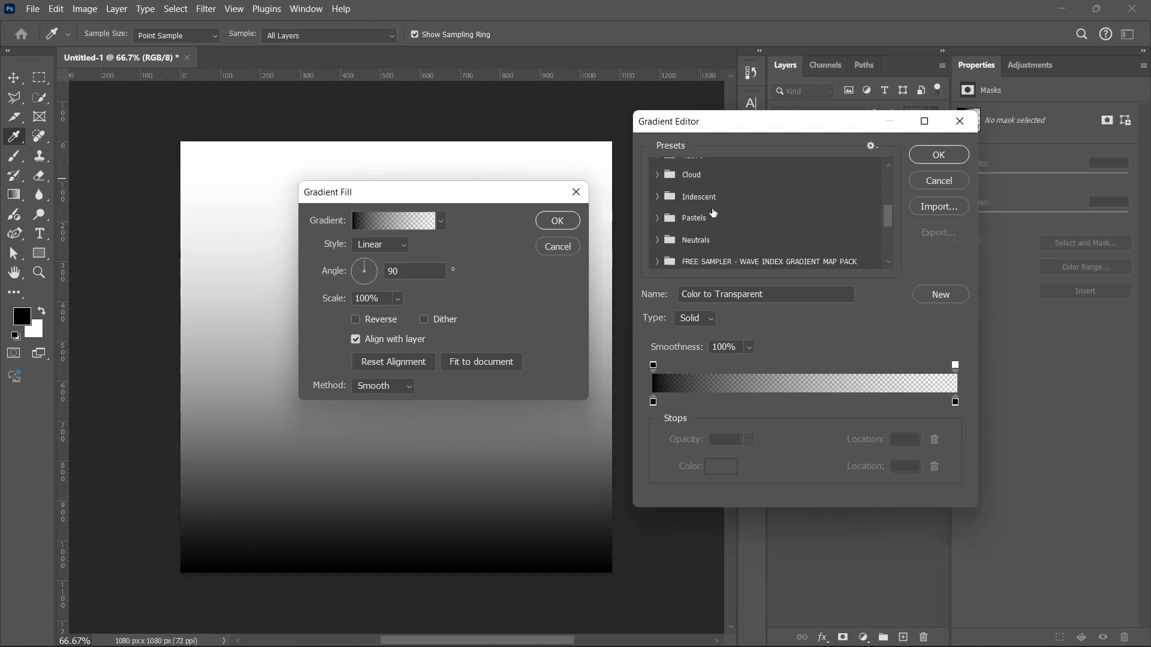
scroll(714, 213, "down", 4)
scroll(715, 209, "up", 8)
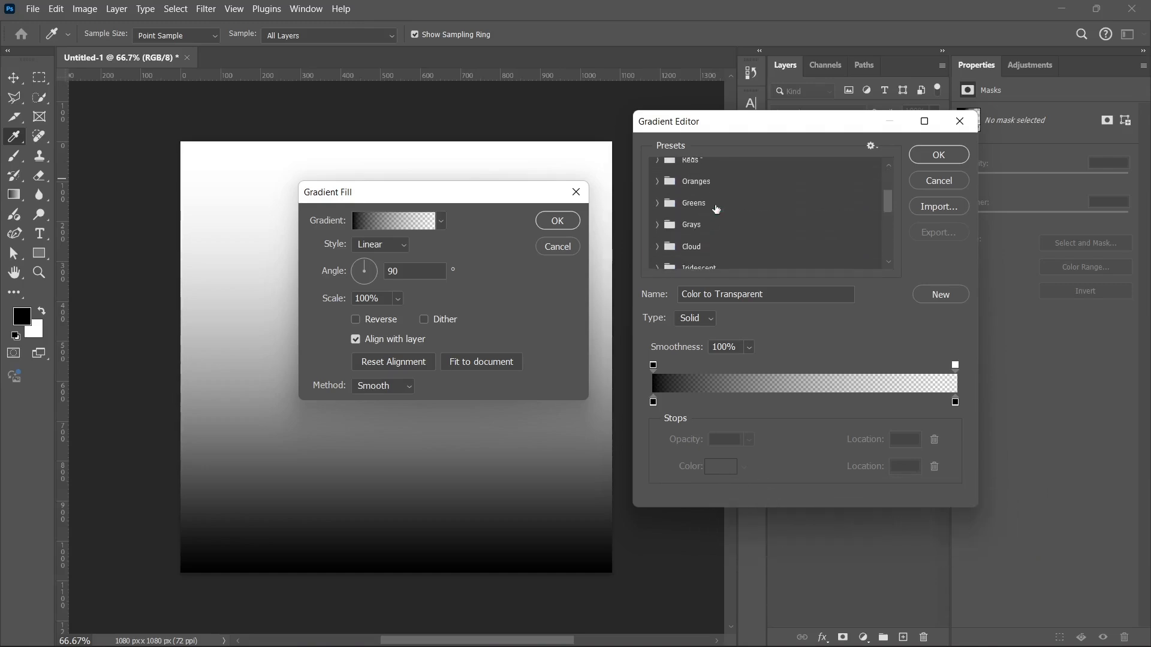
scroll(716, 209, "up", 4)
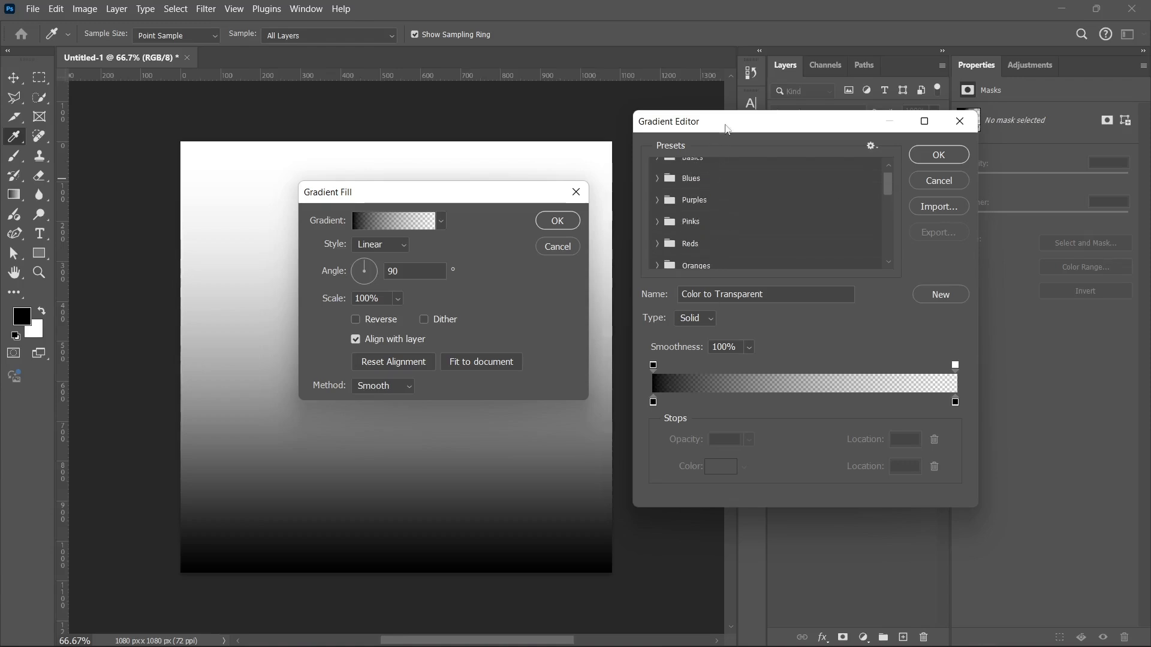
left_click_drag(726, 129, 725, 125)
Change the gradient's starting color stop at location 0 to red ff0707.
left_click(654, 399)
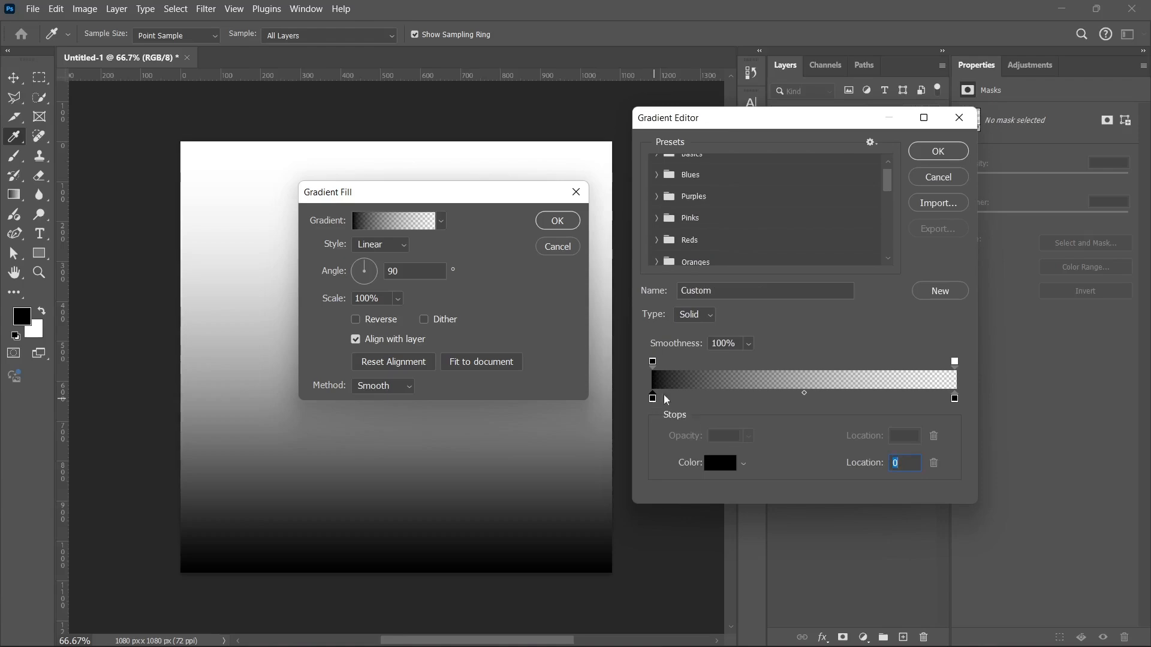
left_click(954, 399)
left_click(722, 463)
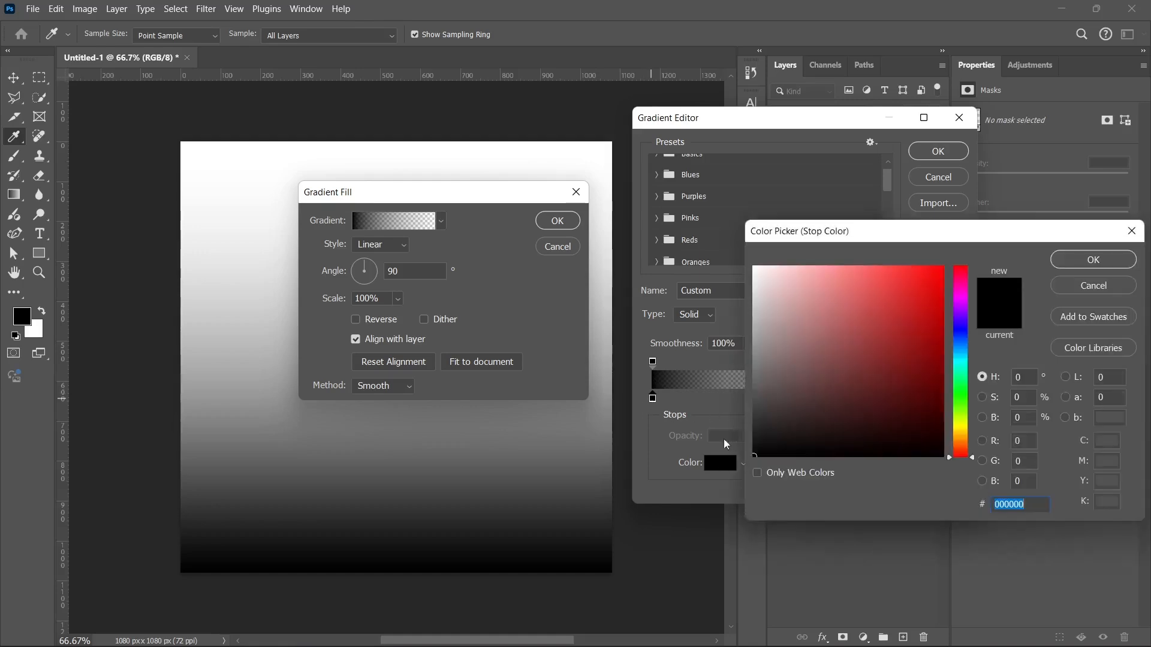
mouse_move(800, 390)
left_mouse_down()
mouse_move(881, 337)
mouse_move(939, 267)
left_mouse_up()
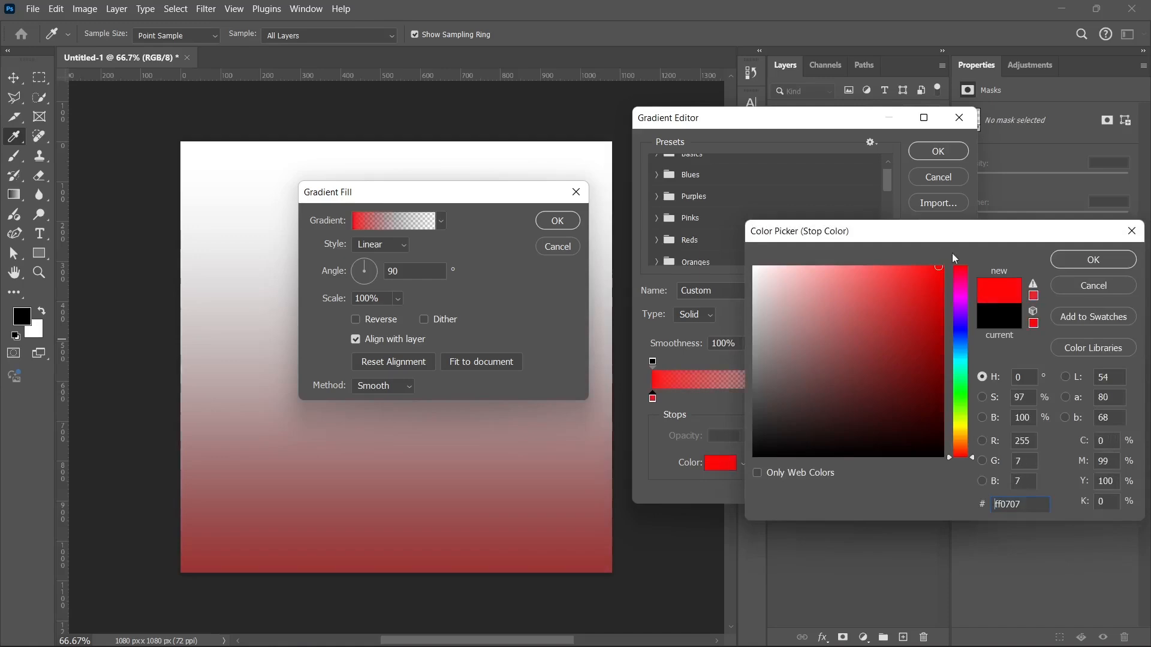
left_click(1072, 261)
Change the gradient's end color stop at location 100 to bright green and set its end opacity stop to 100%.
left_click(955, 399)
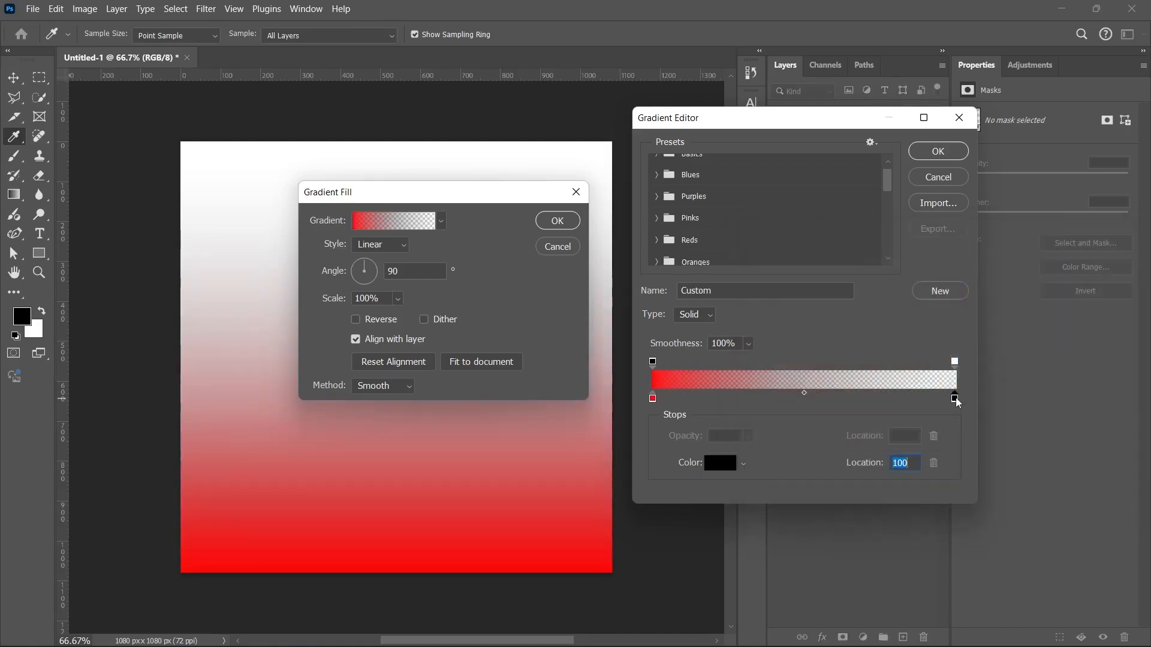
left_click(724, 461)
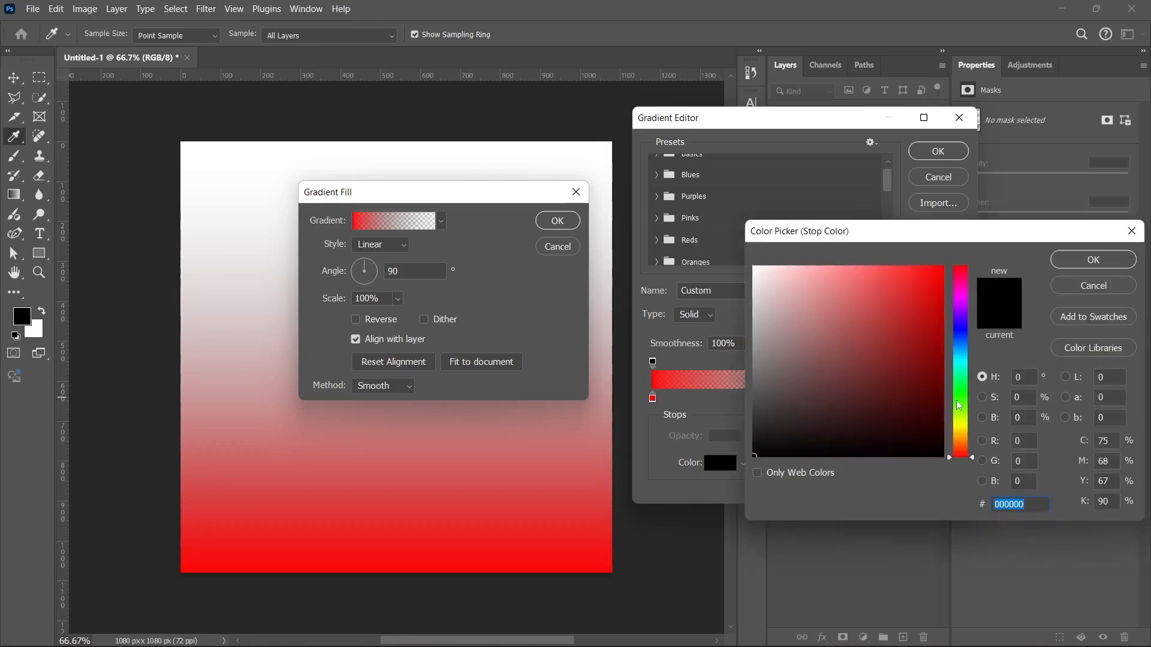
left_click(955, 400)
left_click(1073, 259)
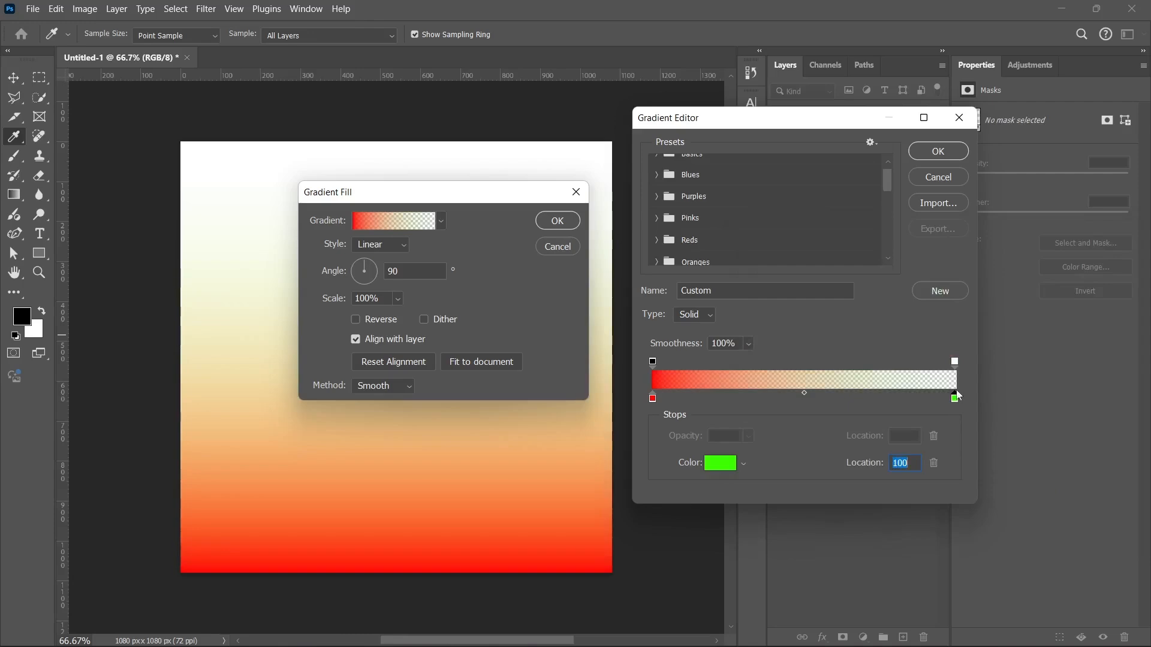
left_click(955, 362)
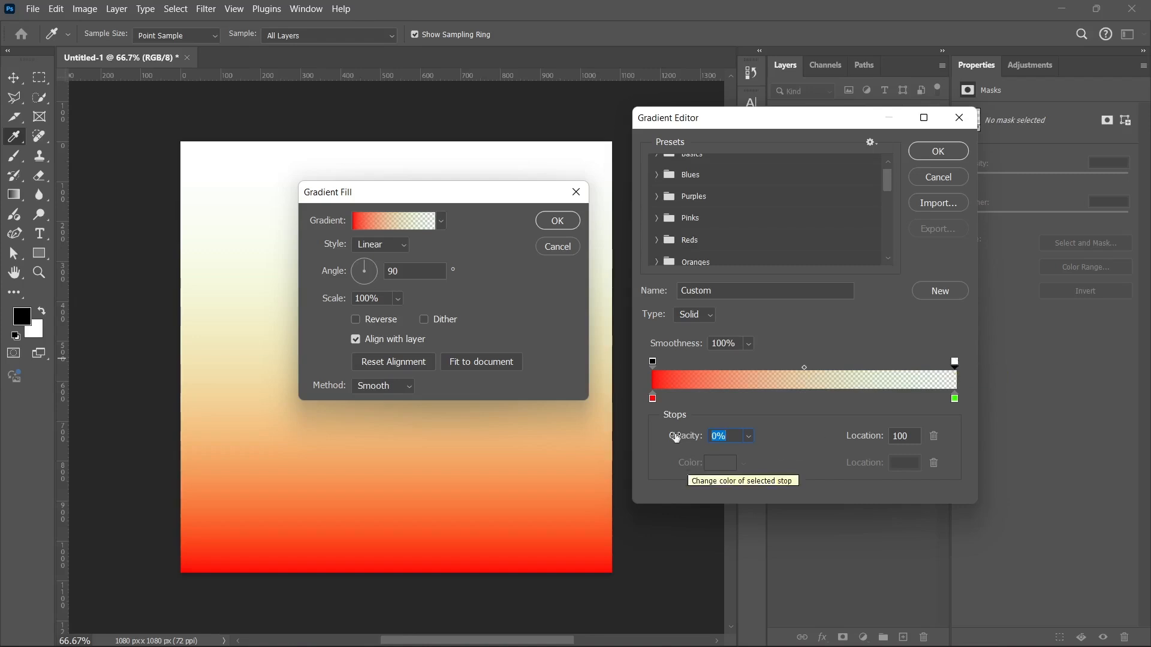
left_click_drag(690, 437, 836, 438)
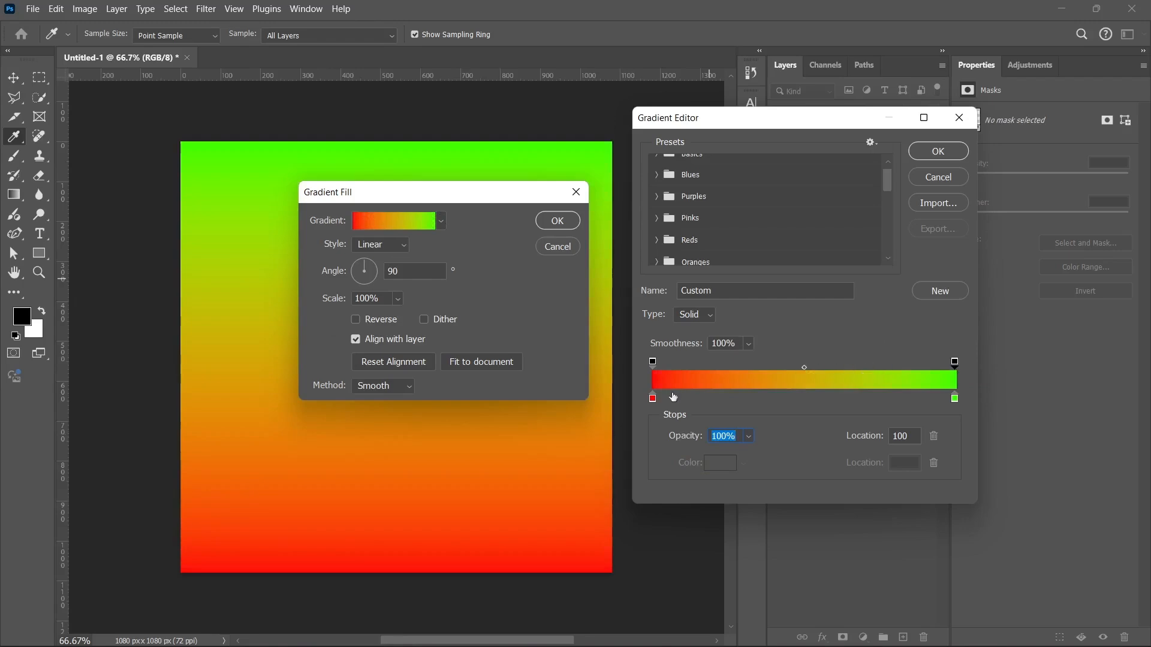
Check both opacity stops, add a blue 0066ff color stop at location 32, and accept the edited gradient.
left_click(653, 362)
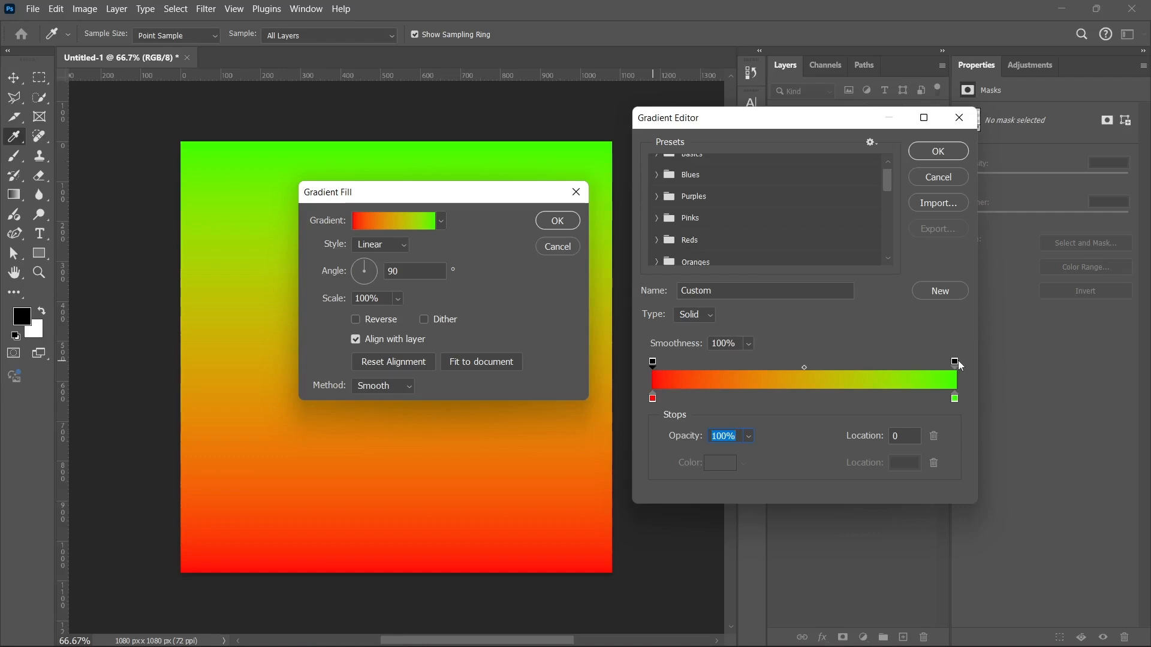
left_click(957, 362)
left_click(750, 397)
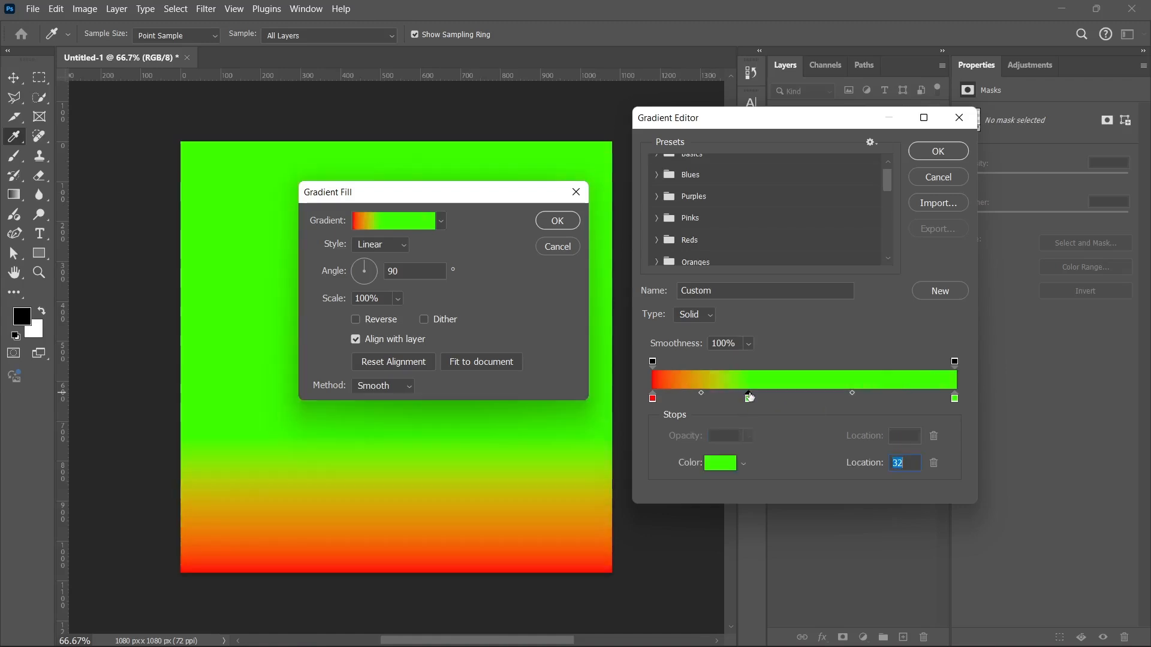
left_click(723, 467)
left_click_drag(958, 383, 948, 345)
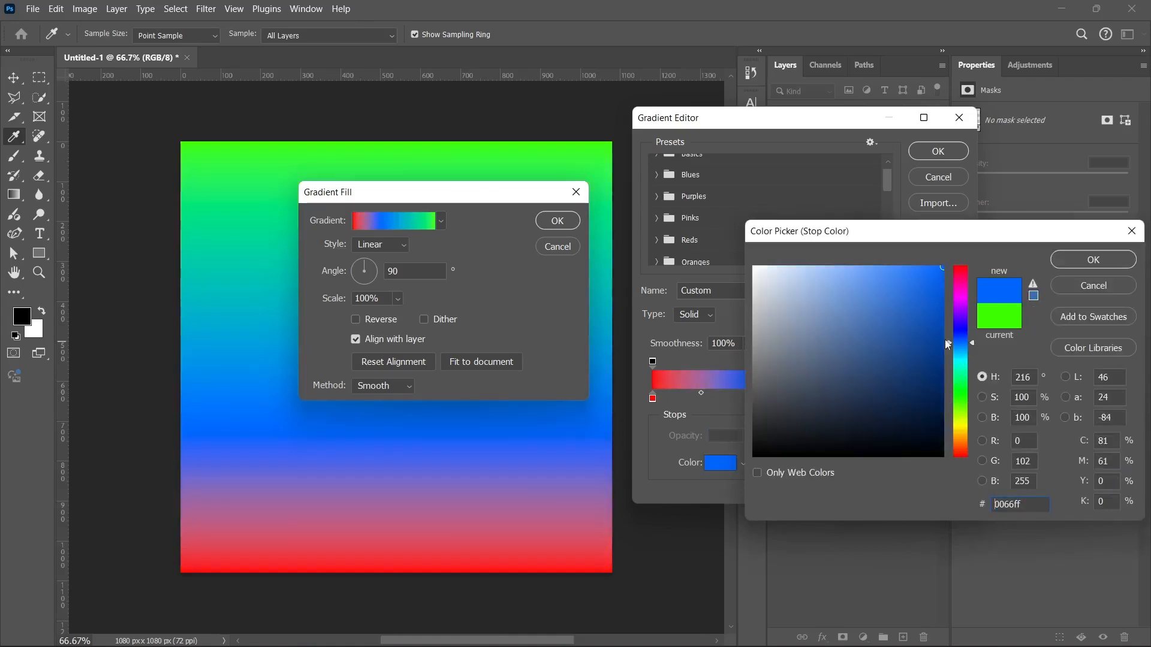
left_click(1091, 261)
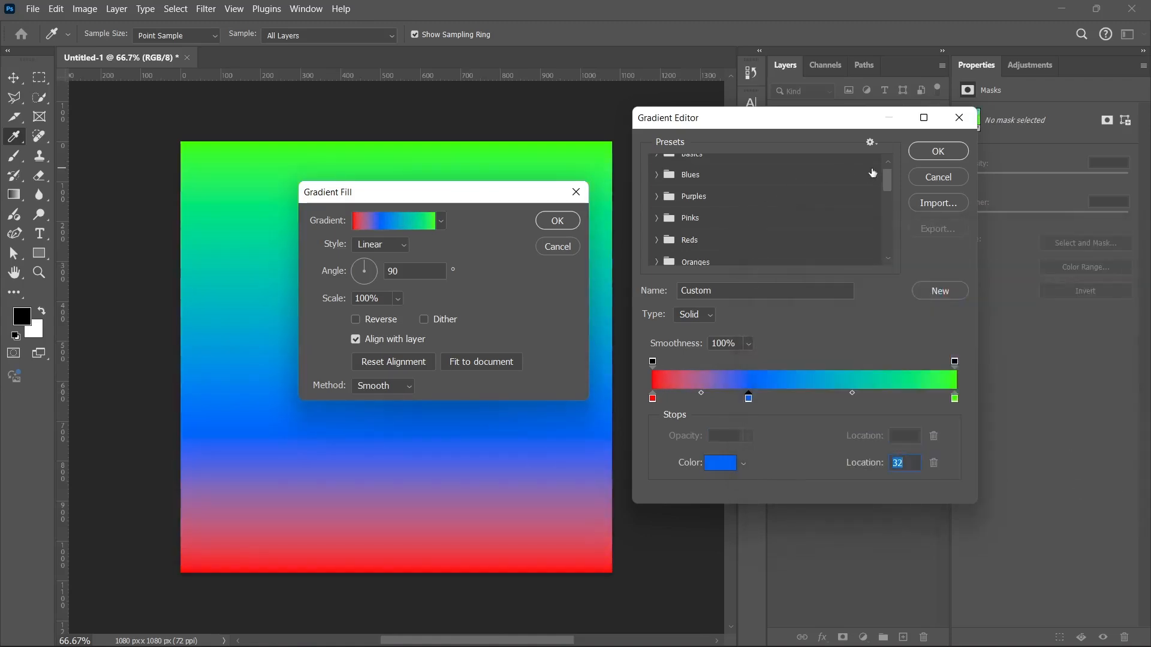
left_click(939, 152)
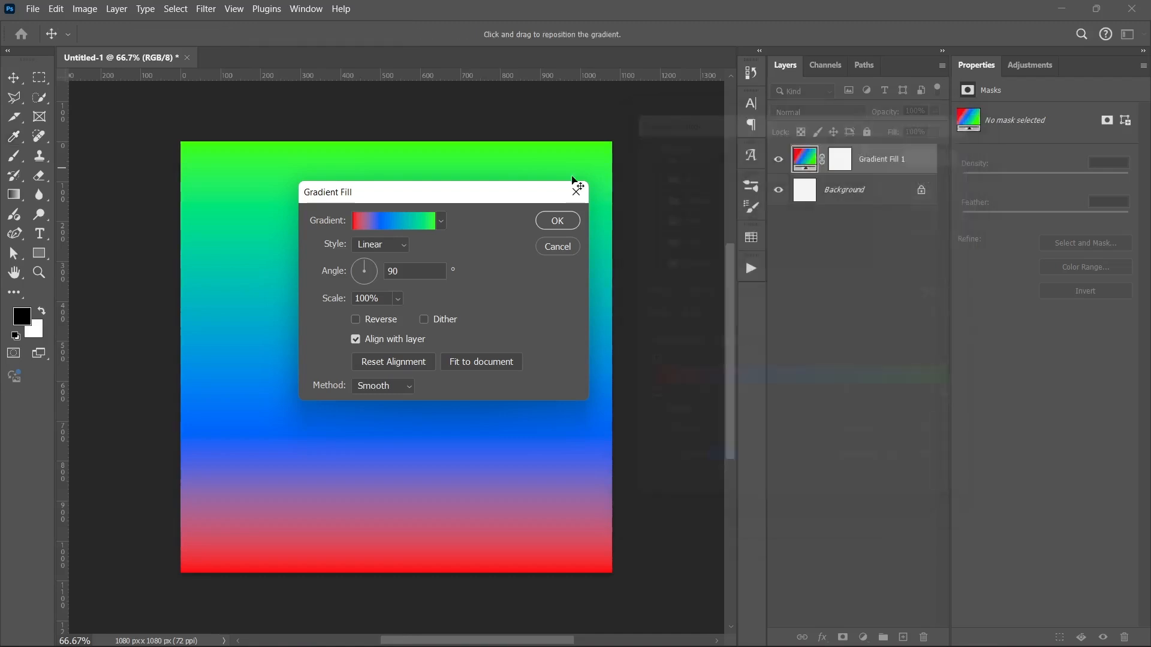
Move the Gradient Fill dialog off the artwork and preview the Radial, Angle, Reflected and Diamond styles.
left_click_drag(498, 192, 887, 275)
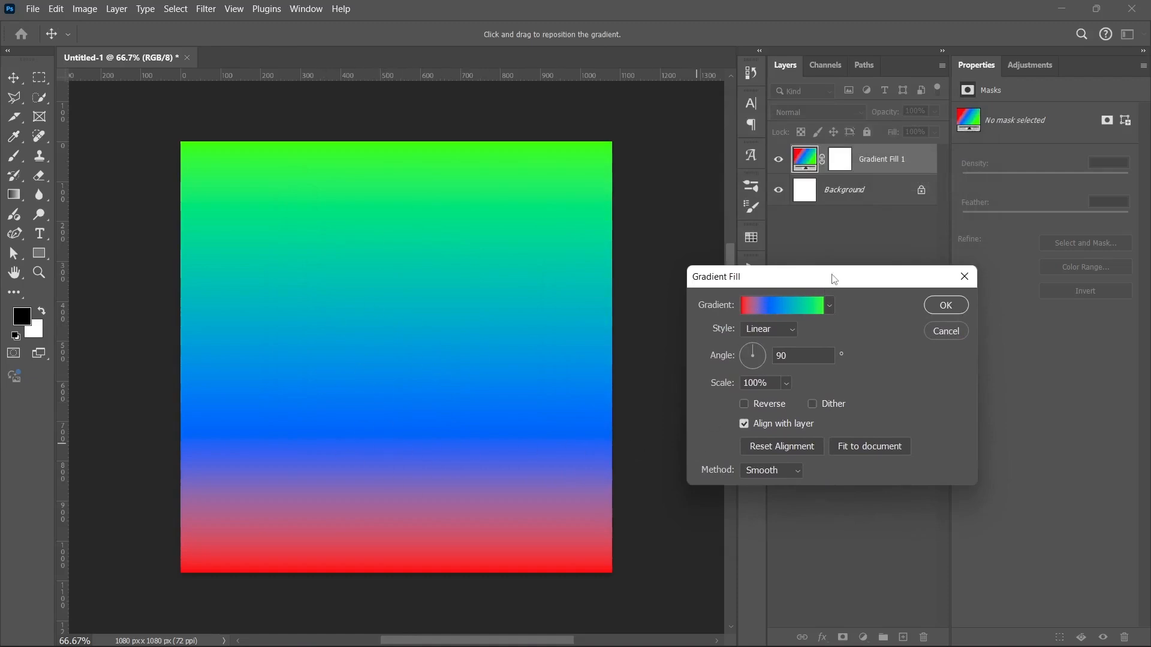
left_click_drag(834, 279, 831, 242)
left_click(770, 292)
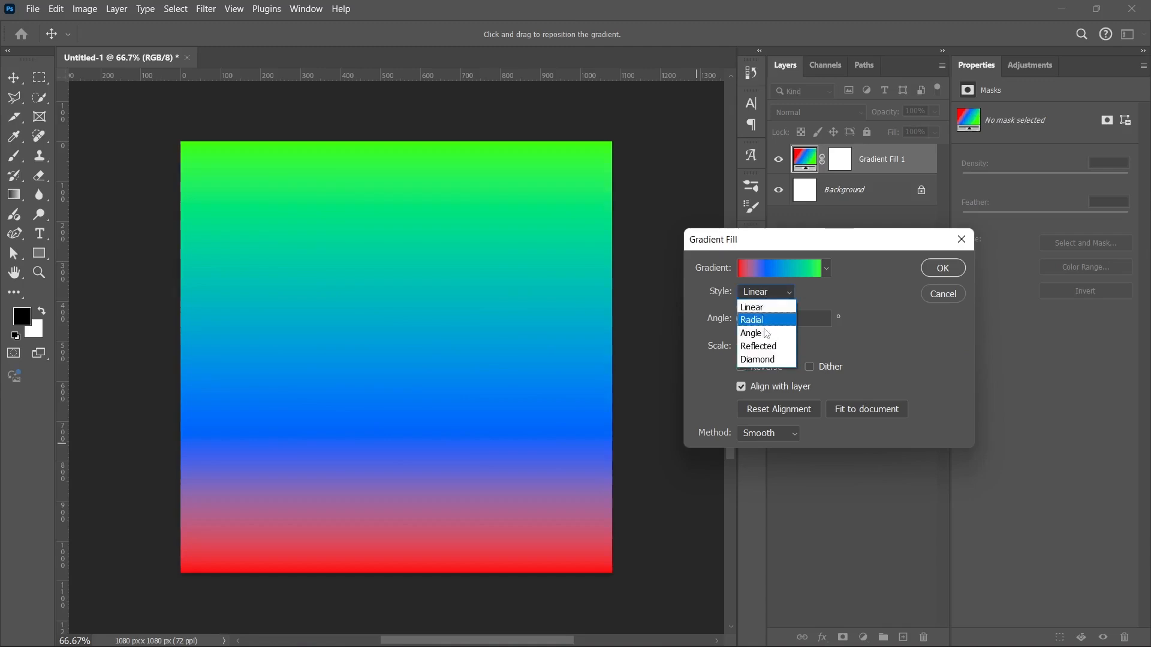
left_click(760, 319)
left_click(760, 290)
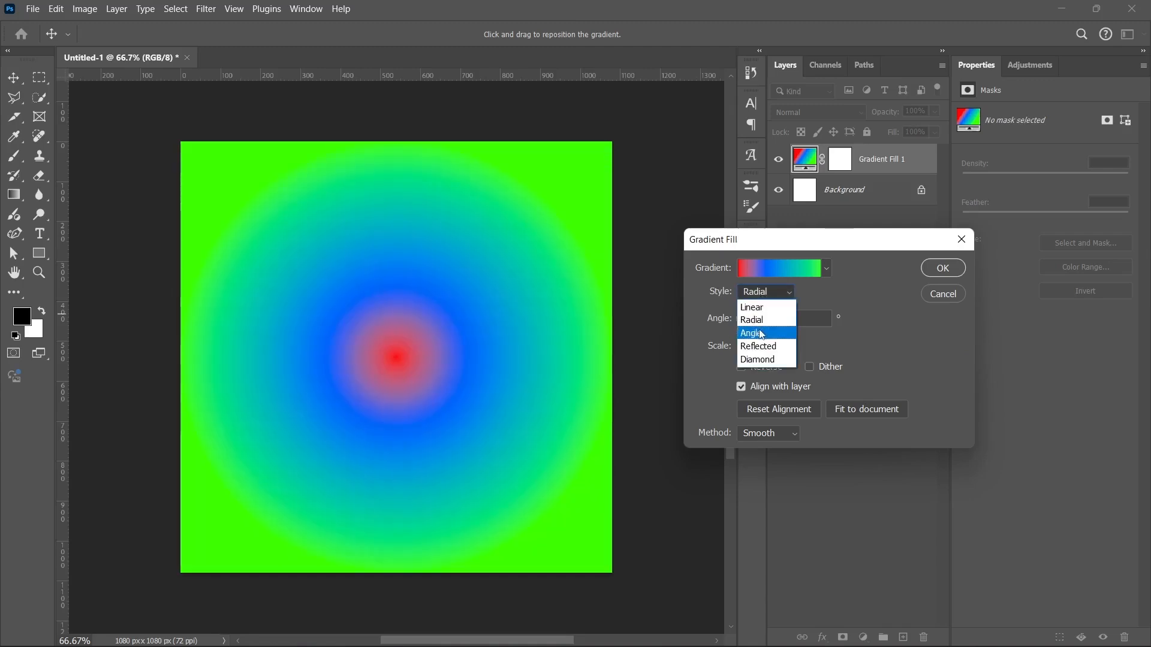
left_click(761, 334)
left_click(761, 292)
left_click(758, 345)
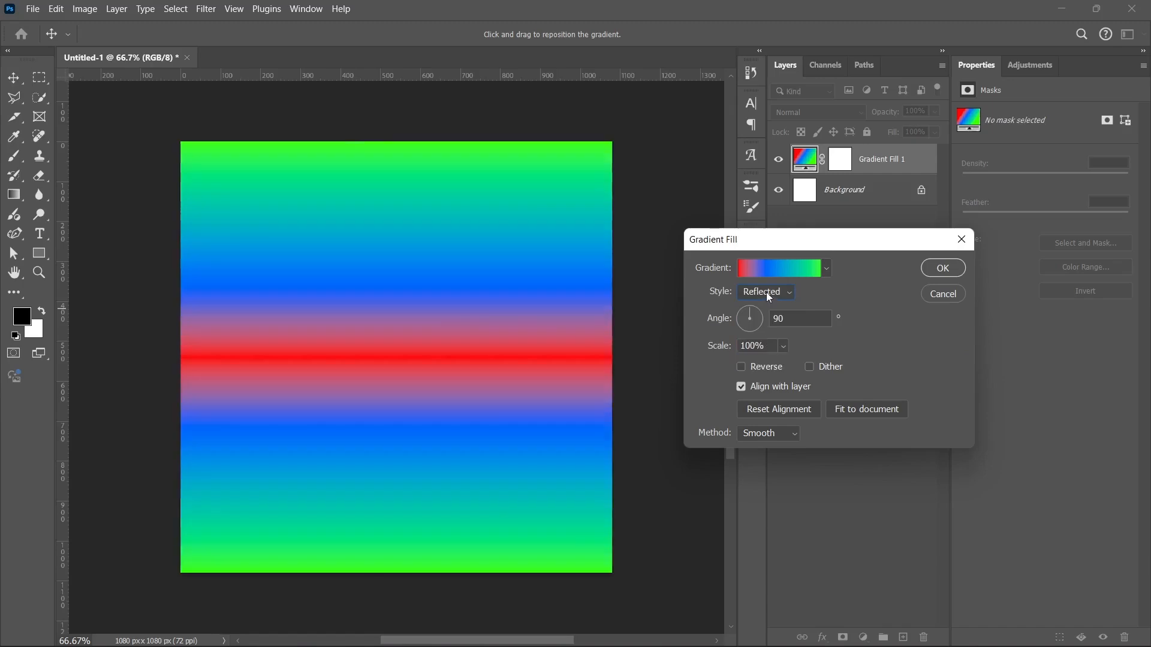
left_click(766, 292)
left_click(765, 357)
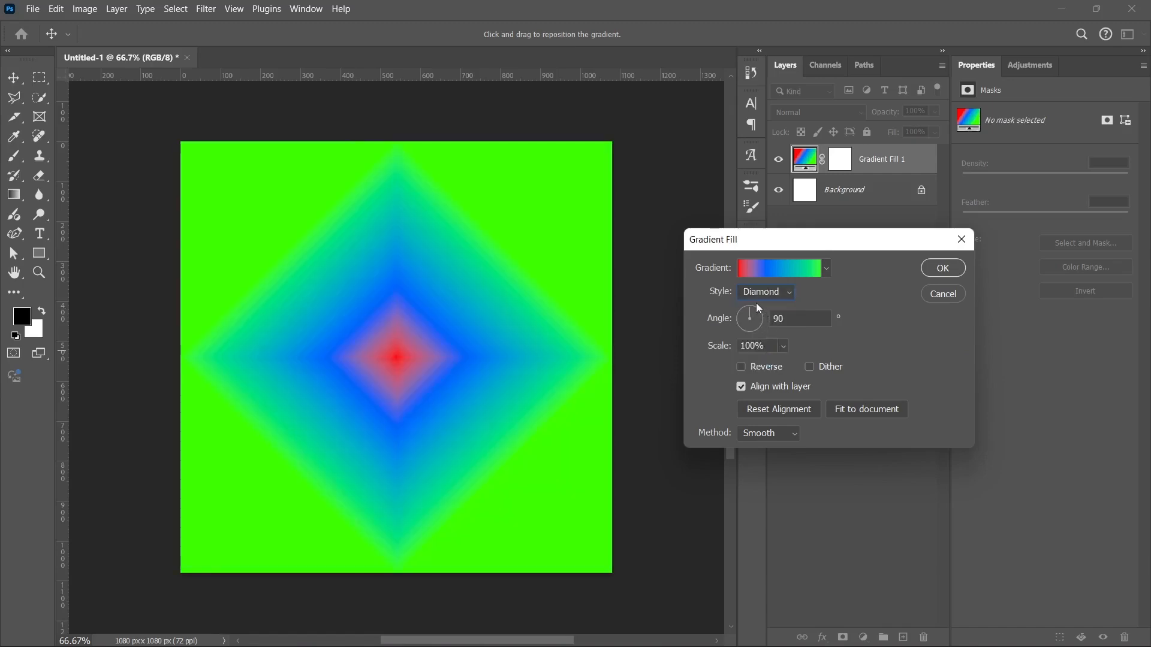
Set the gradient fill's style back to Linear and rotate its angle to -7.12°.
left_click(765, 310)
left_click(755, 331)
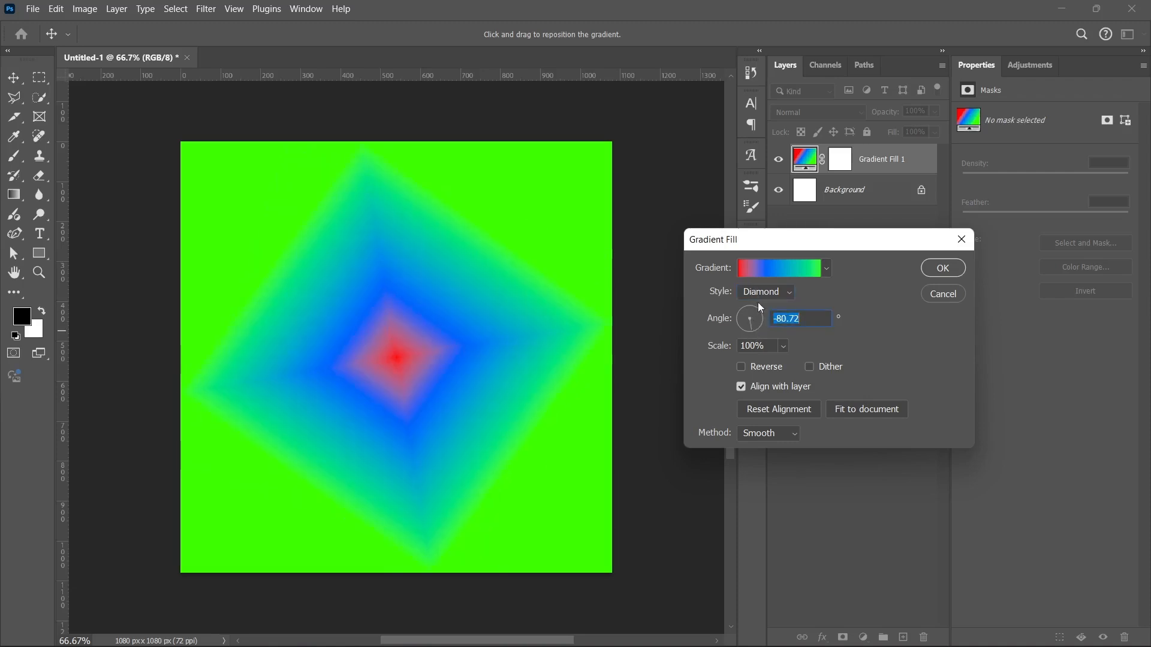
left_click(758, 297)
left_click(753, 307)
left_click(753, 316)
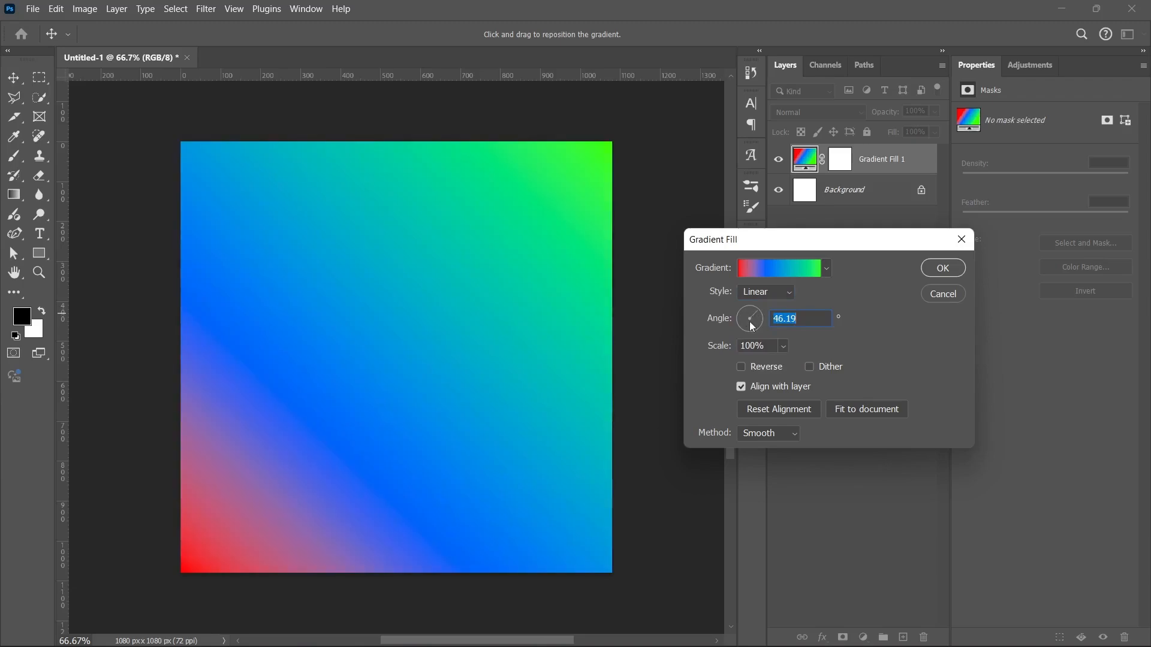
left_click(754, 329)
left_click(757, 320)
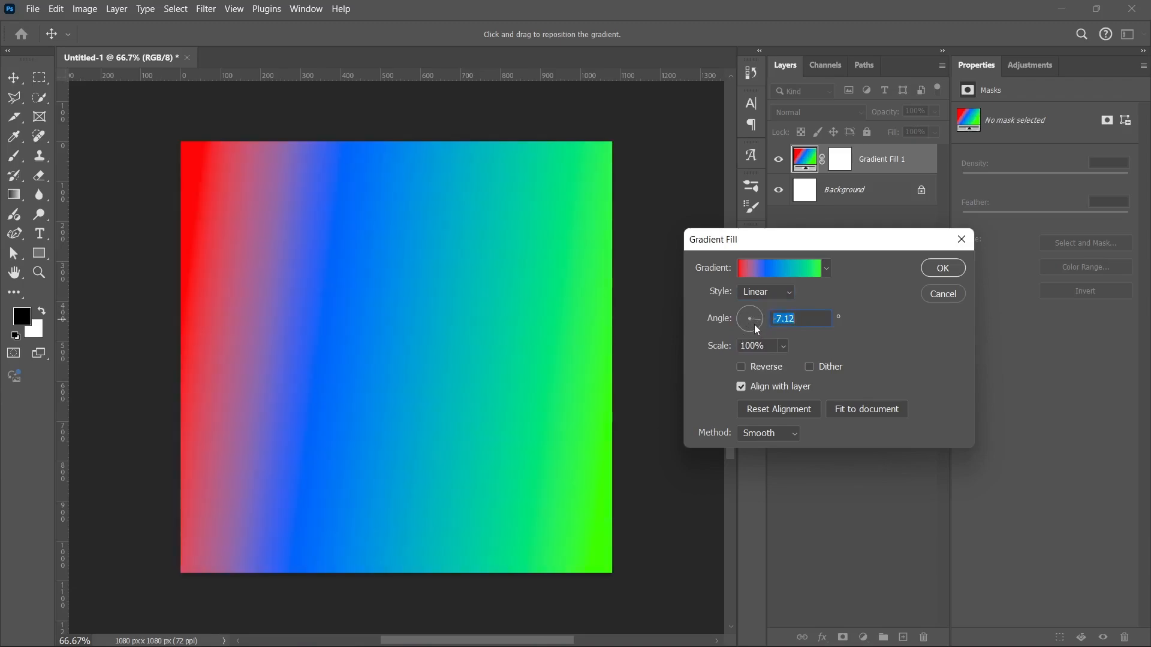
Set the gradient fill's scale to 59% and keep the settings dialog clear of the artwork.
left_click(783, 346)
mouse_move(790, 365)
left_mouse_down()
mouse_move(812, 369)
mouse_move(761, 362)
mouse_move(779, 363)
left_mouse_up()
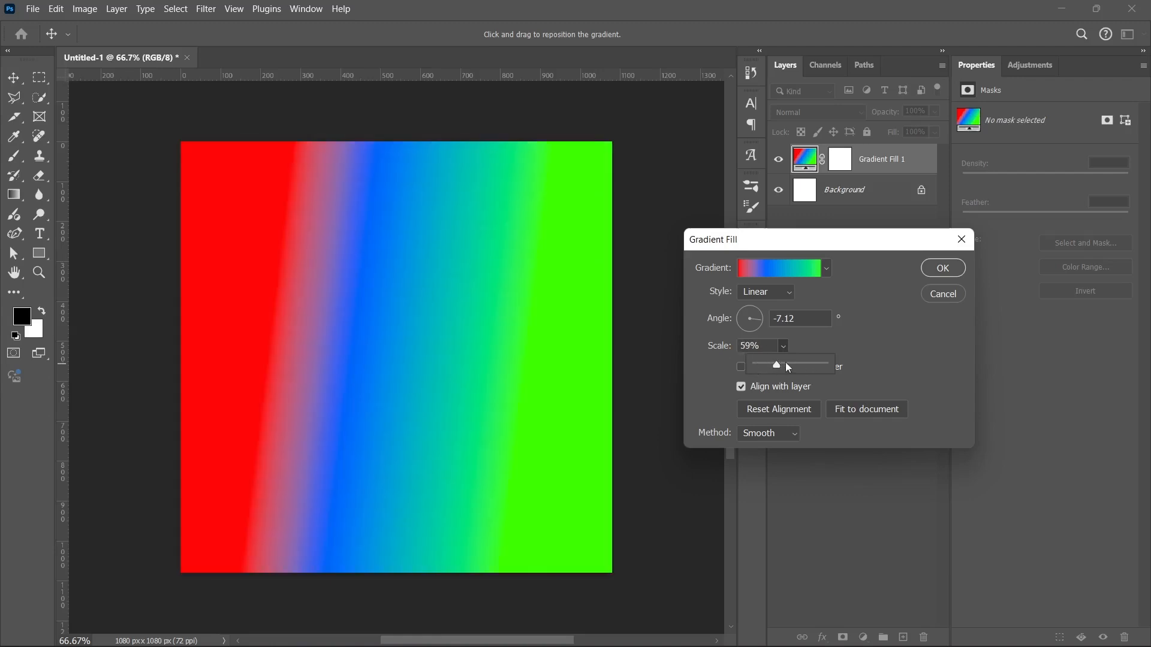
left_click(850, 300)
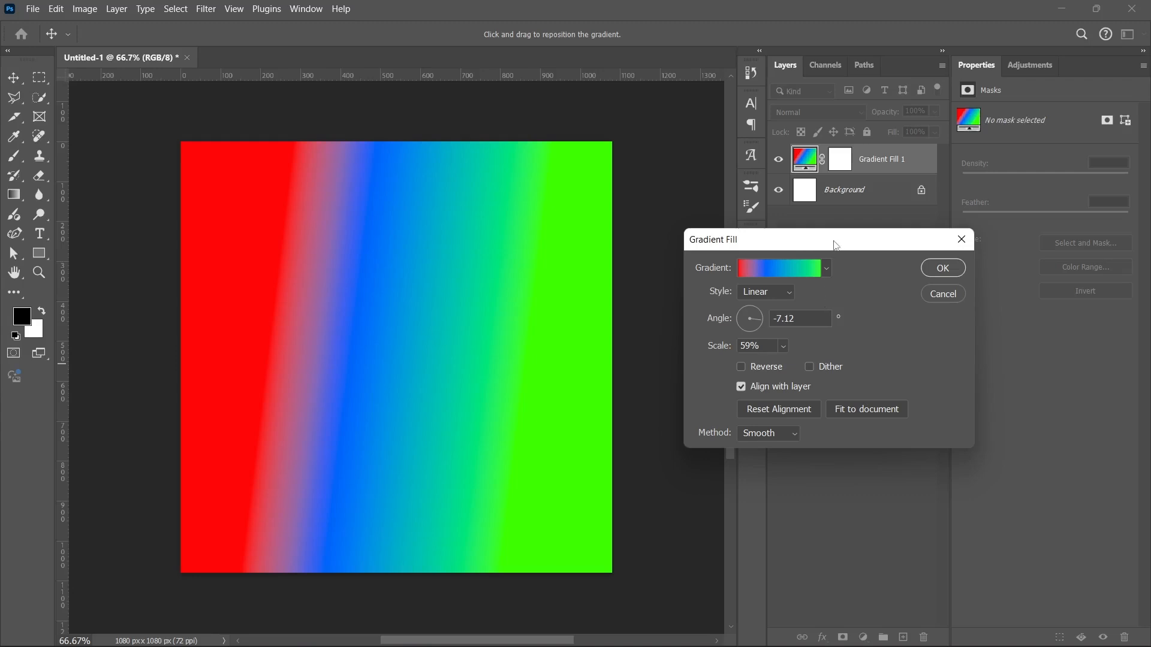
left_click_drag(836, 247, 831, 235)
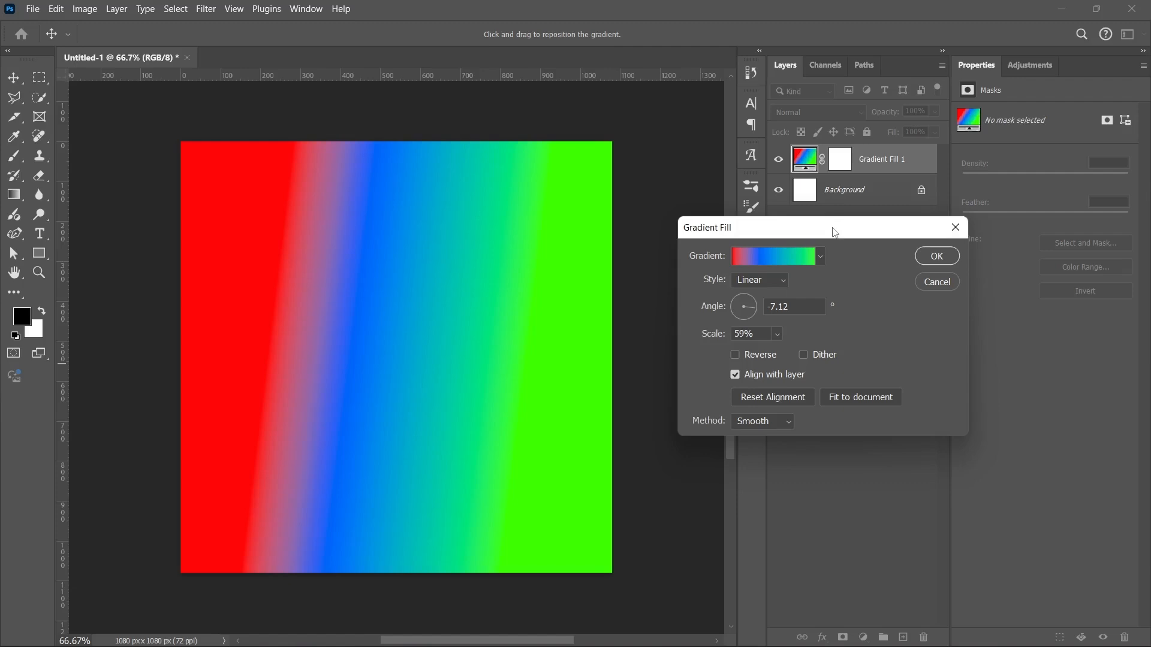
left_click_drag(835, 232, 817, 234)
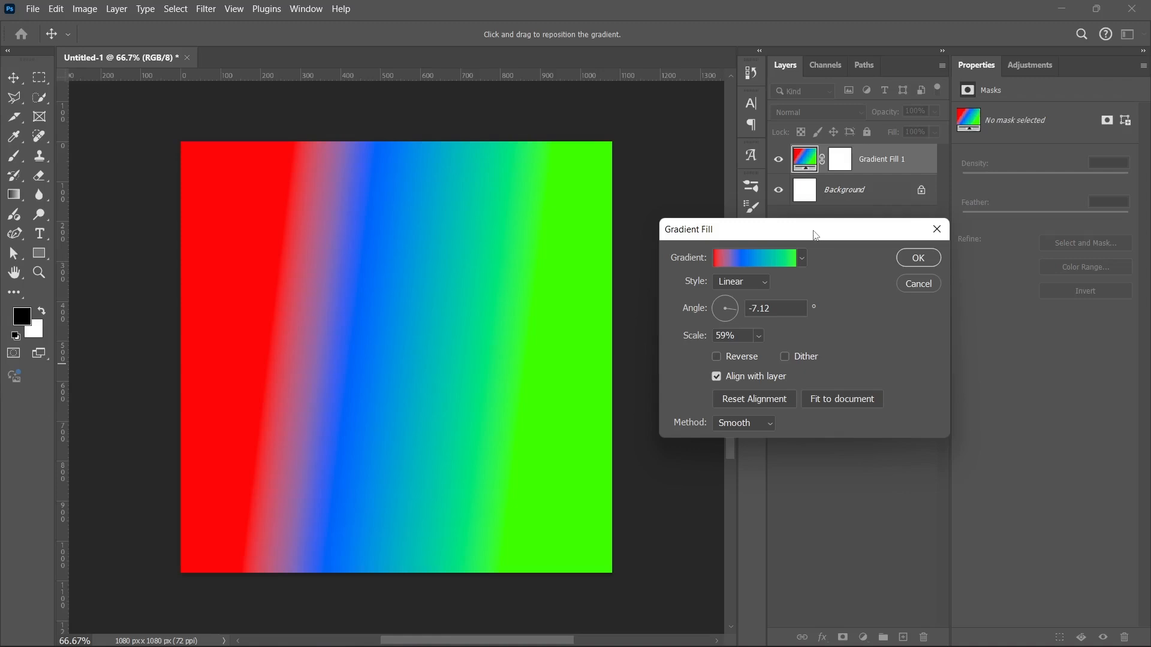
mouse_move(815, 235)
left_mouse_down()
mouse_move(804, 226)
mouse_move(804, 251)
left_mouse_up()
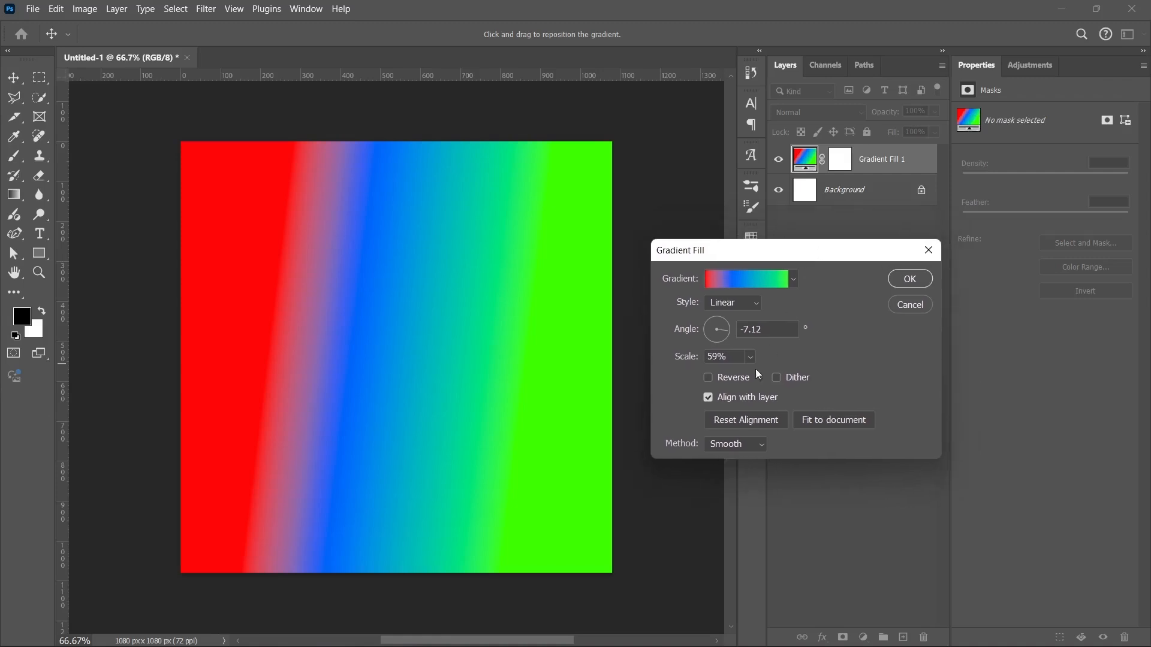
Try the Reverse and Dither options on the gradient fill and leave both turned off.
left_click(713, 376)
left_click(711, 375)
left_click(711, 375)
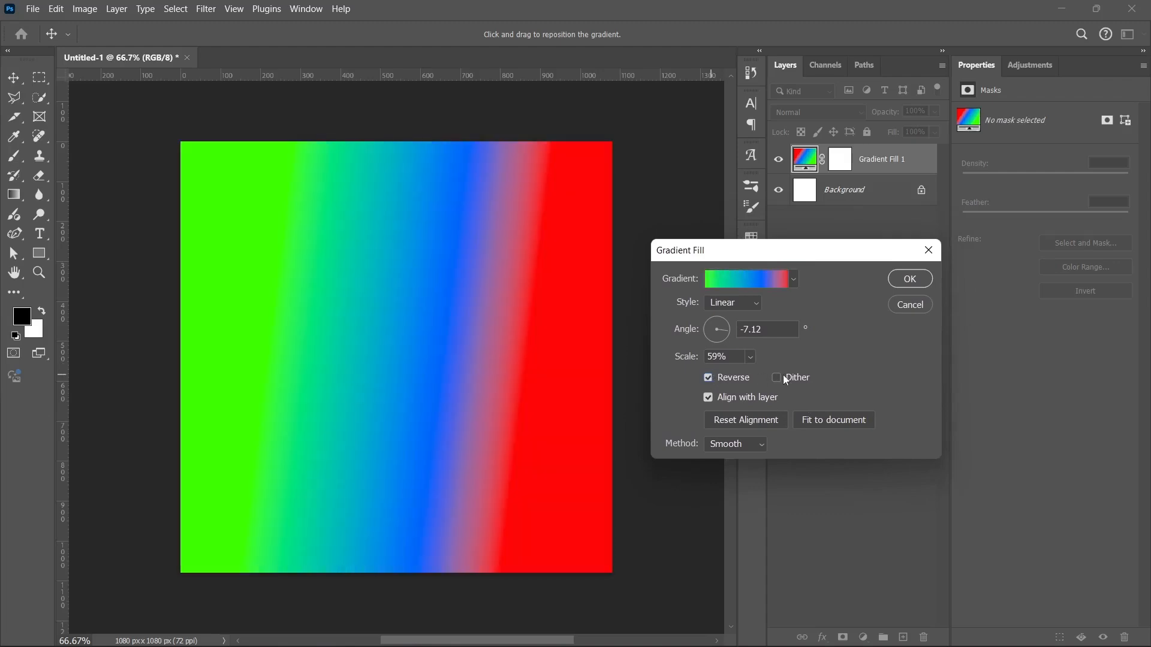
left_click(777, 378)
left_click(707, 379)
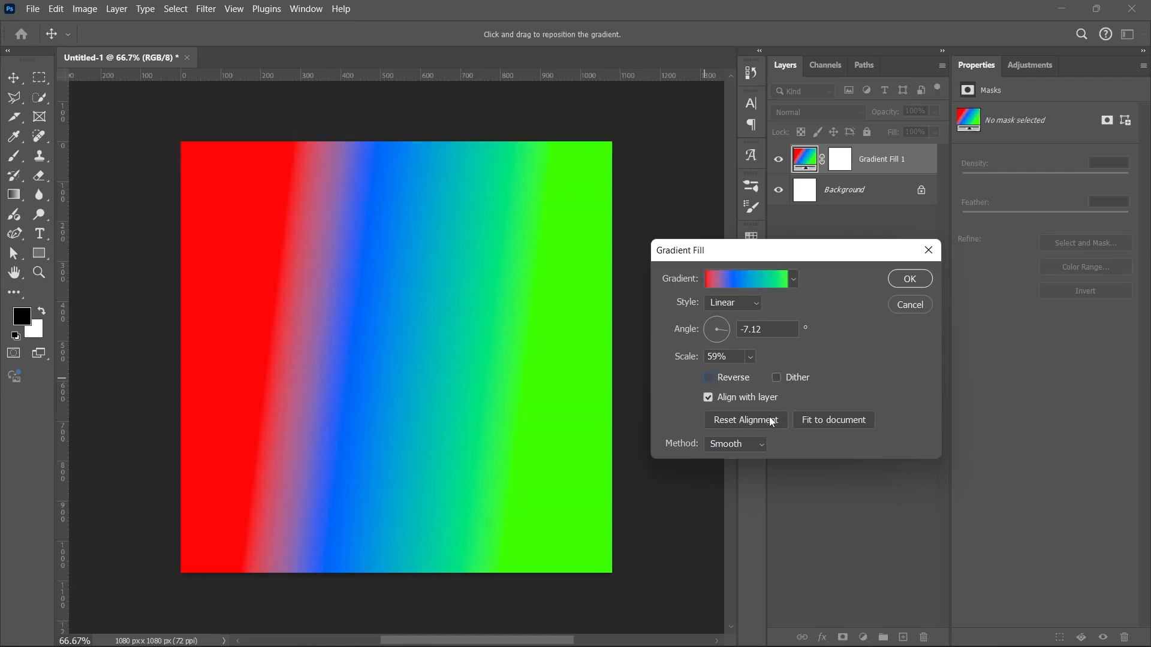
Review the preset folders and starting opacity stop in the Gradient Editor, and confirm the Gradient fill layer.
left_click(757, 280)
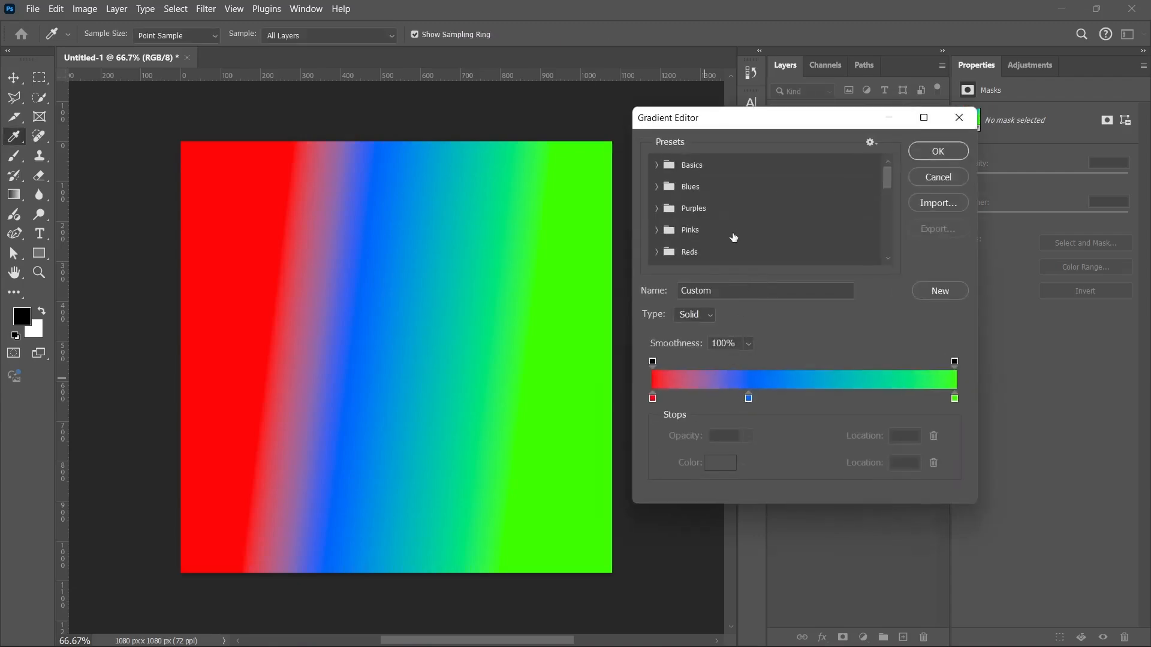
scroll(728, 235, "down", 5)
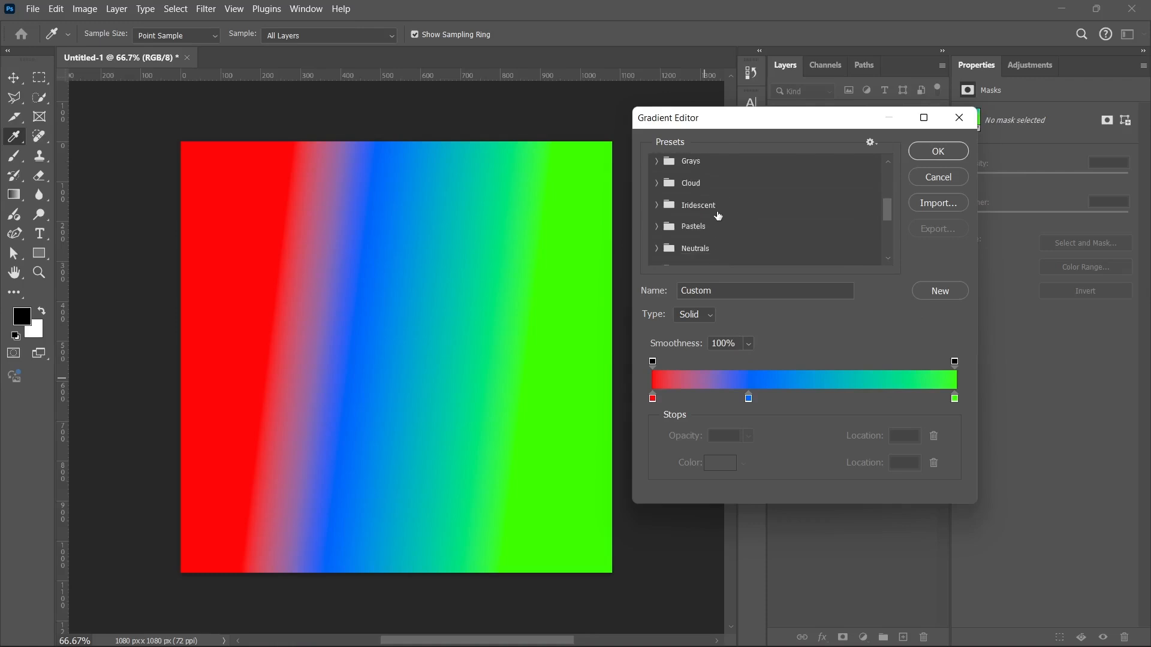
scroll(719, 215, "up", 5)
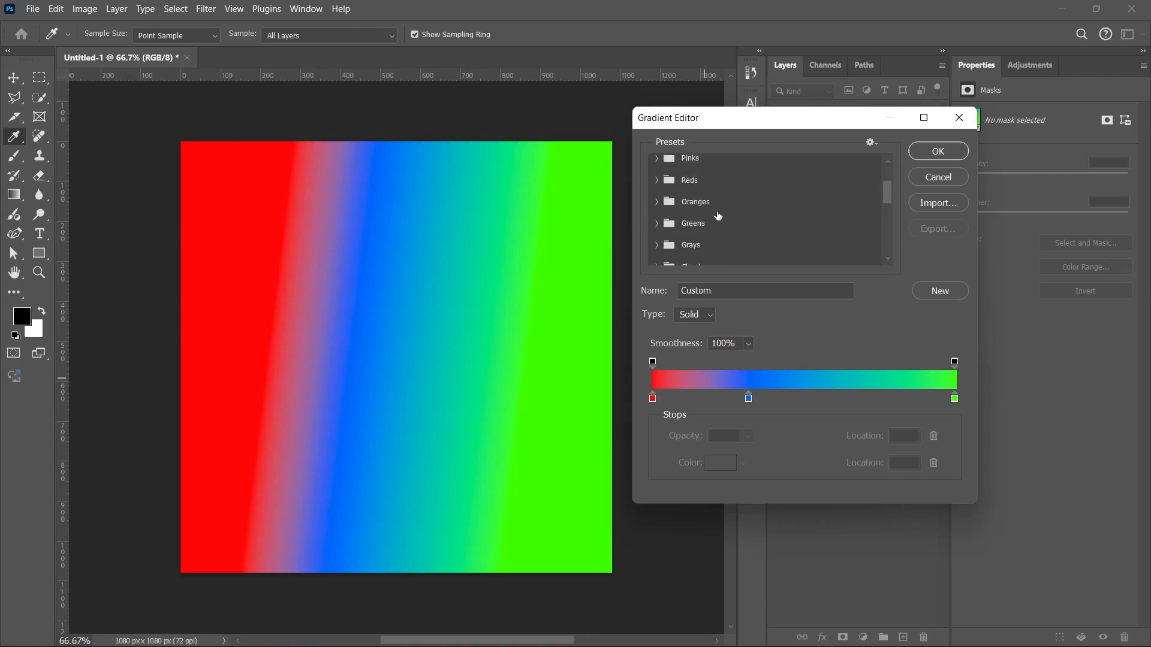
left_click(653, 361)
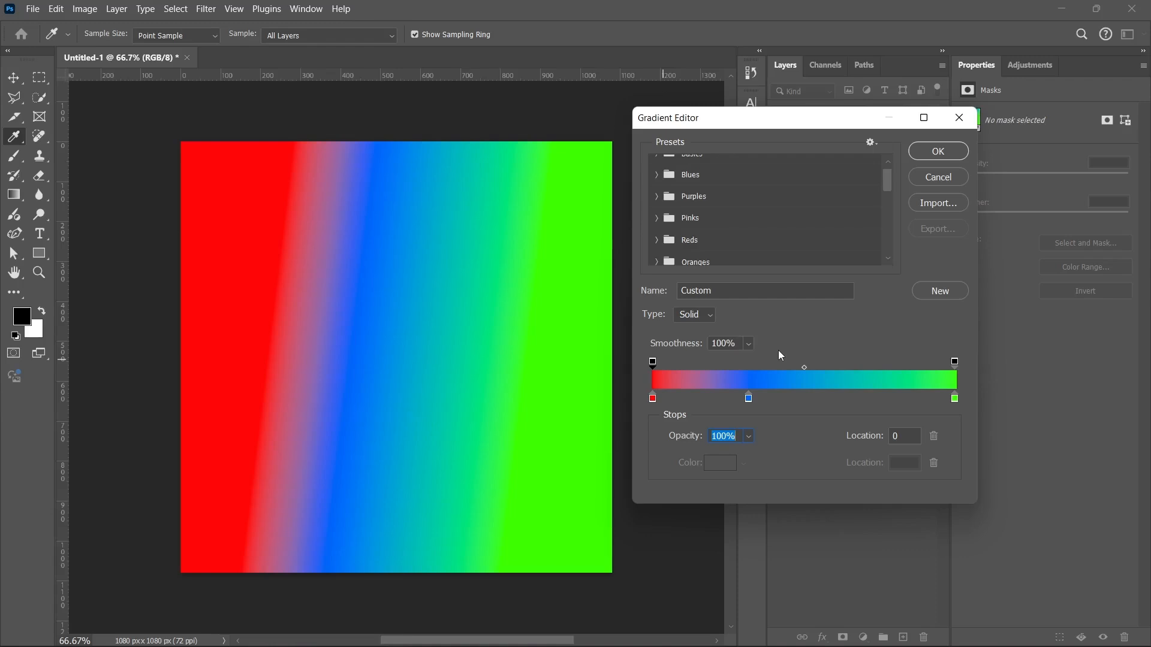
left_click(936, 151)
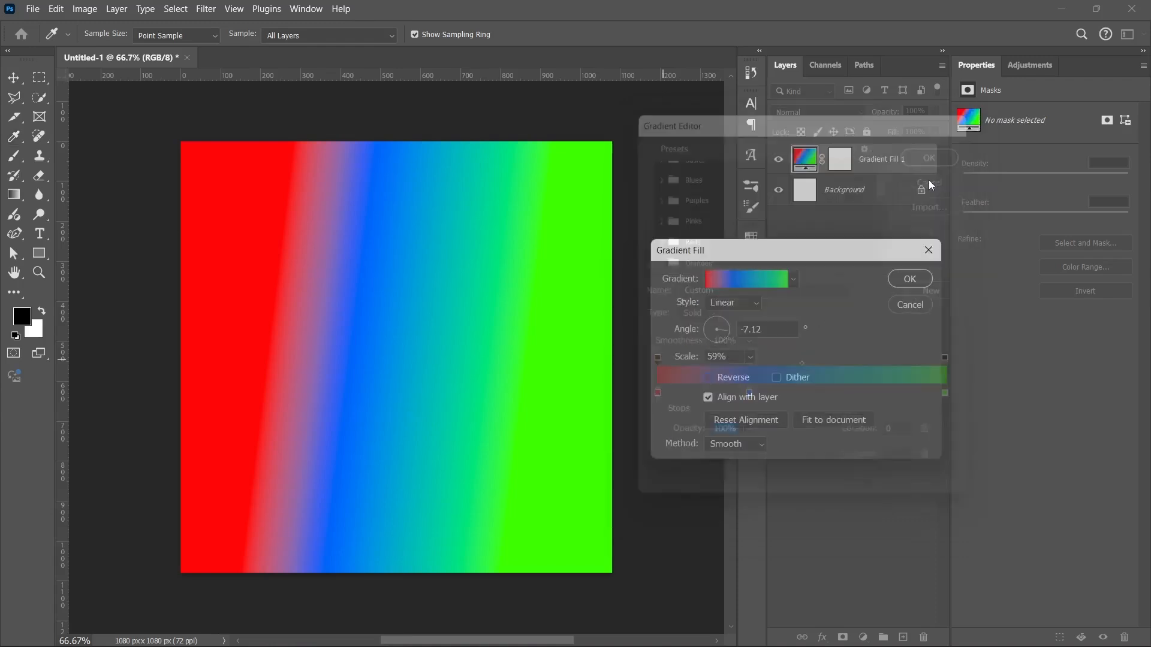
left_click(904, 278)
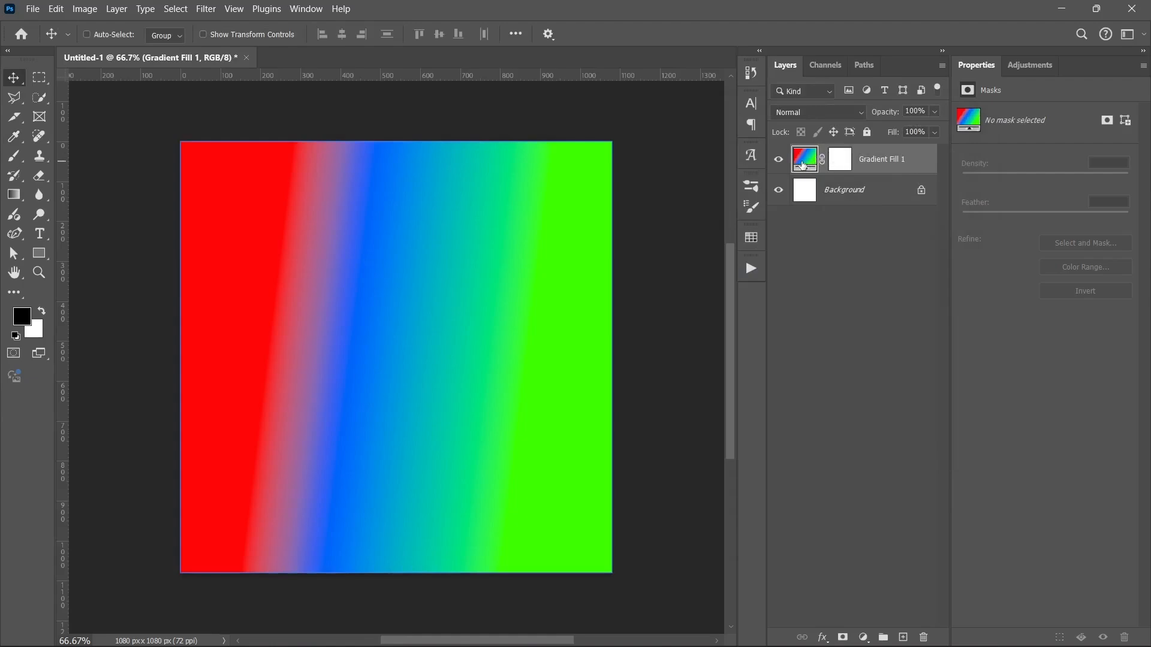
Hide the Gradient Fill 1 layer.
left_click(871, 289)
left_click(816, 161)
left_click(778, 159)
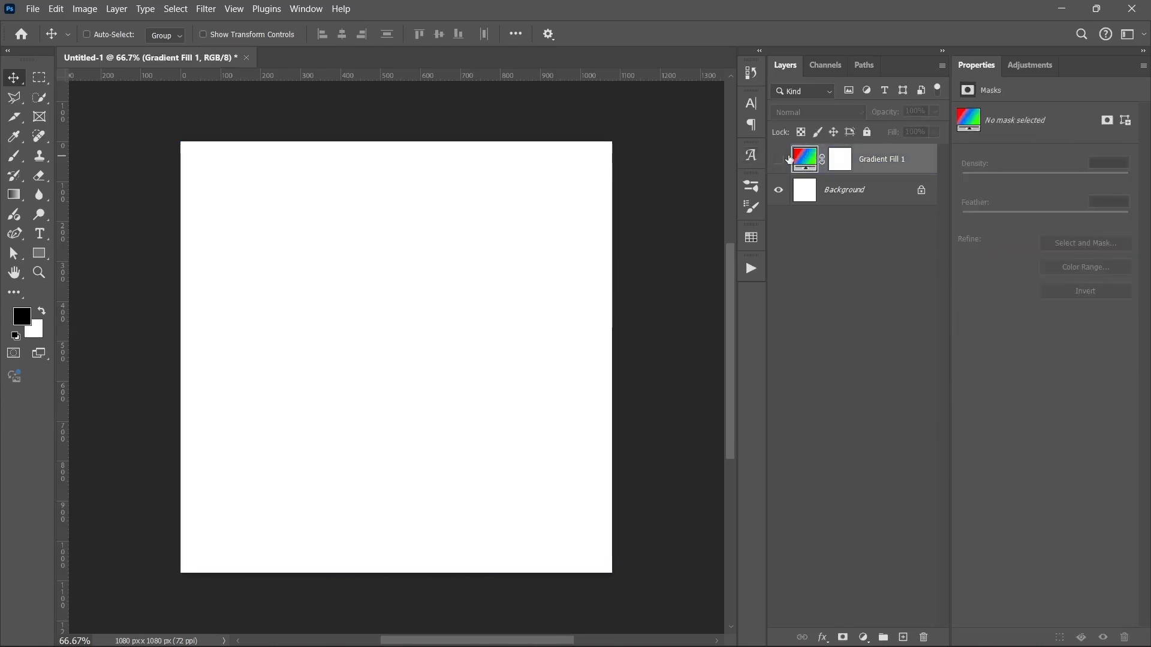
Draw a nearly horizontal gradient across the canvas at about -4° and 81% scale, set its style to Linear, and activate the Move tool.
left_click(13, 194)
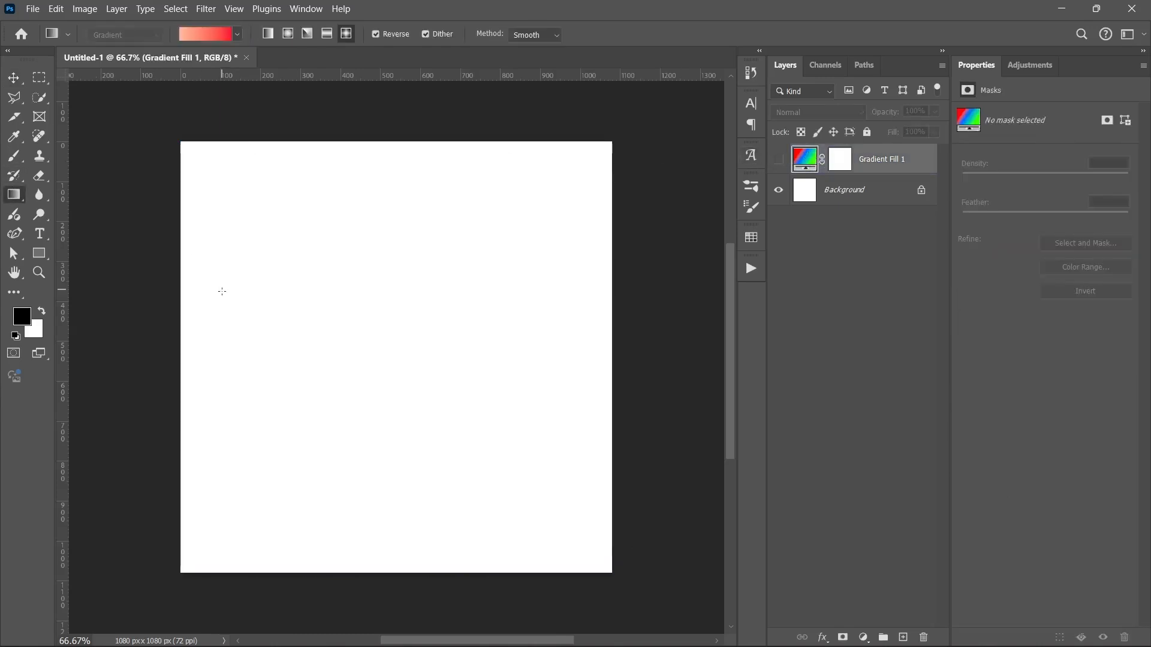
left_click(231, 302)
left_click_drag(483, 325, 575, 327)
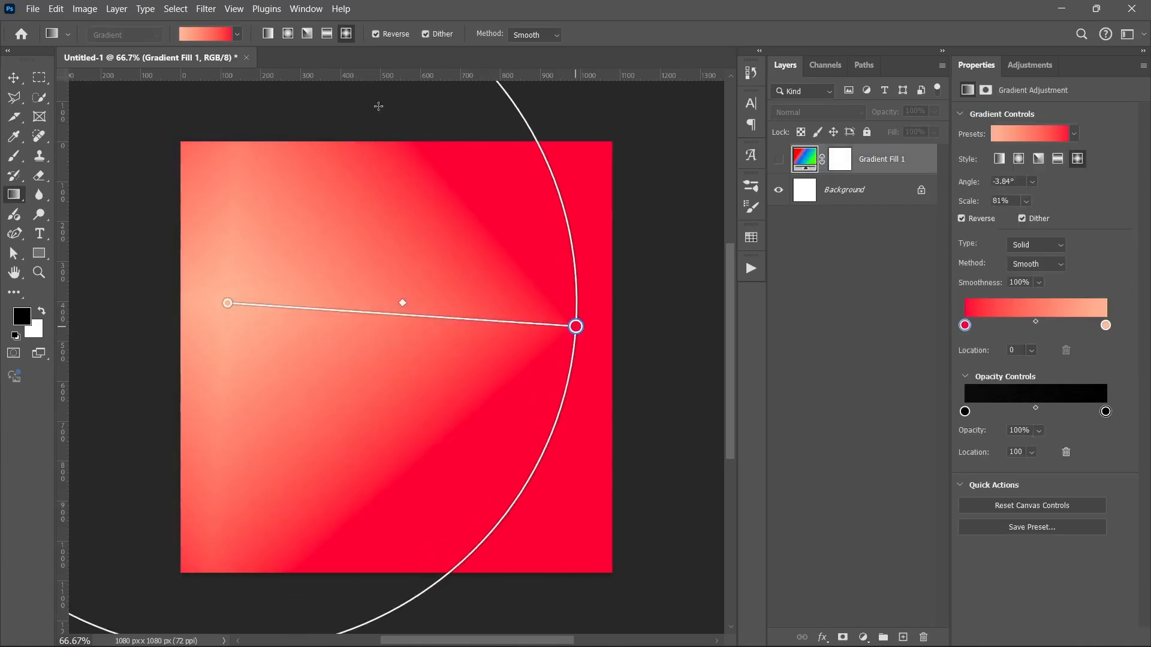
left_click(269, 34)
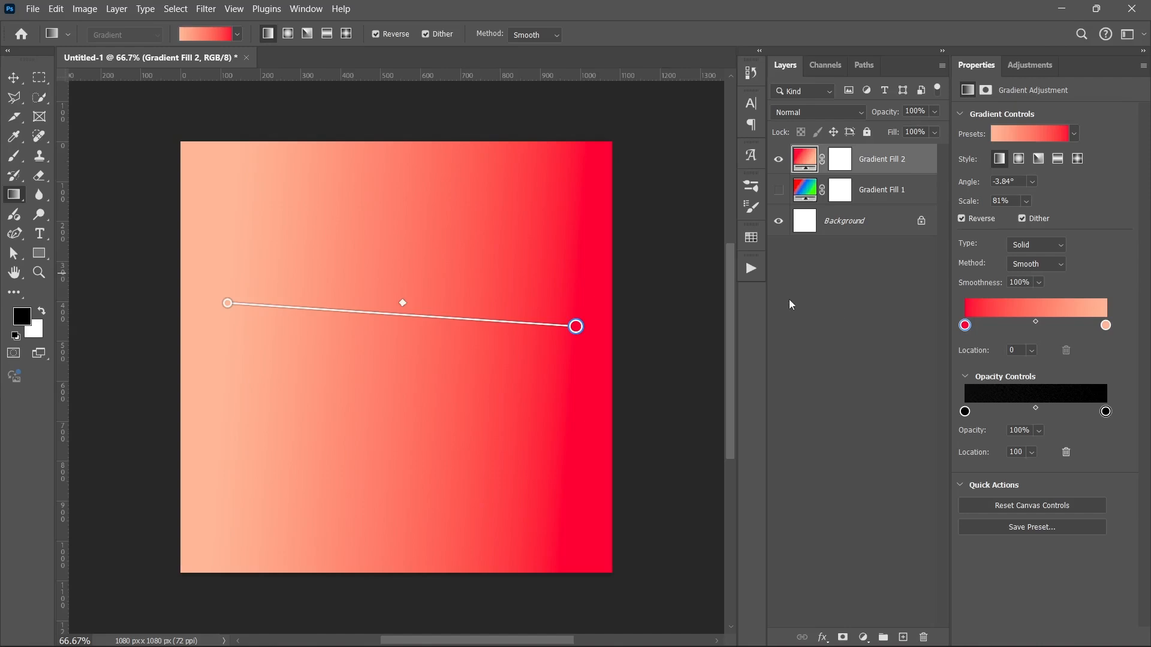
key("v")
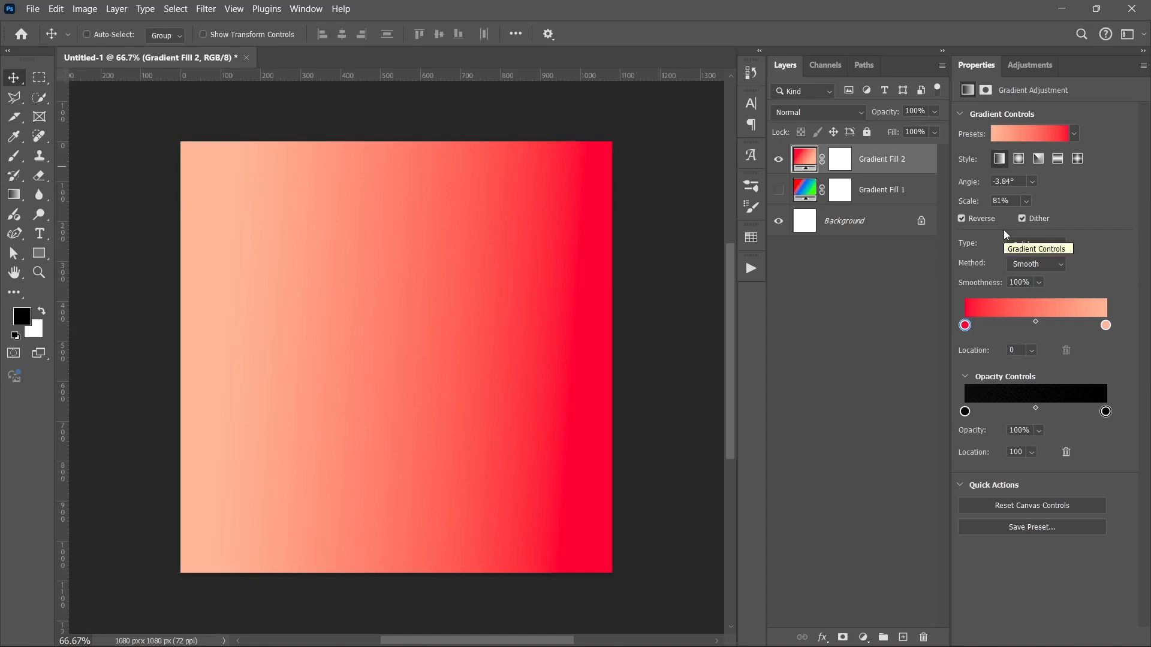
Compare the Radial, Angle, Reflected and Diamond styles on the Gradient Fill 2 layer and return it to Linear.
left_click(1020, 159)
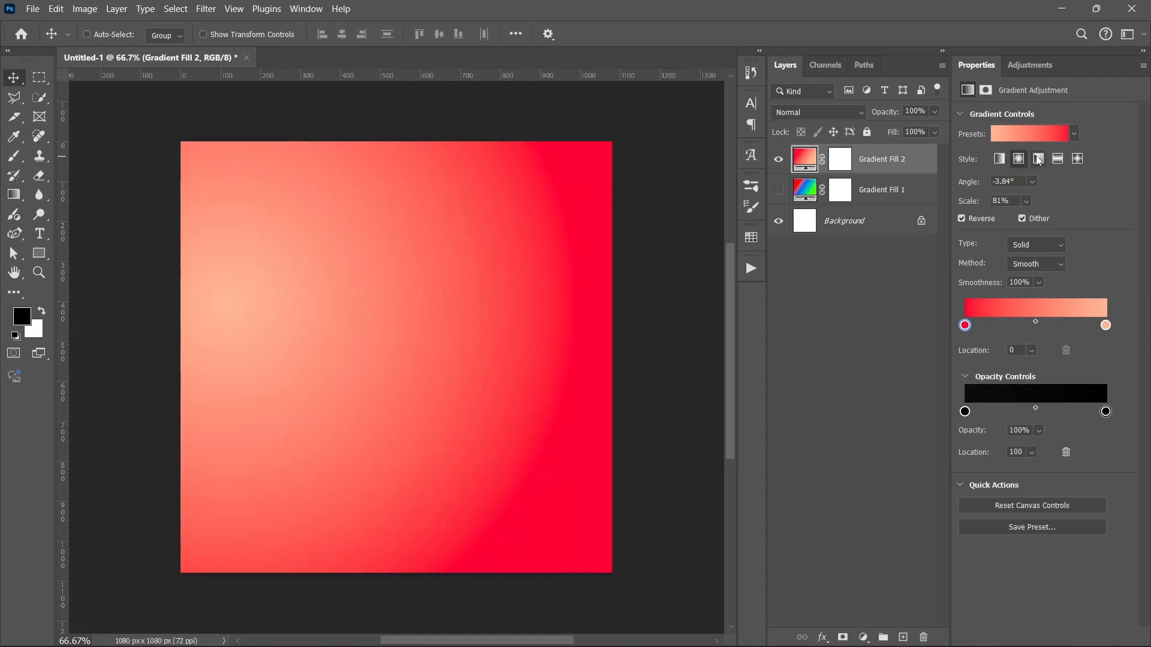
left_click(1038, 159)
left_click(1058, 159)
left_click(1078, 159)
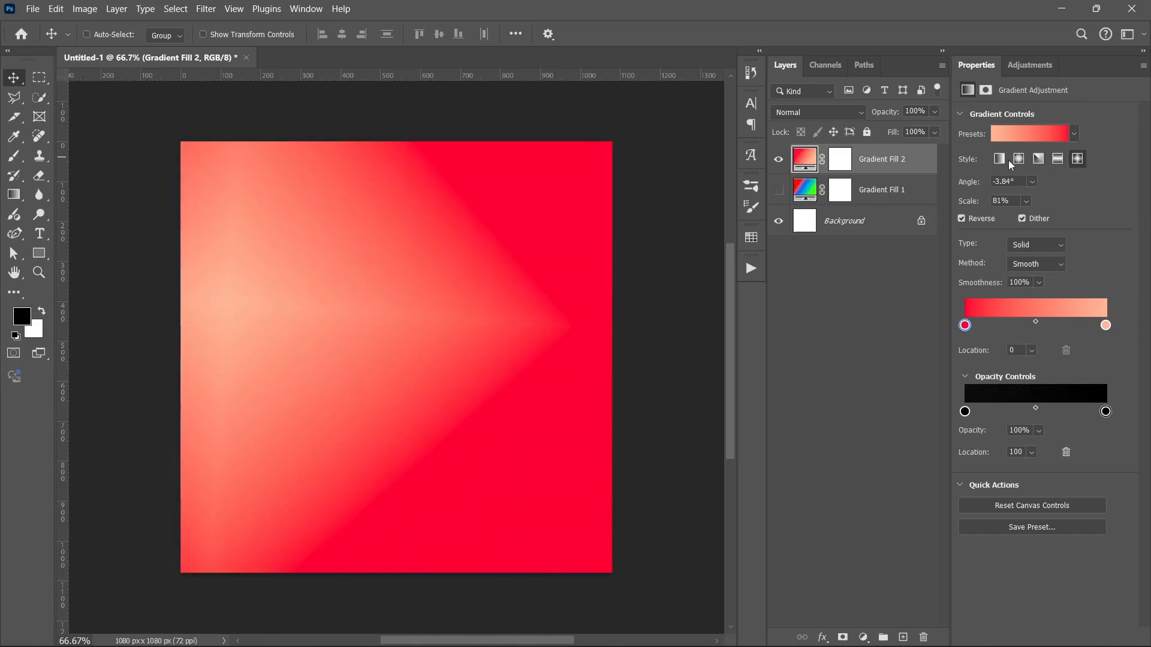
left_click(999, 159)
left_click(1019, 159)
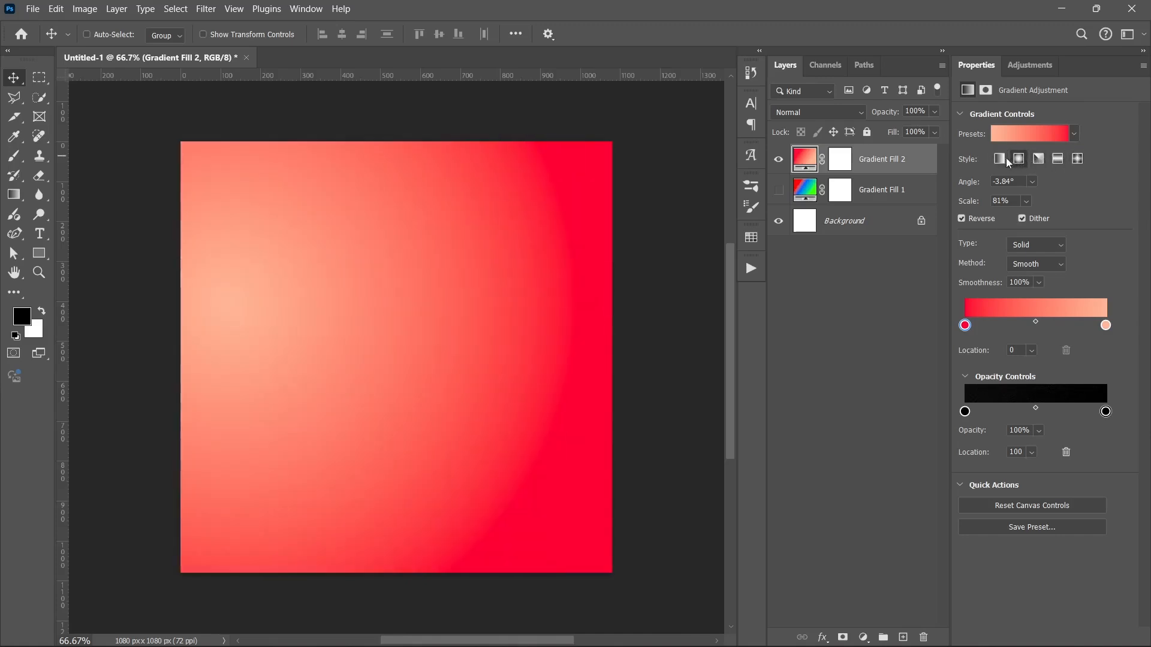
left_click(1000, 159)
Browse the gradient preset folders in the Gradient Fill 2 properties and close the list without choosing one.
left_click(1012, 135)
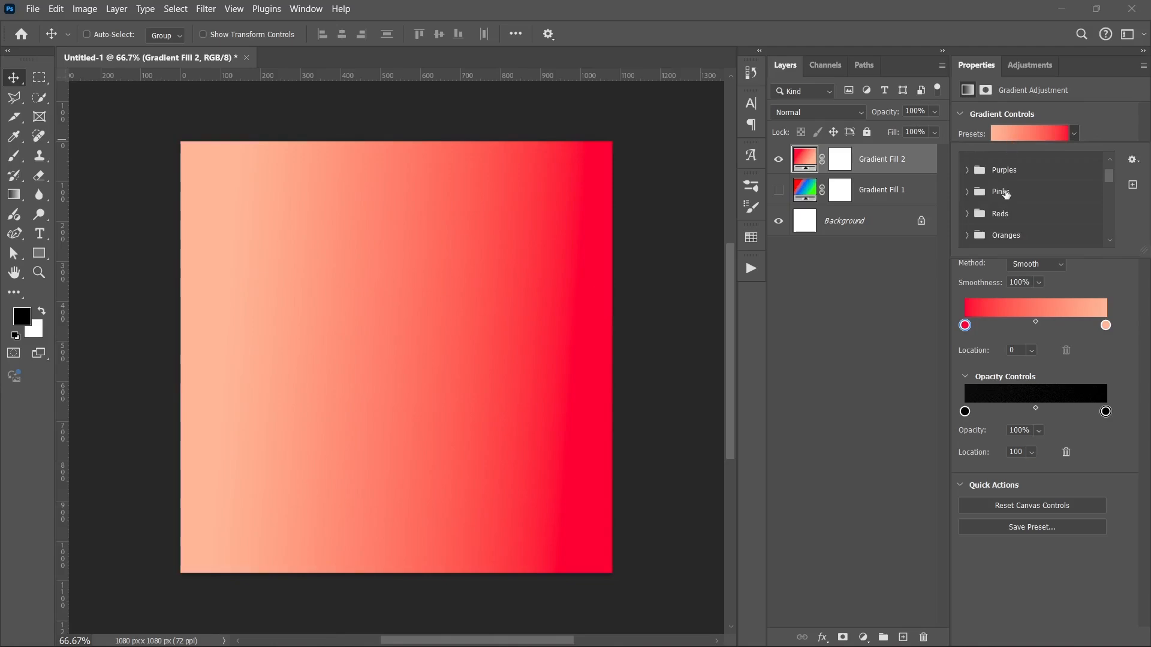
scroll(1005, 192, "down", 5)
left_click(1071, 114)
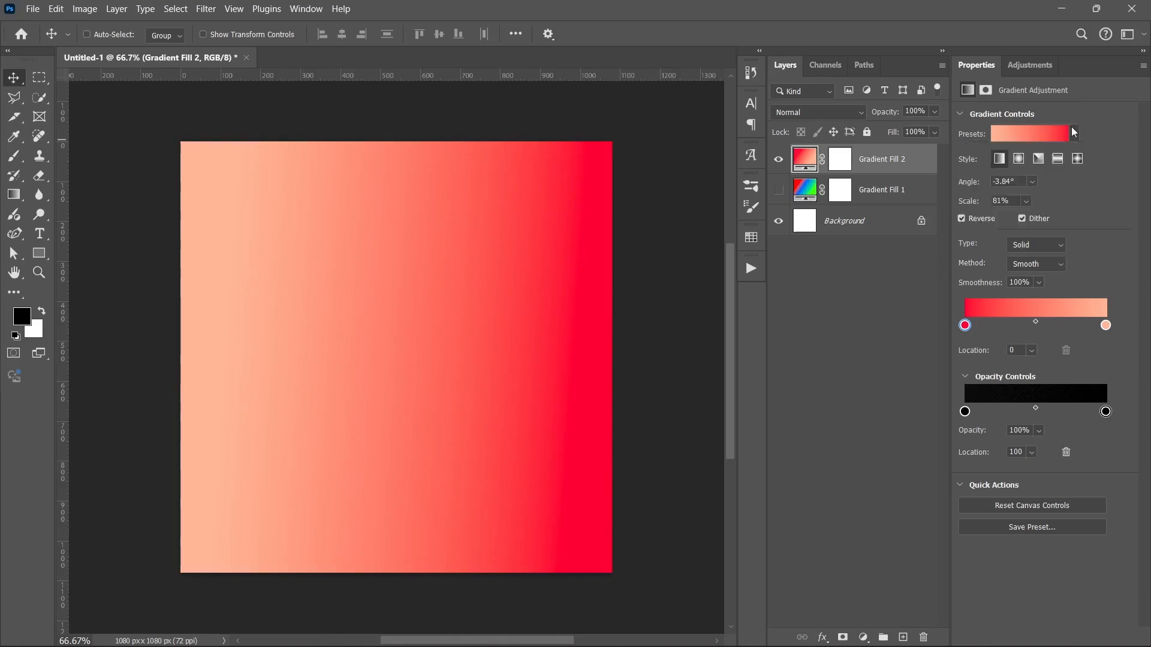
Add a blue color stop at location 28 between the red and peach stops of the Gradient Fill 2 gradient.
left_click(1008, 327)
double_click(1008, 326)
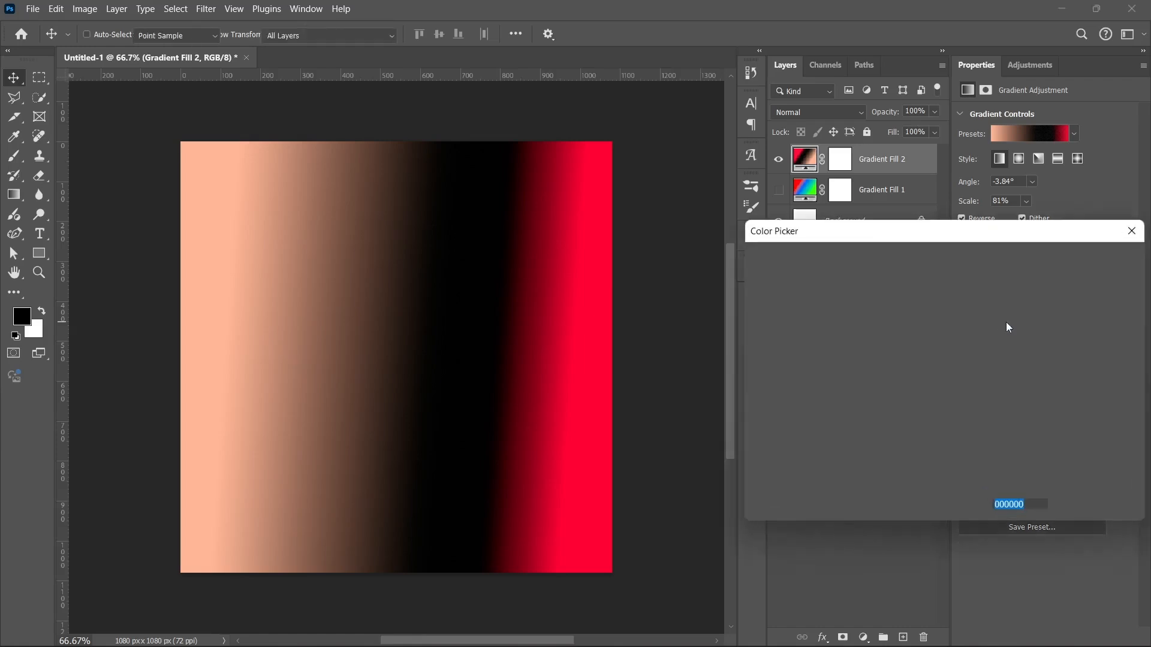
left_click(883, 314)
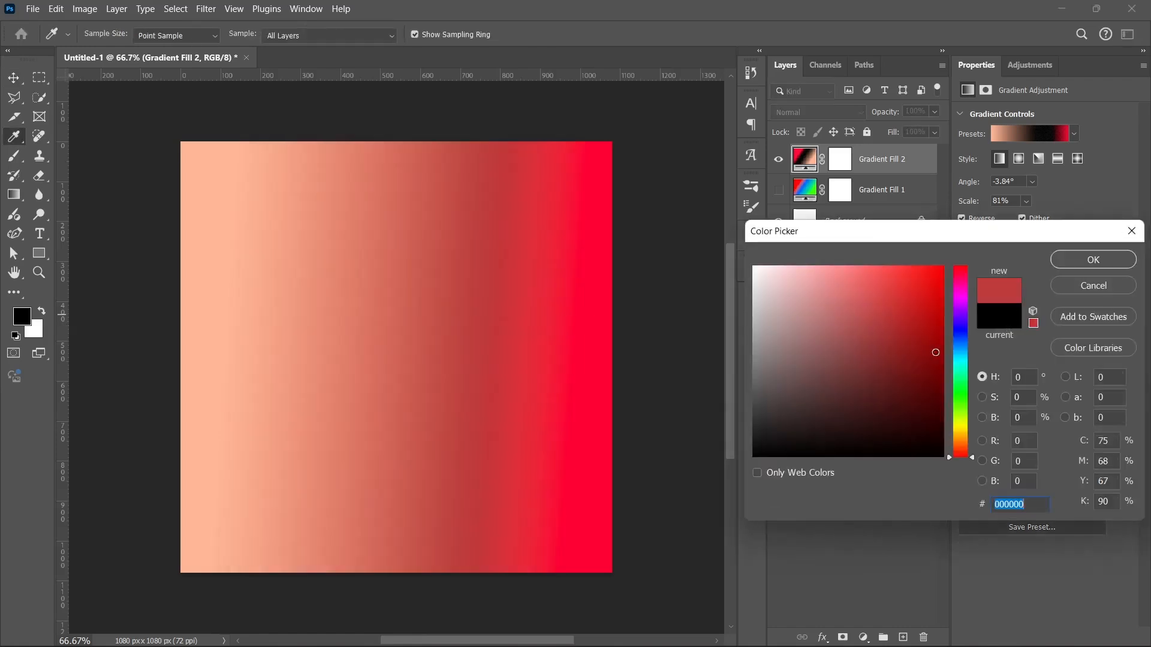
left_click(961, 334)
left_click(1074, 265)
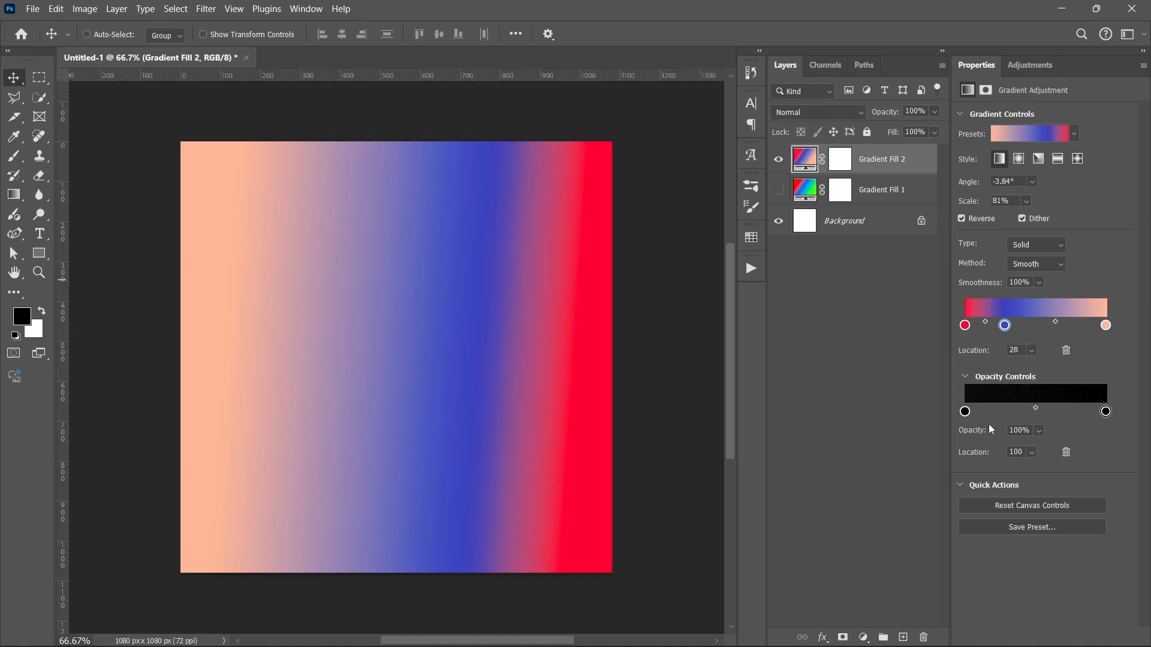
Try the opacity slider on the starting opacity stop, leave it at 100%, and select the ending opacity stop.
left_click(965, 412)
left_click_drag(1042, 430, 1067, 438)
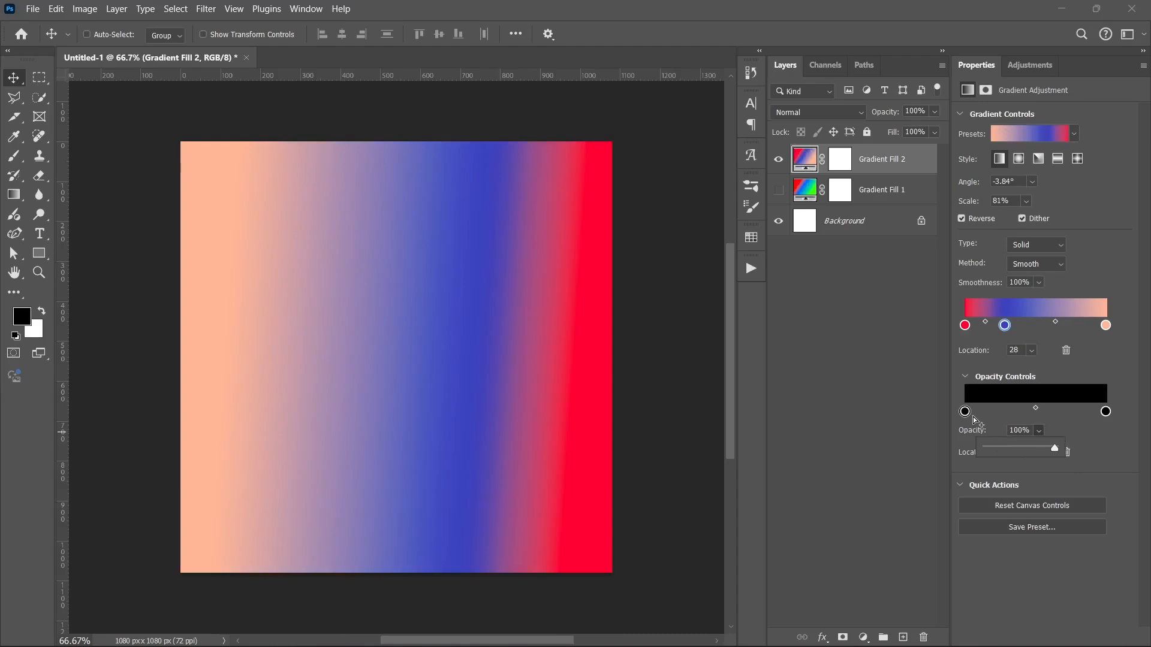
left_click_drag(1026, 451, 1078, 447)
left_click(1106, 413)
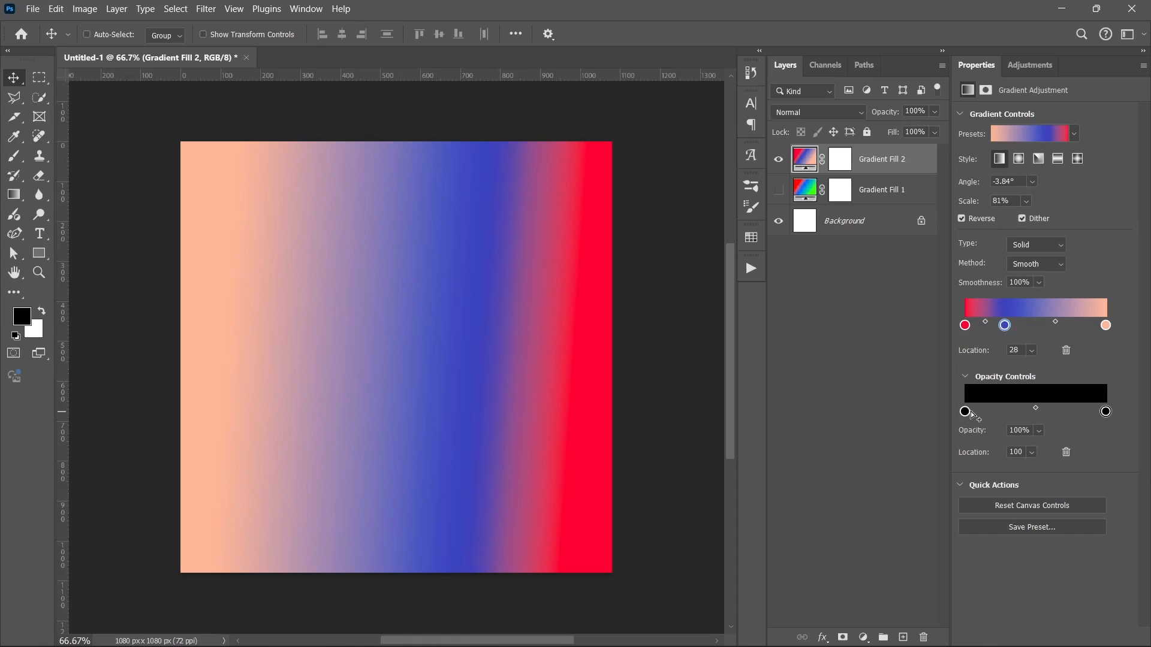
Set the starting opacity stop to 48% and try it at several locations before returning it to location 0.
left_click_drag(966, 413, 1001, 413)
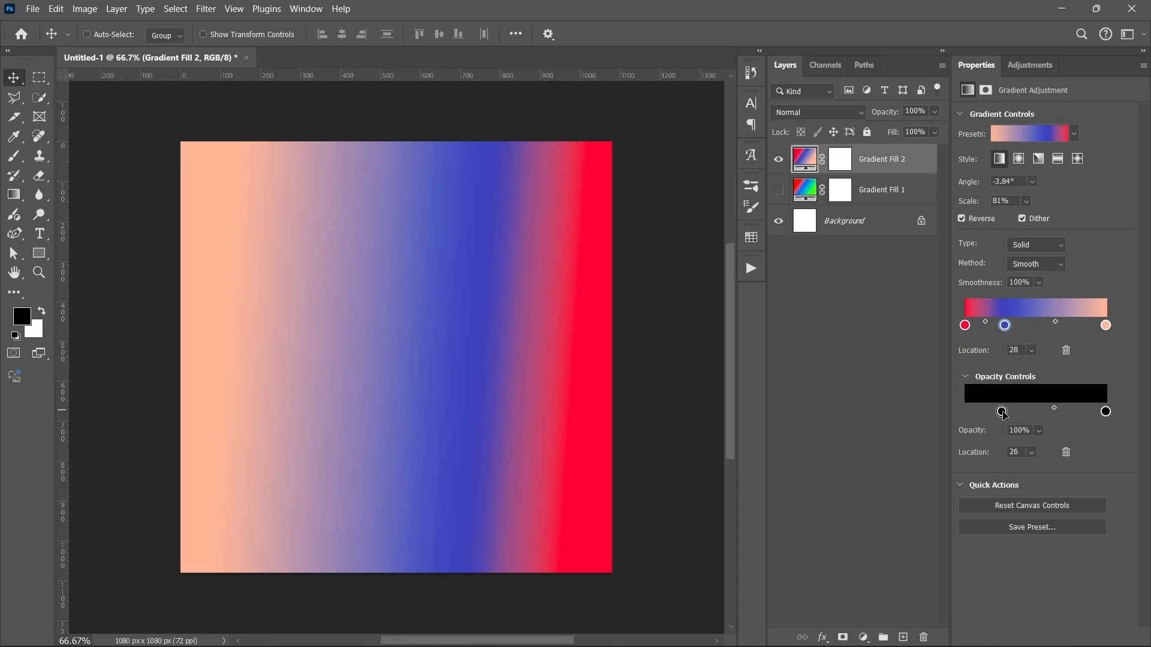
left_click(1039, 430)
left_click(1020, 448)
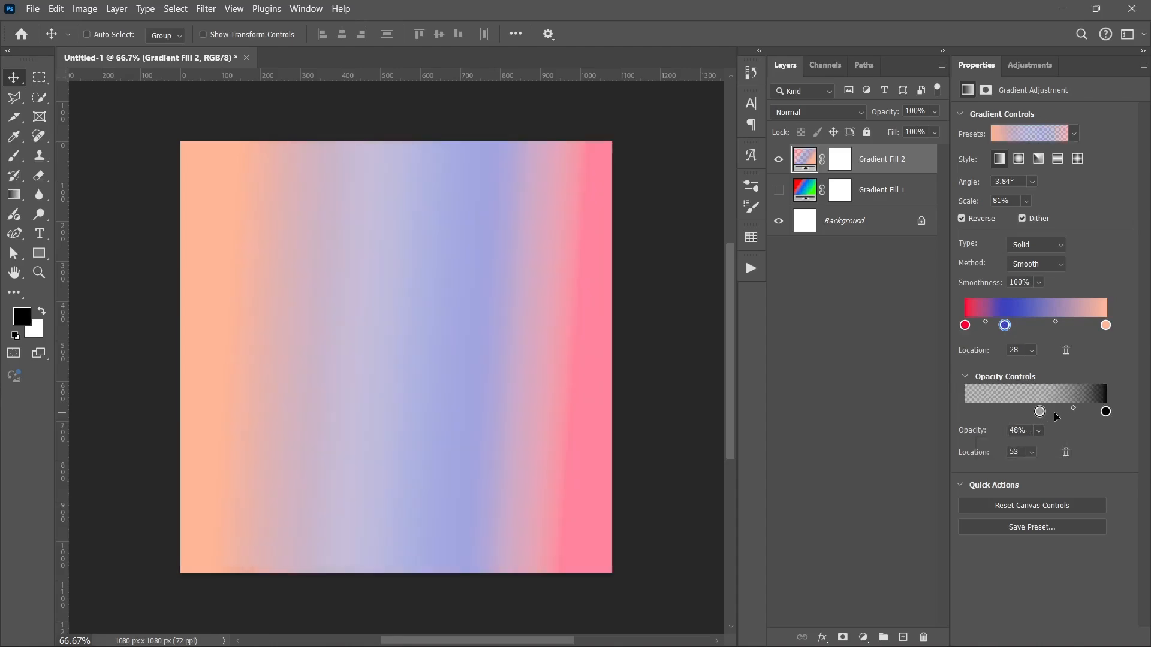
left_click_drag(1001, 412, 924, 414)
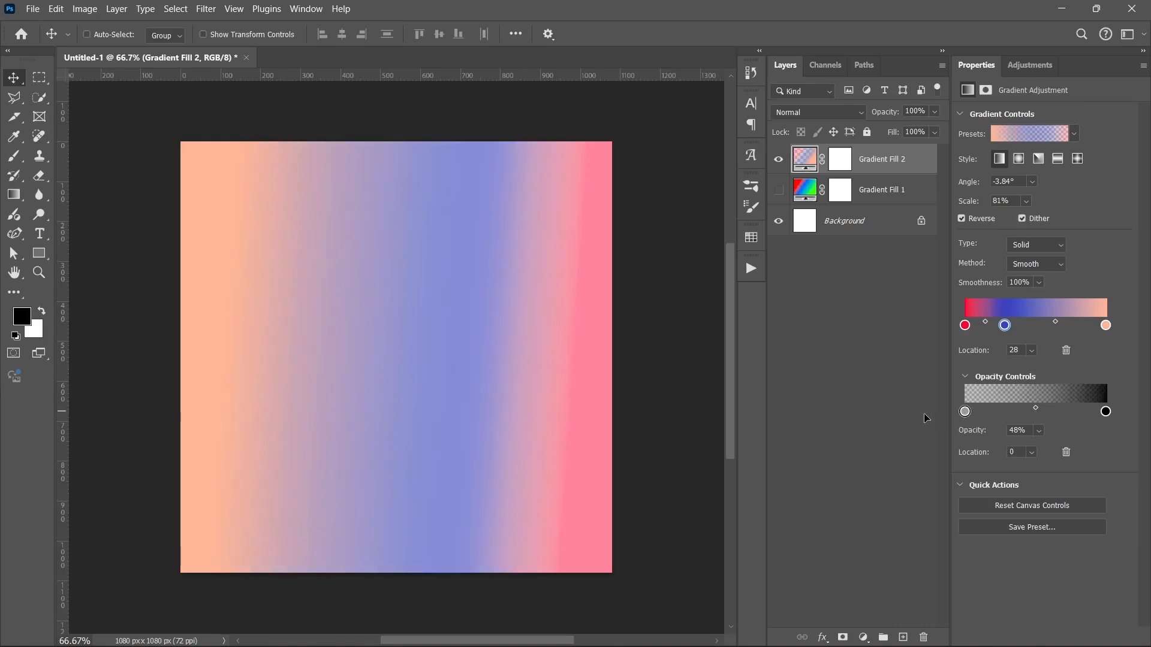
left_click(922, 413)
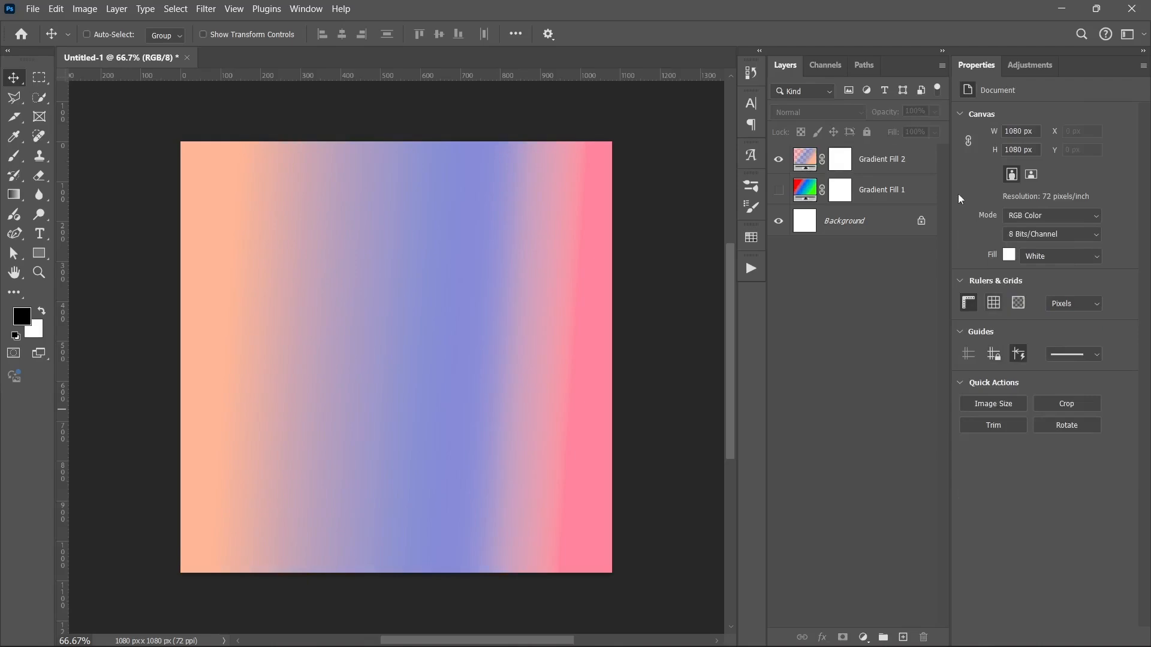
Reselect the Gradient Fill 2 layer and set its starting opacity stop back to 100%.
left_click(881, 160)
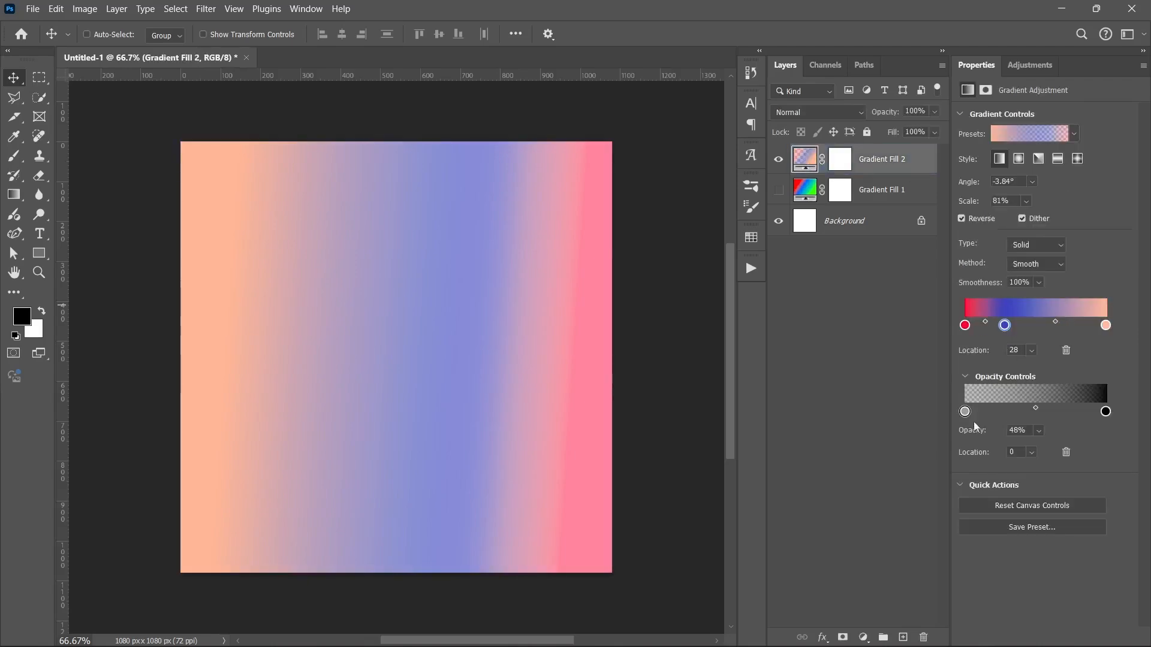
left_click(1039, 430)
left_click_drag(1047, 449, 1110, 441)
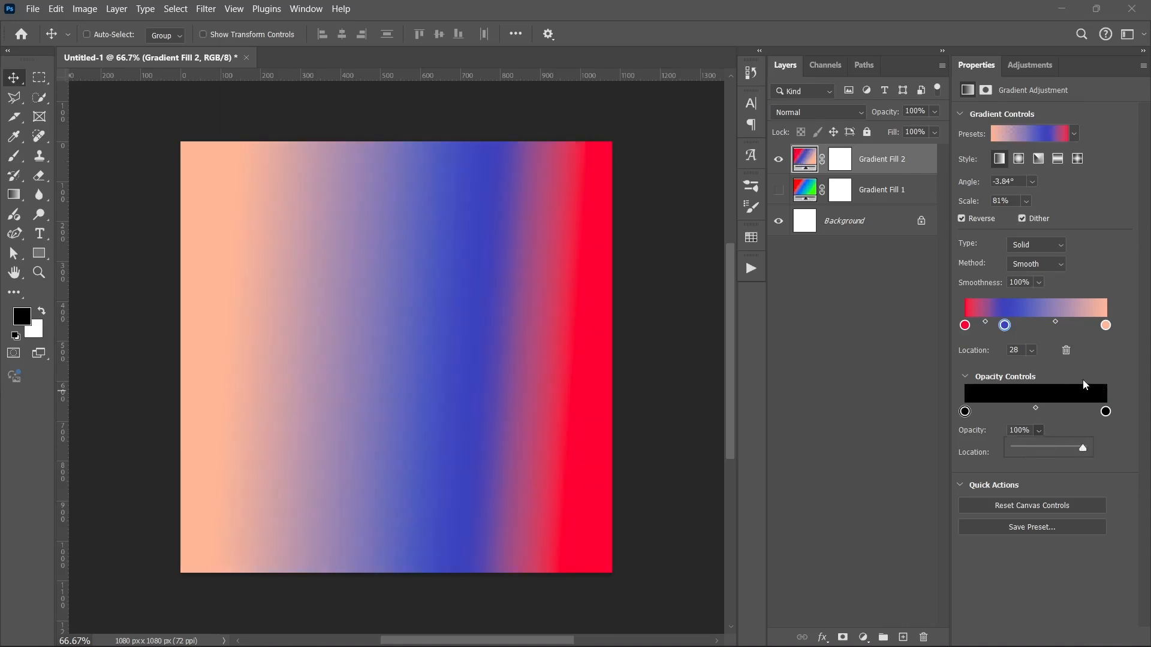
left_click(1083, 379)
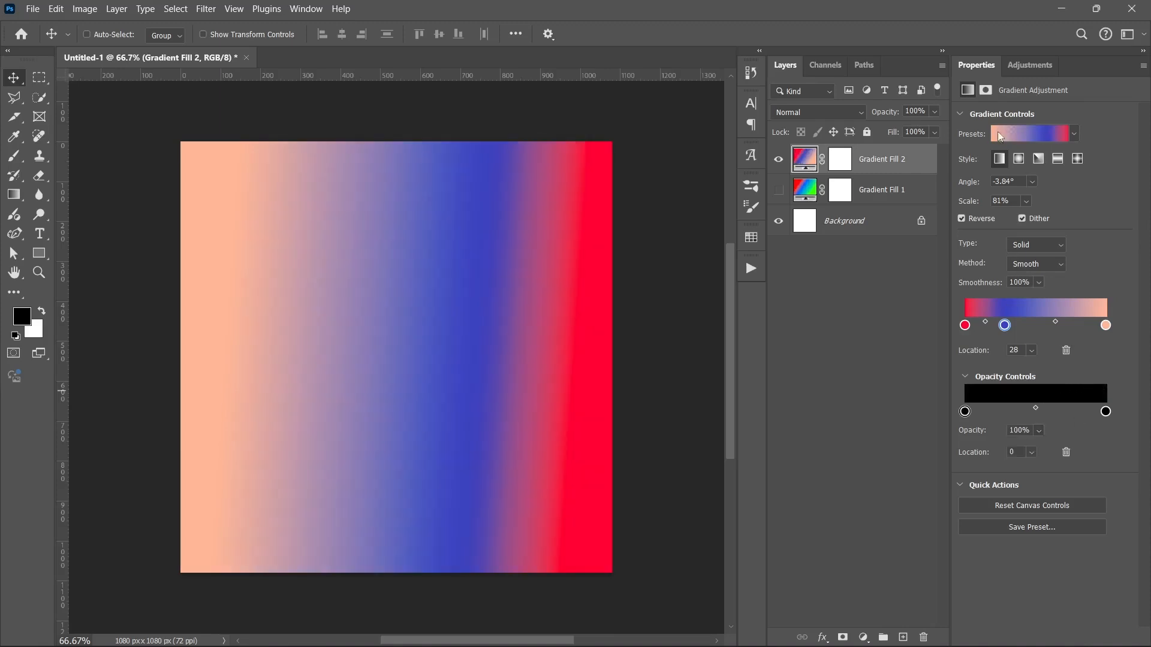
Review the Gradient Fill settings and Gradient Editor of the Gradient Fill 2 layer, and close them without changes.
double_click(805, 159)
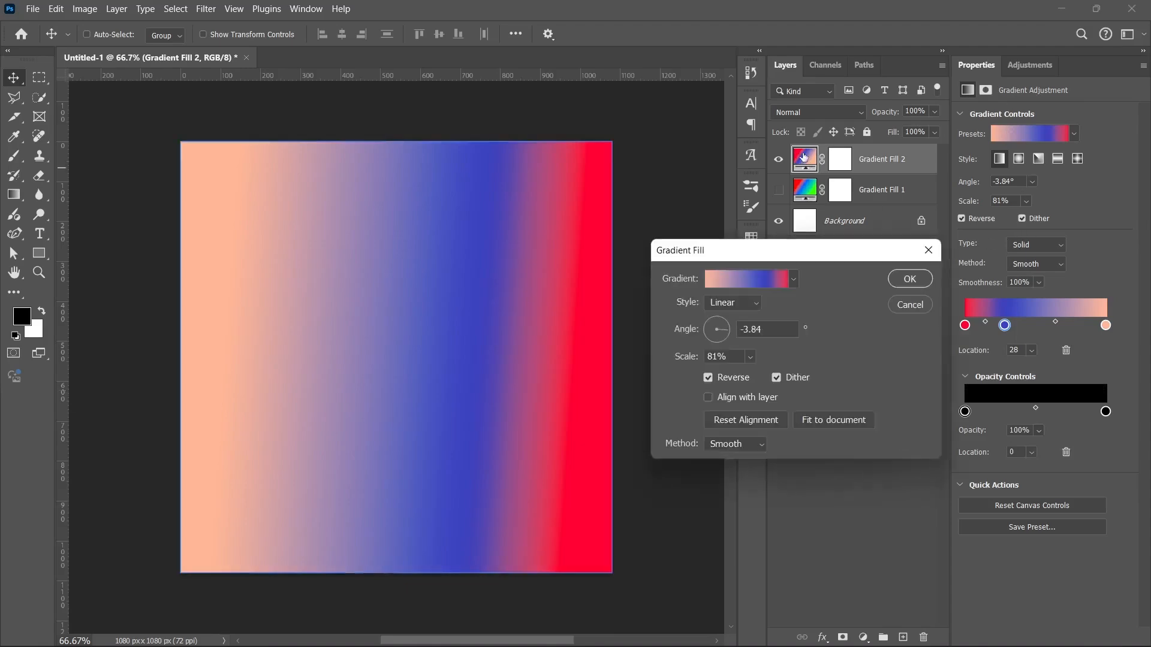
left_click(755, 280)
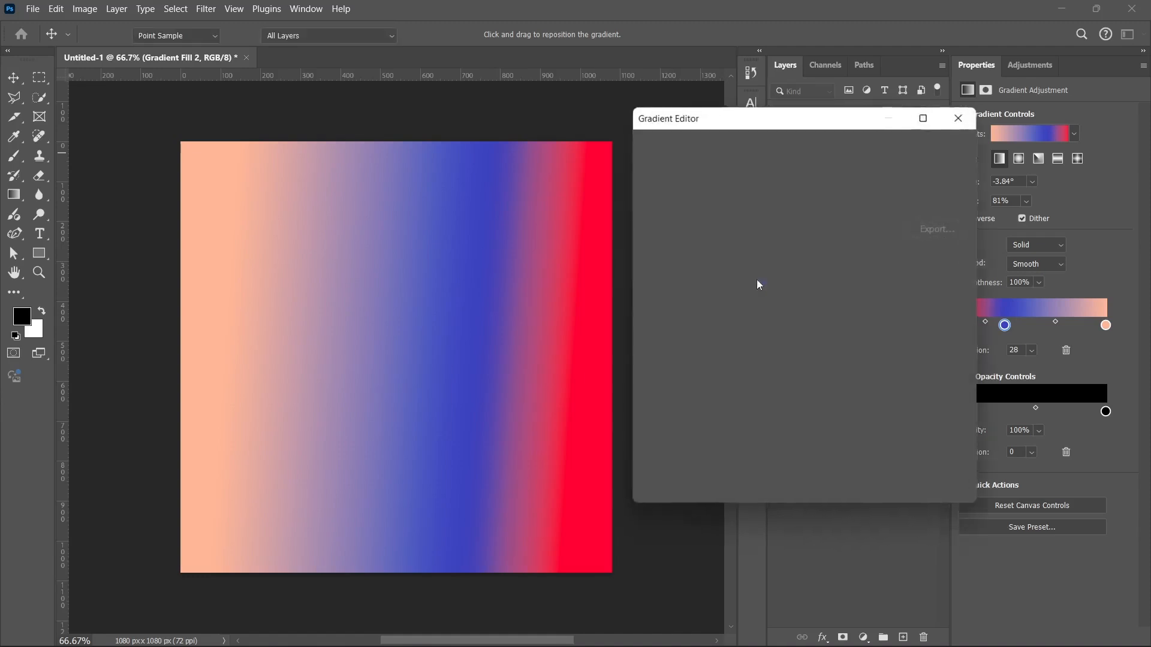
left_click(938, 179)
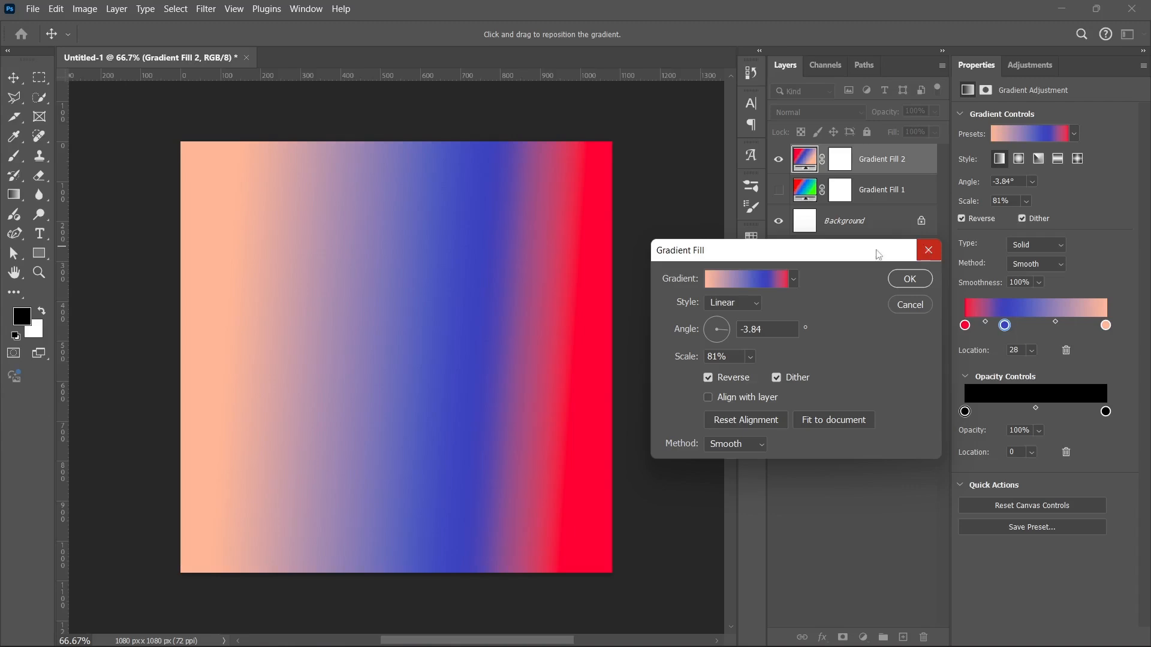
left_click_drag(815, 250, 812, 230)
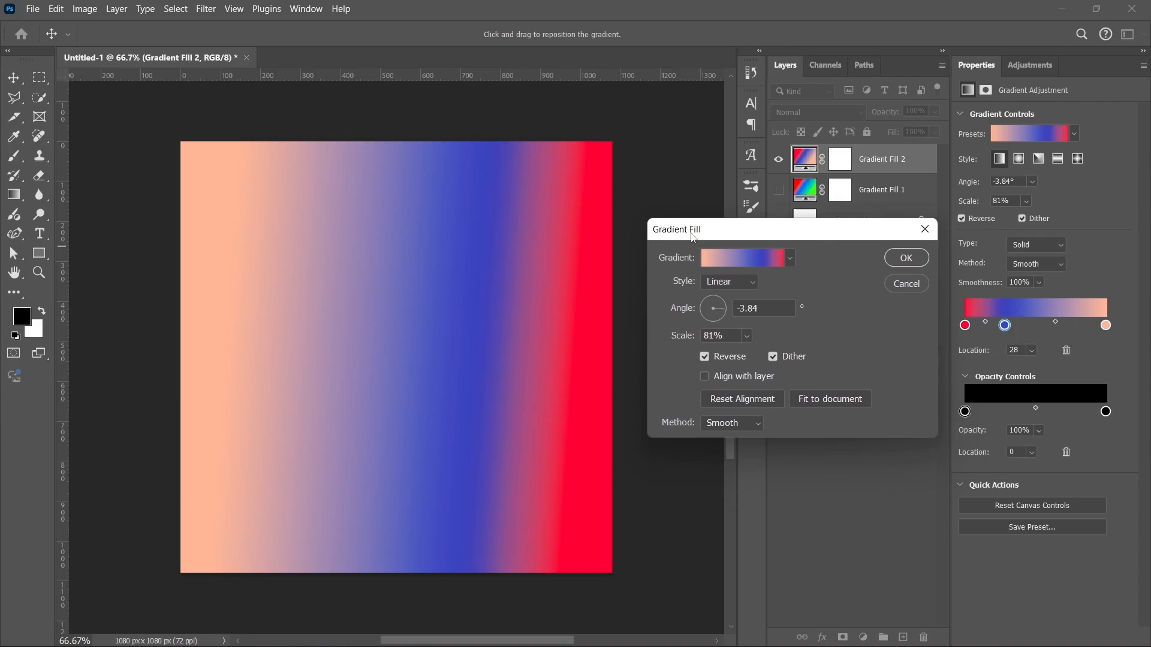
left_click(737, 262)
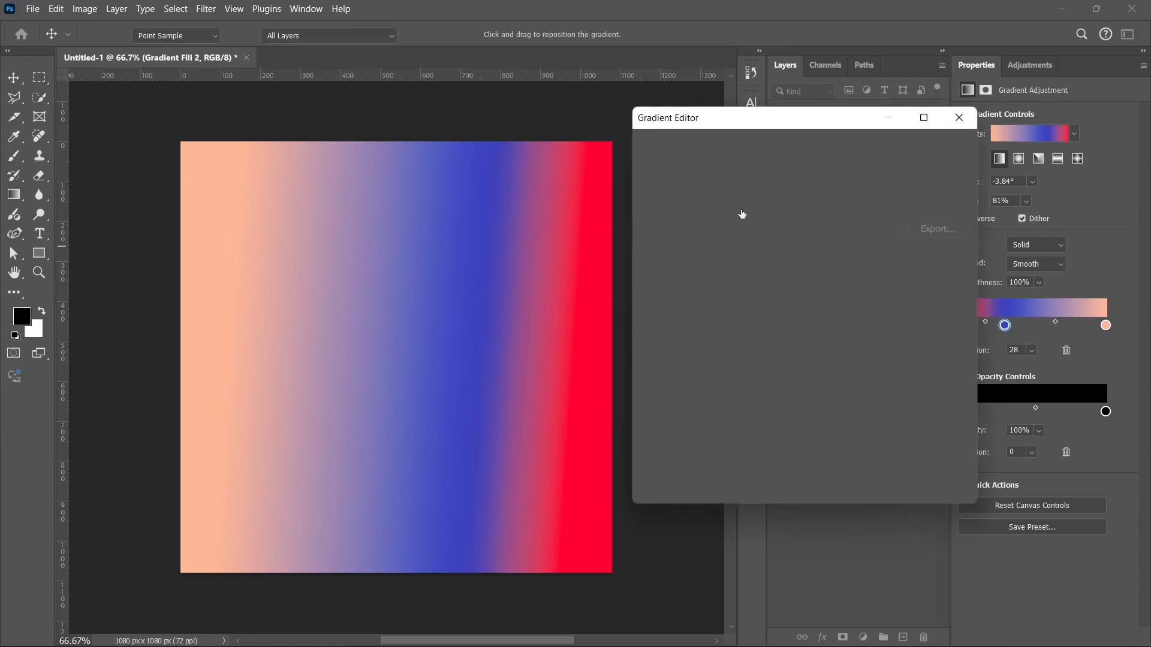
left_click(927, 179)
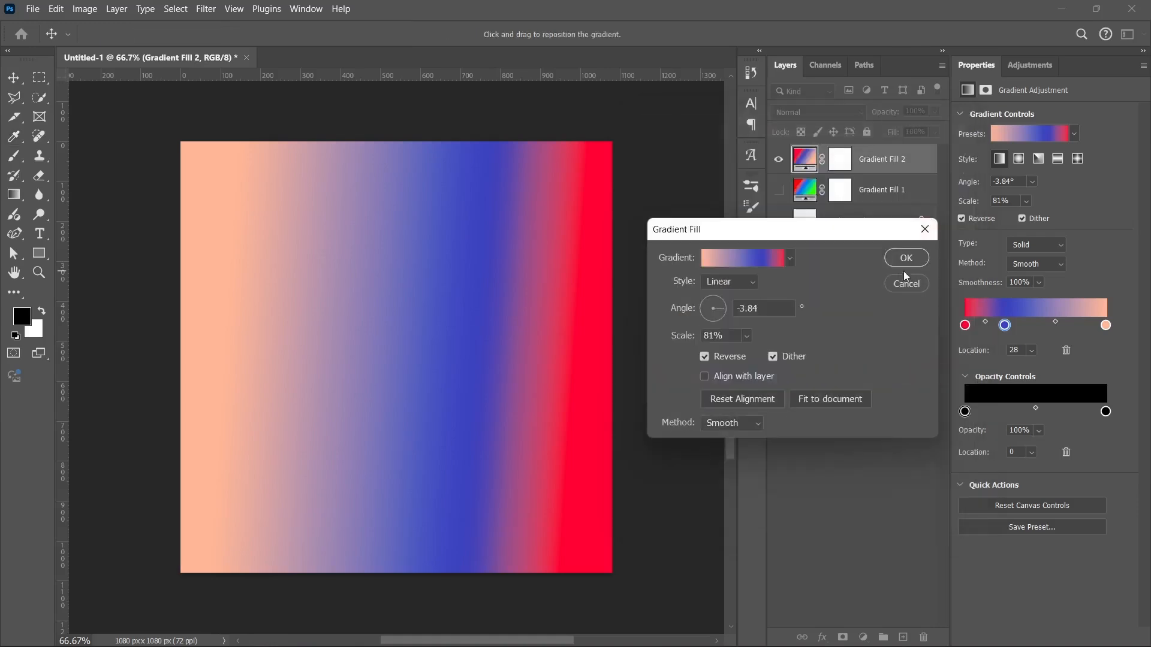
left_click(904, 258)
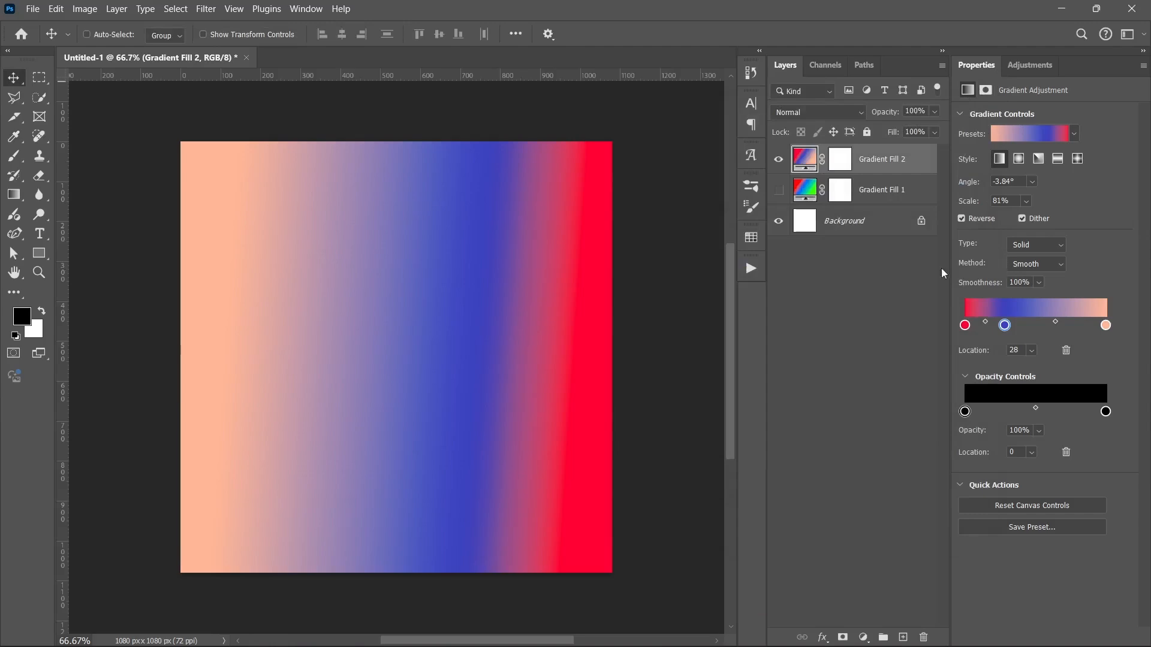
Examine the preset folders and loose gradient swatches in the Gradient Editor of Gradient Fill 2.
double_click(807, 161)
left_click(764, 260)
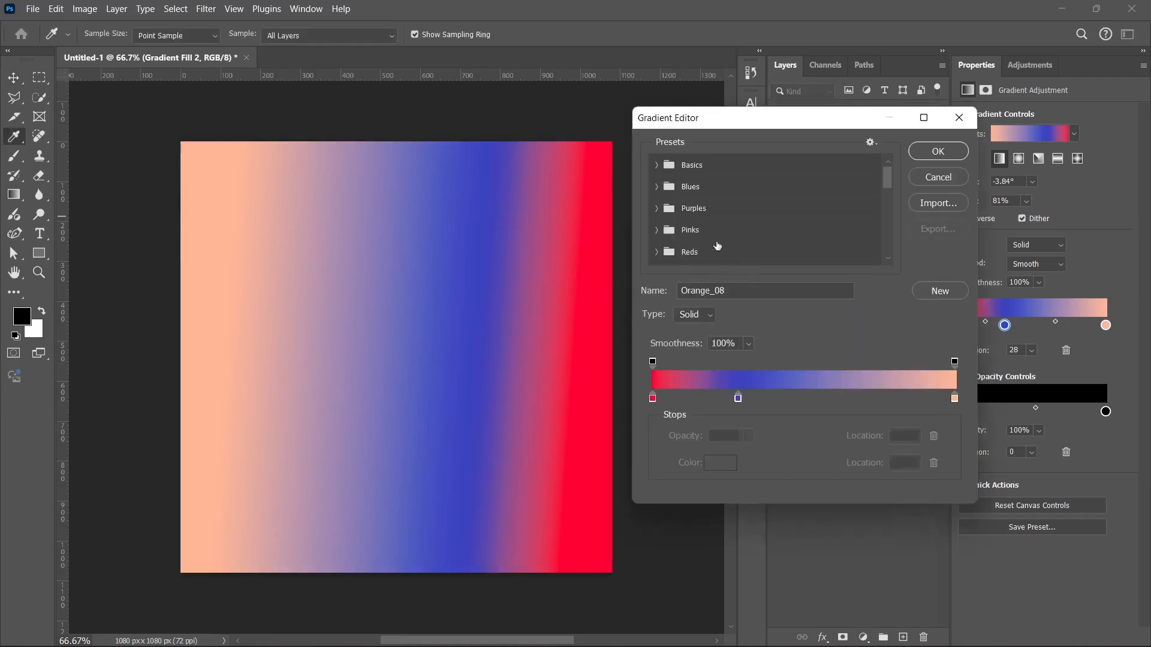
scroll(717, 246, "down", 2)
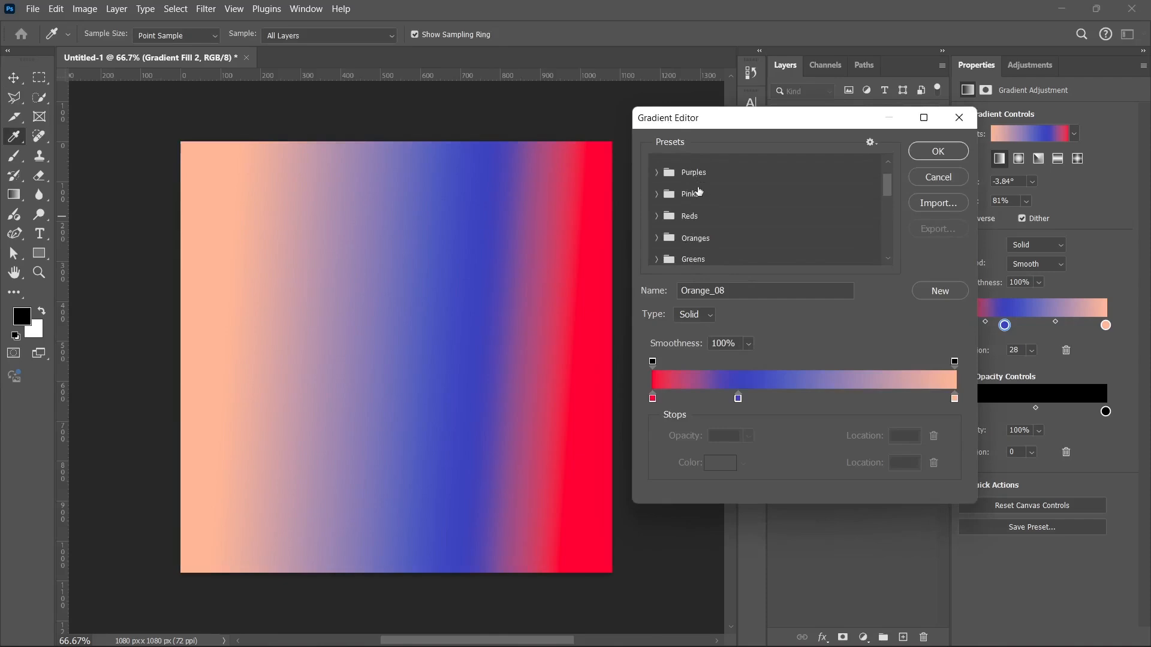
scroll(699, 192, "down", 8)
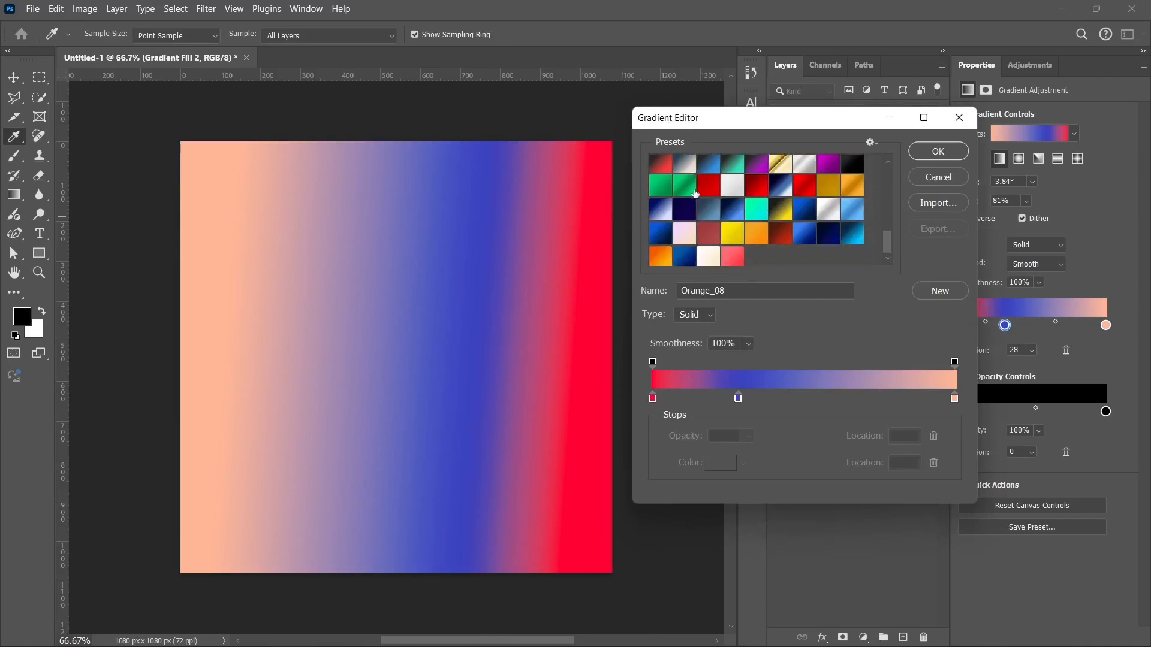
scroll(698, 195, "up", 3)
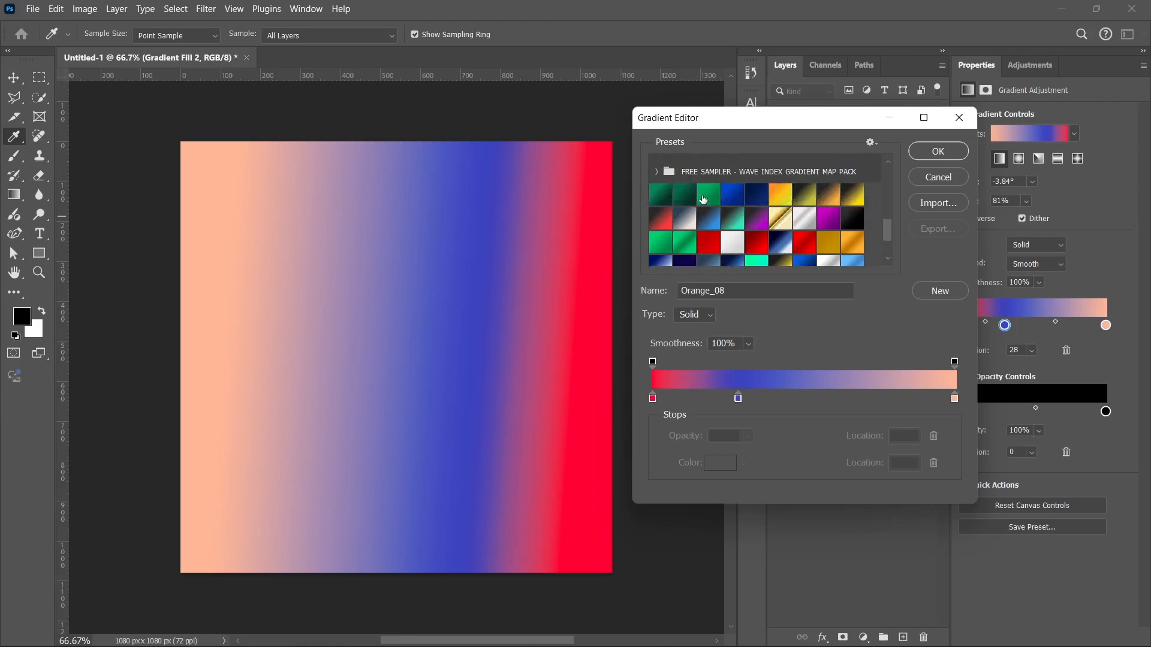
scroll(722, 207, "down", 2)
scroll(723, 206, "up", 1)
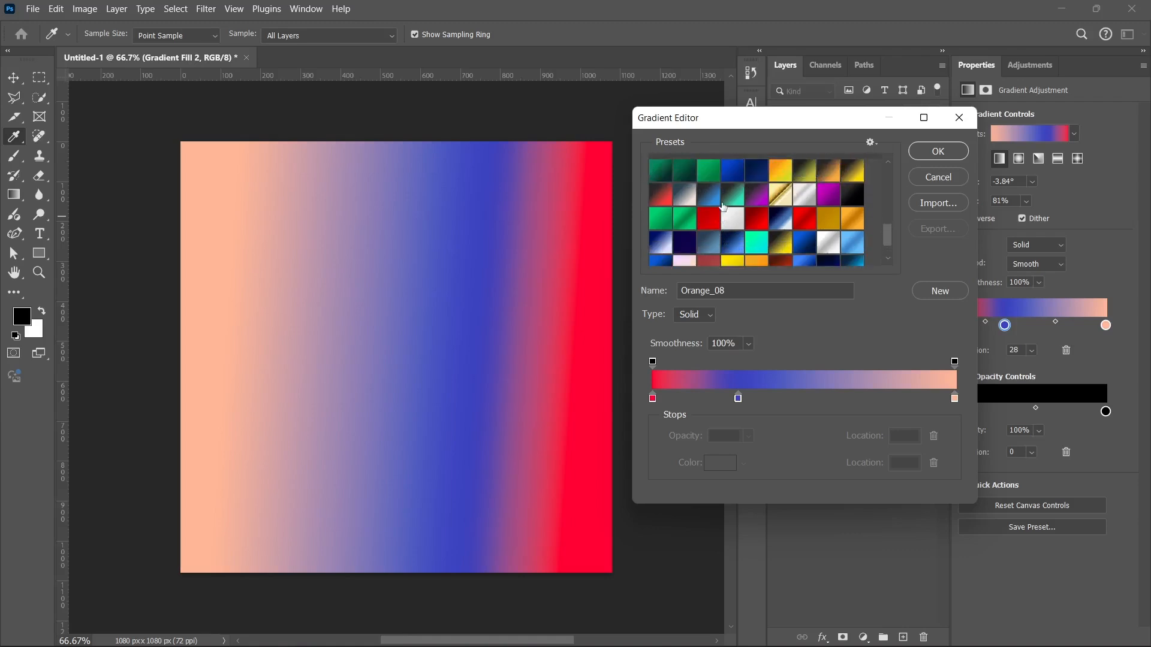
scroll(723, 206, "up", 2)
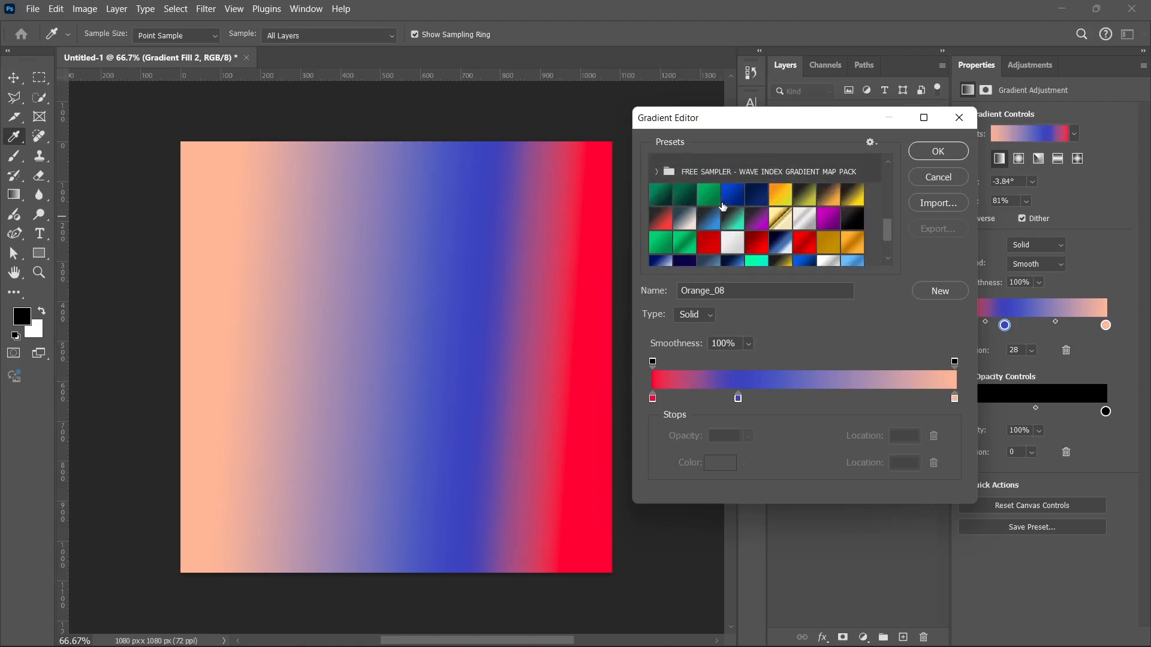
scroll(722, 207, "down", 2)
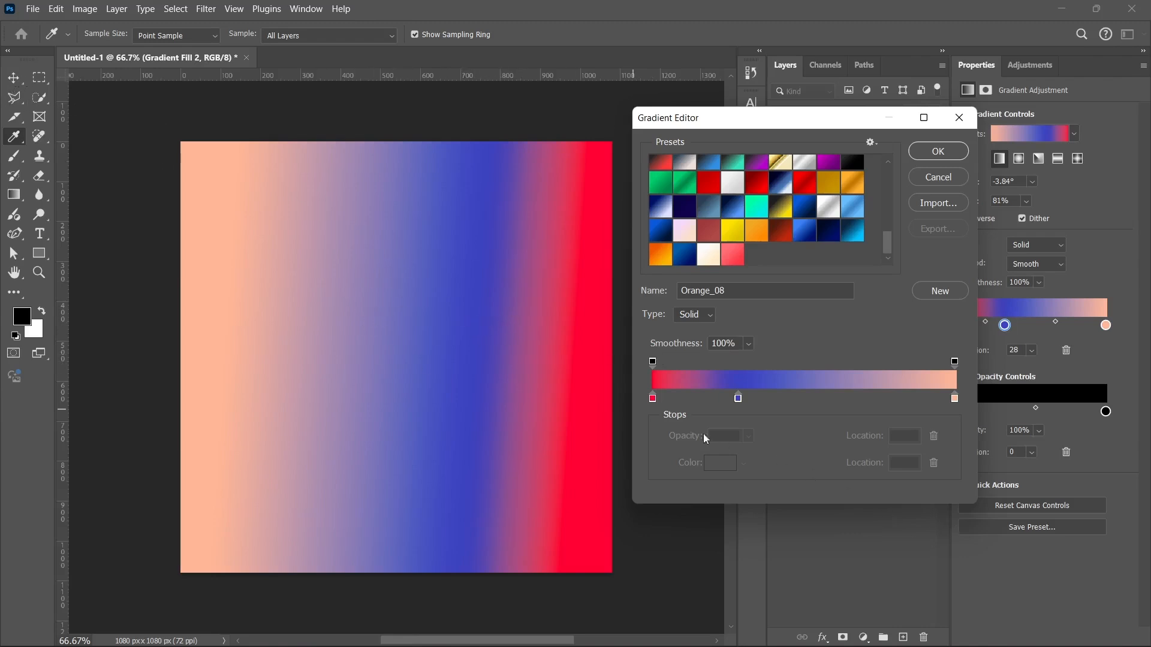
Check the red, blue and peach color stops, name the gradient Gradient Class, and save it as a new preset.
left_click(653, 398)
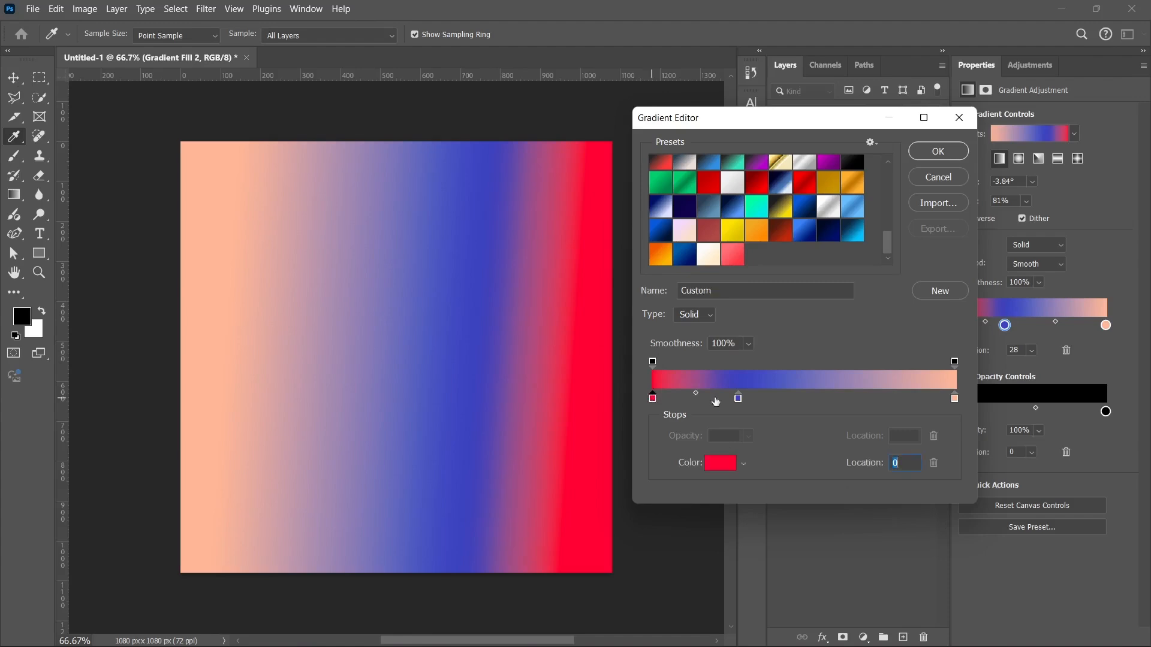
left_click(738, 398)
left_click(955, 398)
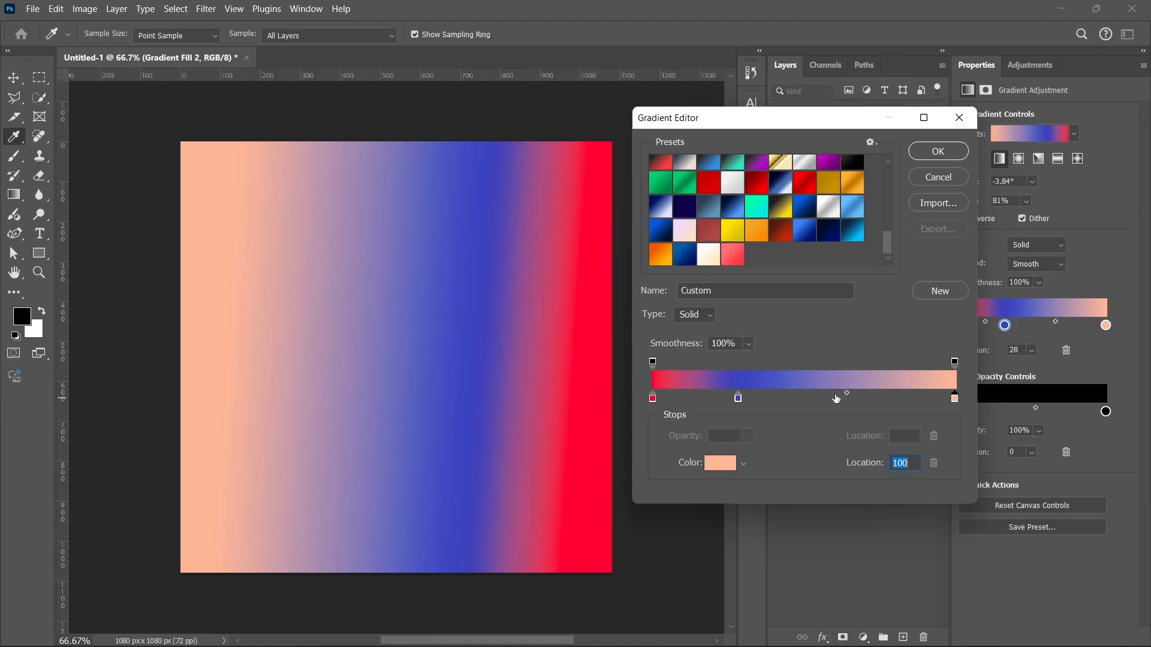
left_click(723, 290)
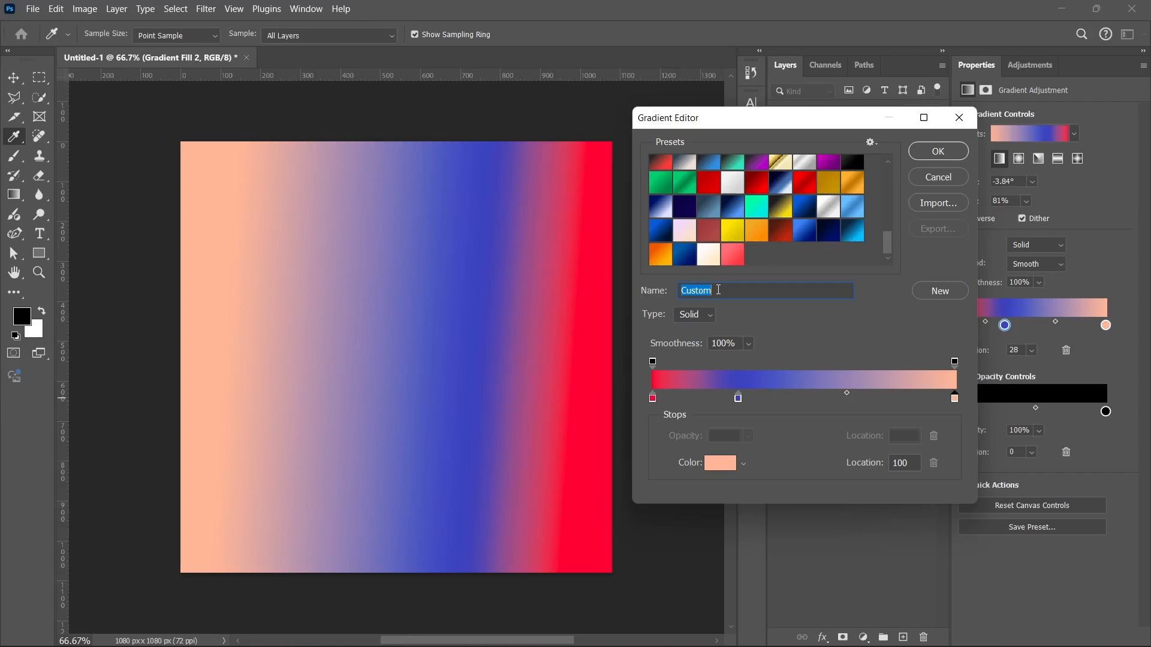
type("Gradient Class")
left_click(933, 293)
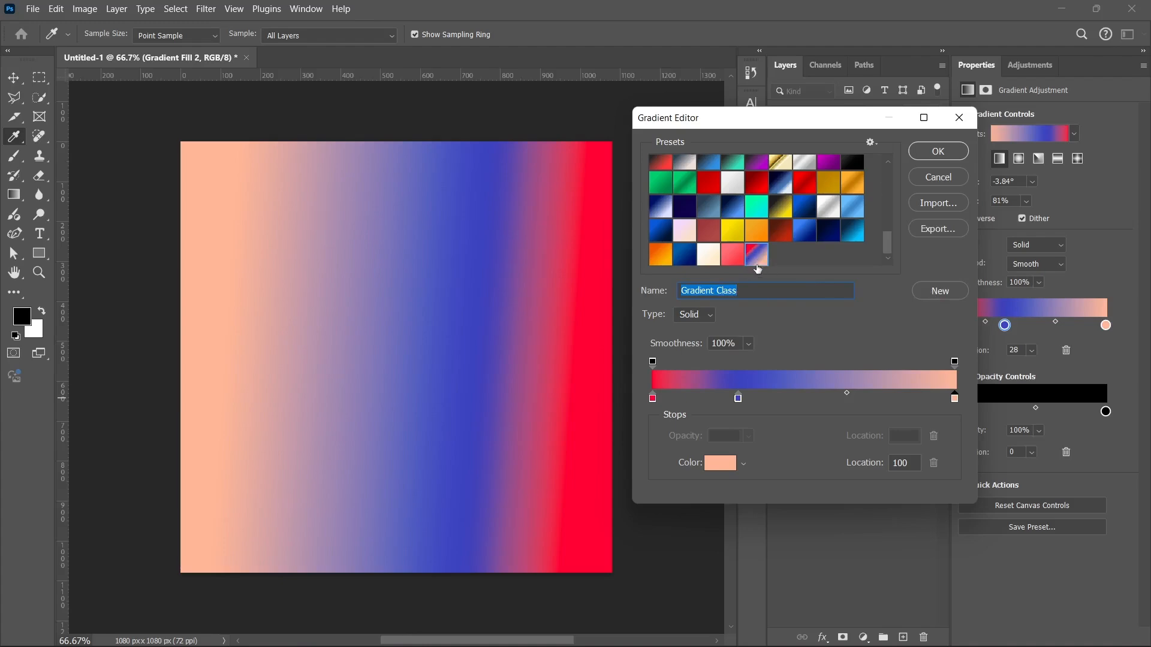
Preview the Gracefilled 2 preset, switch to the Gradient Class preset, and cancel out of the gradient dialogs.
left_click(780, 253)
left_click(731, 259)
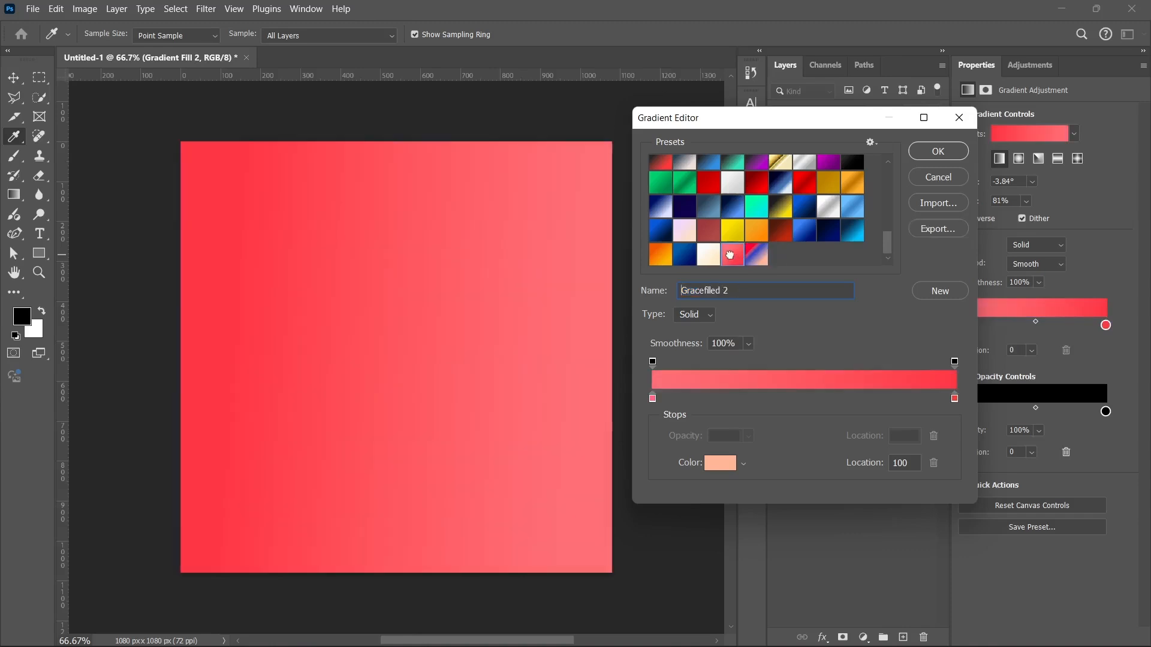
left_click(757, 254)
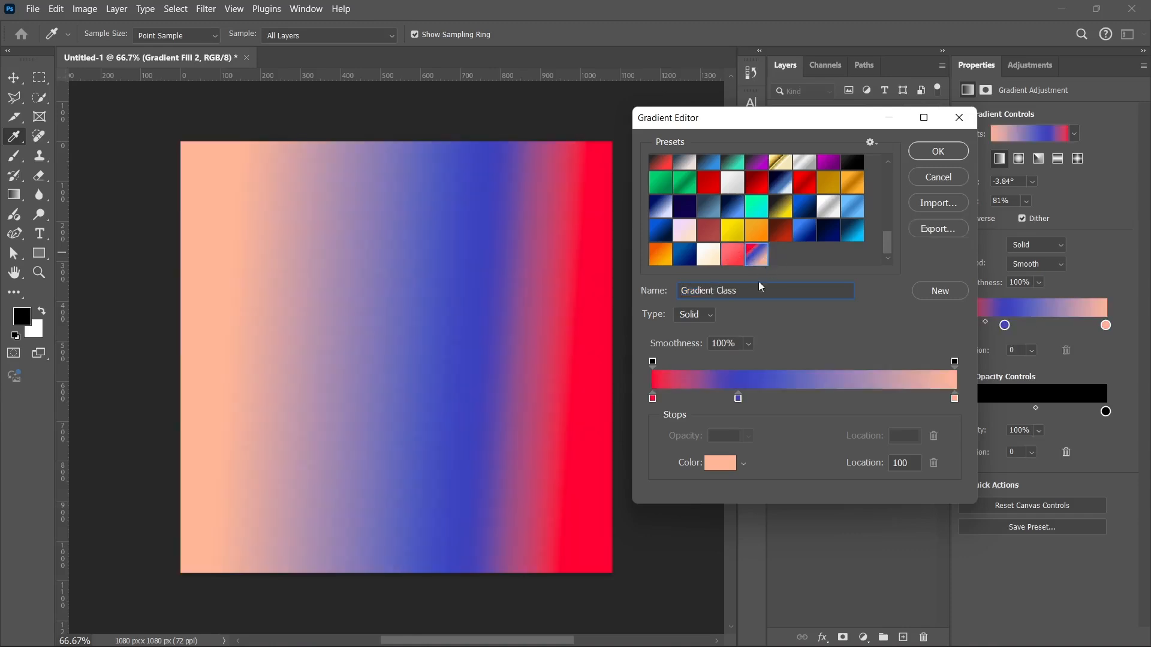
left_click(927, 178)
left_click(910, 285)
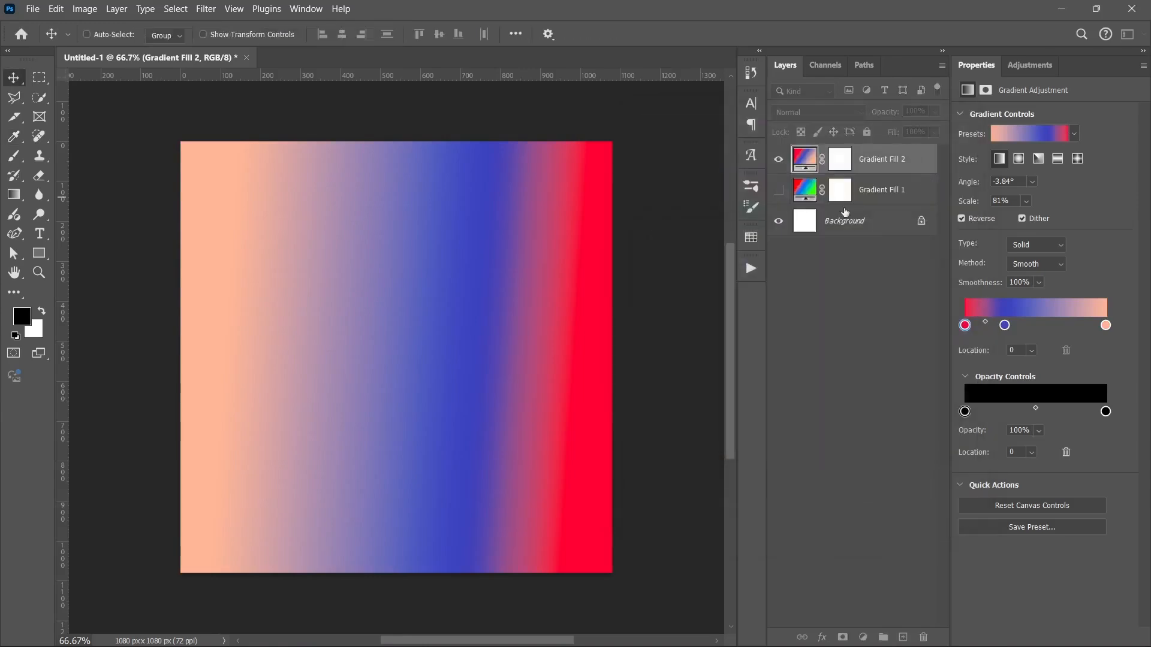
Hide the Gradient Fill 2 layer and select the Background layer.
left_click(839, 293)
left_click(778, 159)
left_click(844, 223)
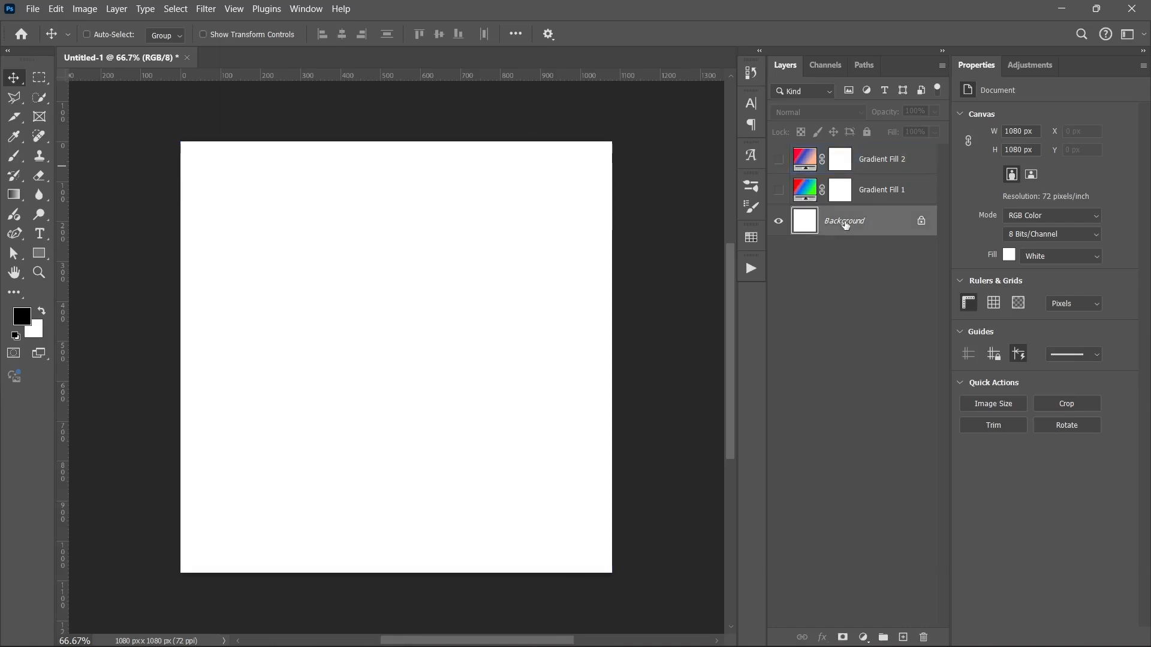
Start a new Gradient fill above the Background layer, choose the Gradient Class preset in its Gradient Editor, and delete that preset.
left_click(869, 639)
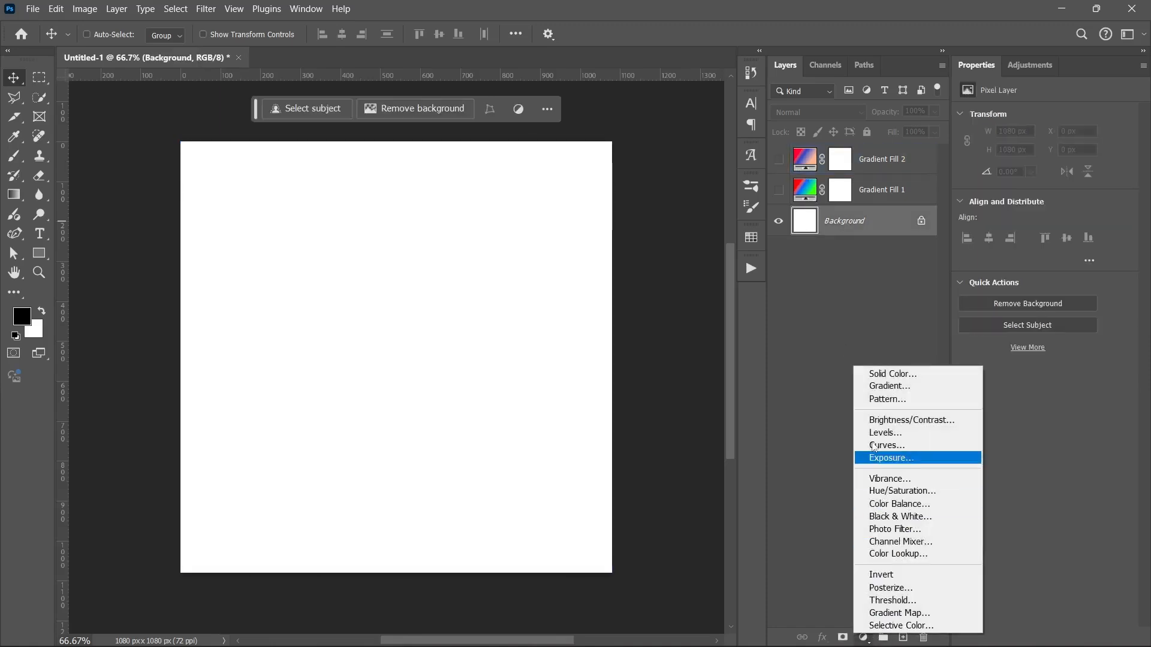
left_click(890, 386)
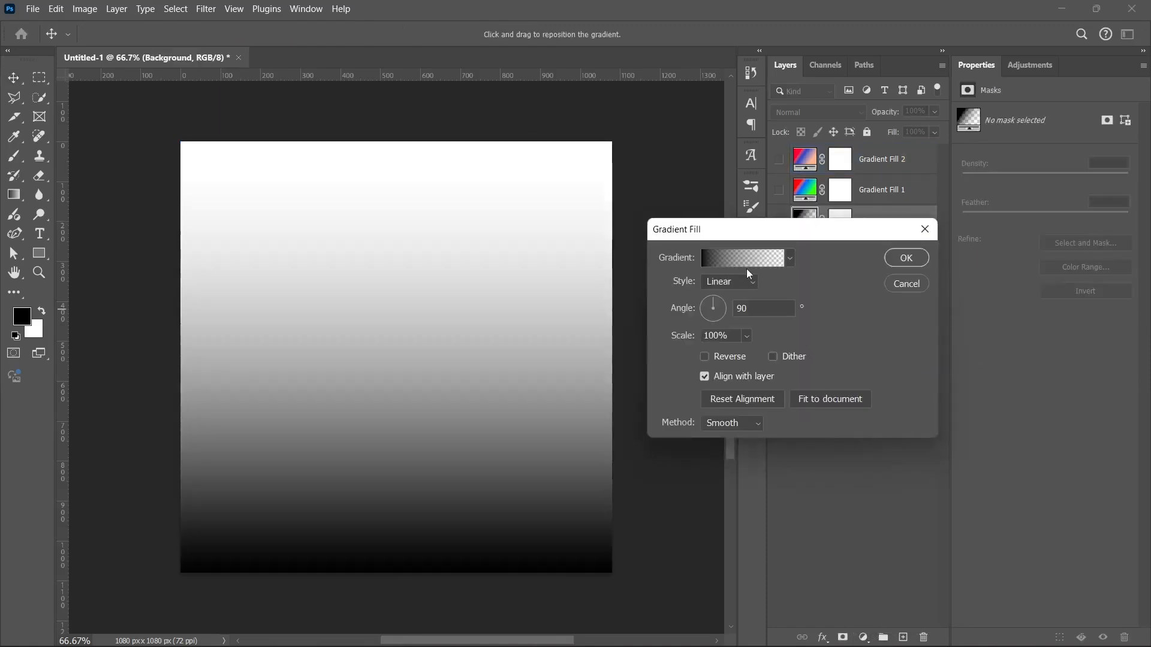
left_click(742, 257)
scroll(757, 234, "down", 10)
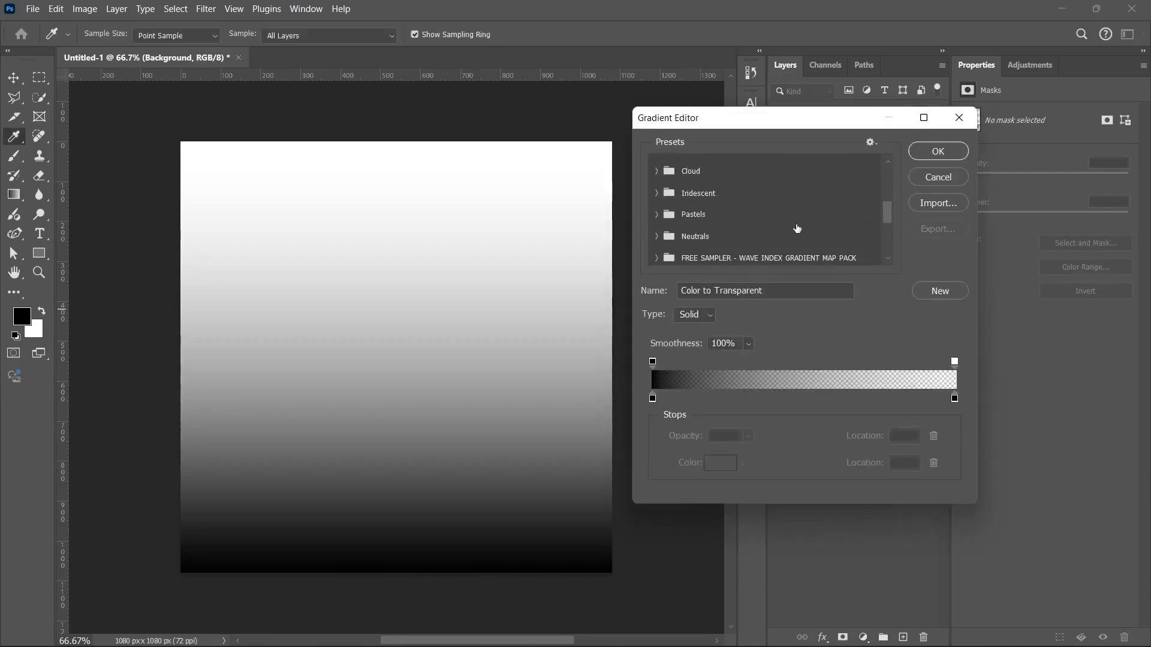
left_click(757, 254)
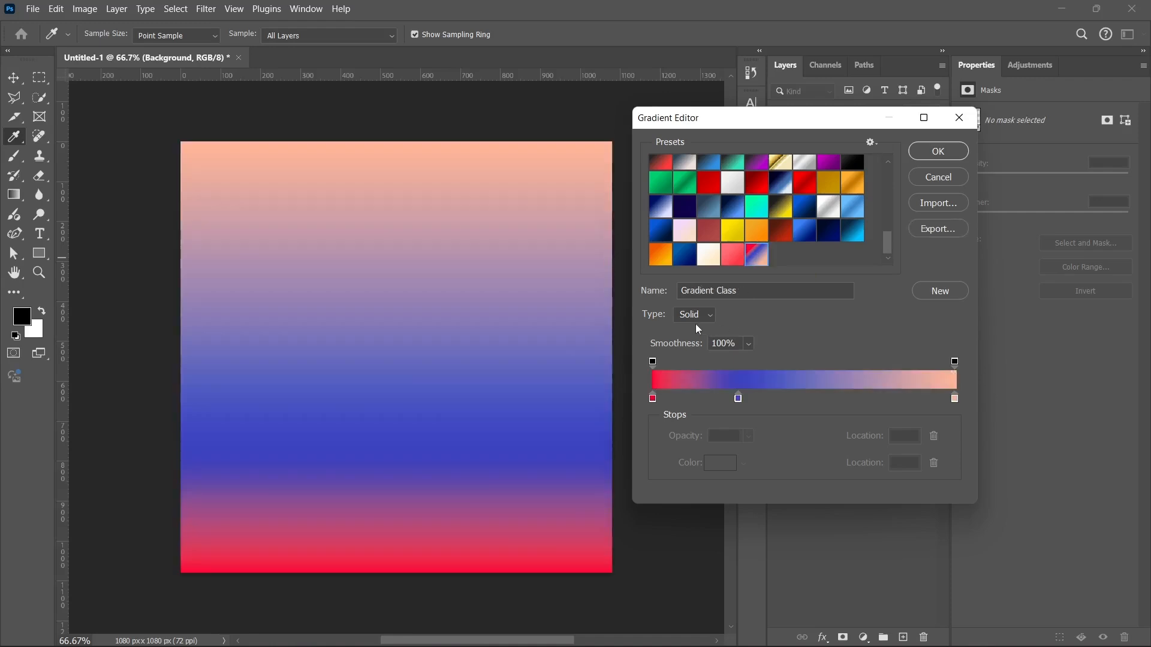
right_click(757, 252)
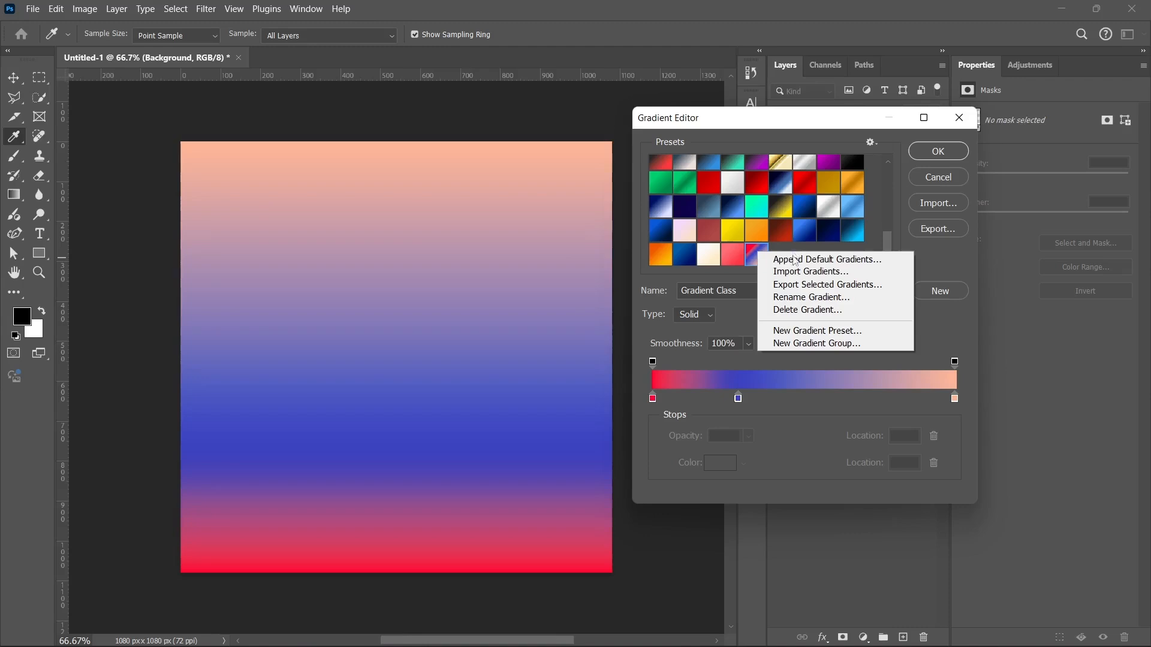
left_click(793, 310)
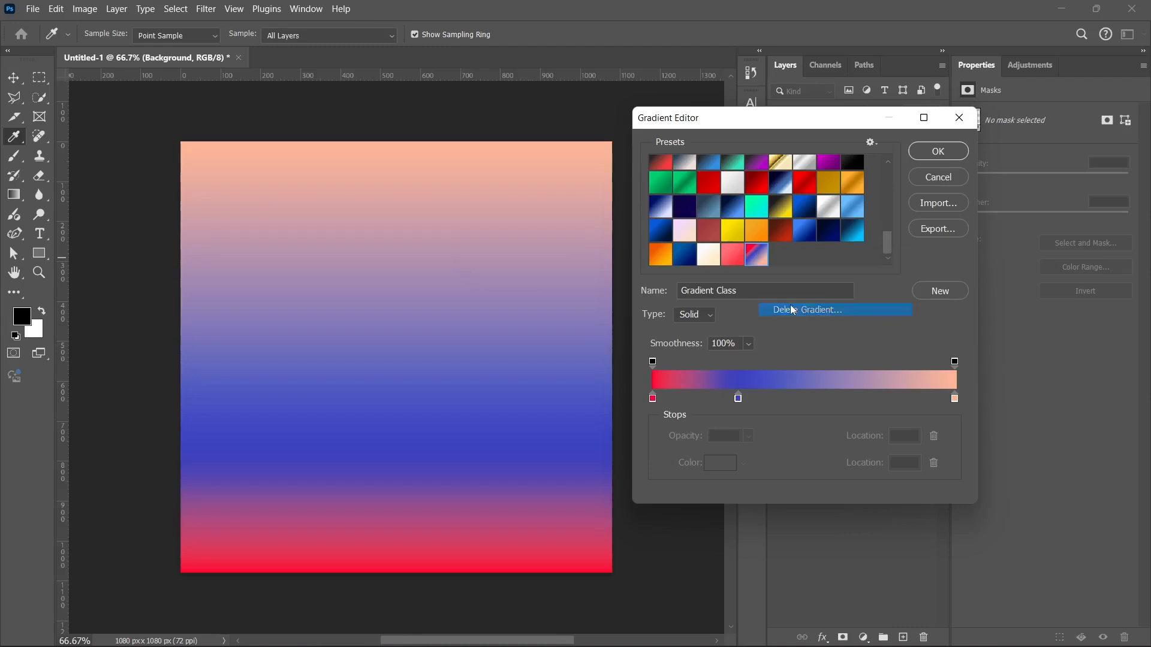
left_click(534, 257)
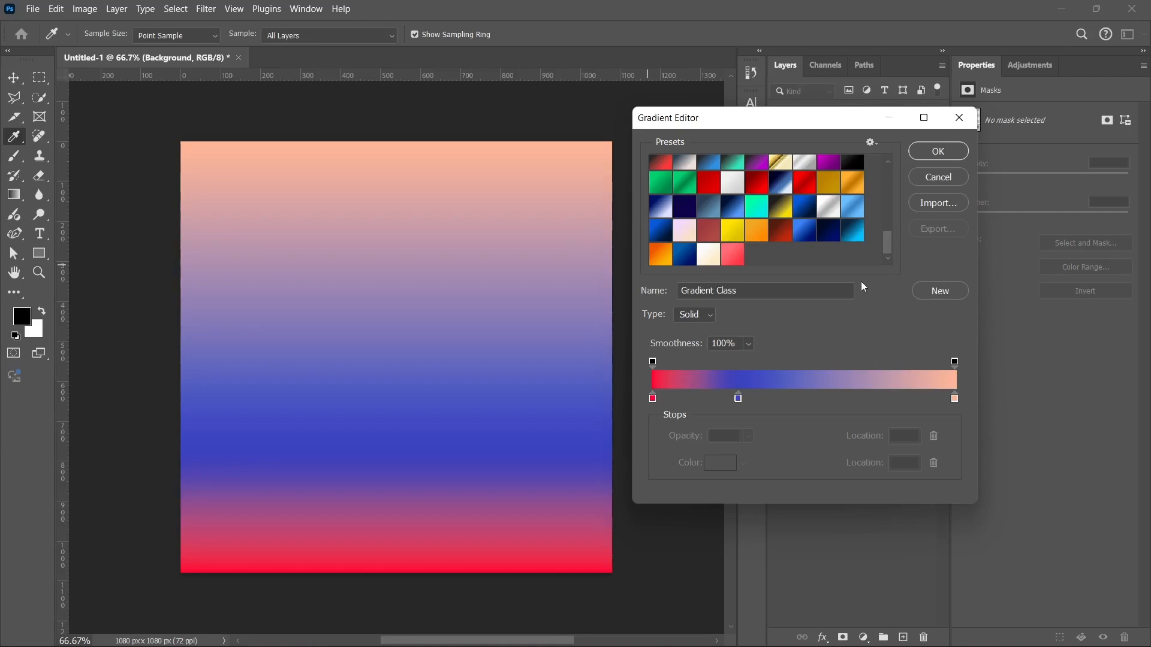
Examine the contents of the FREE SAMPLER - WAVE INDEX GRADIENT MAP PACK preset folder.
scroll(798, 250, "up", 3)
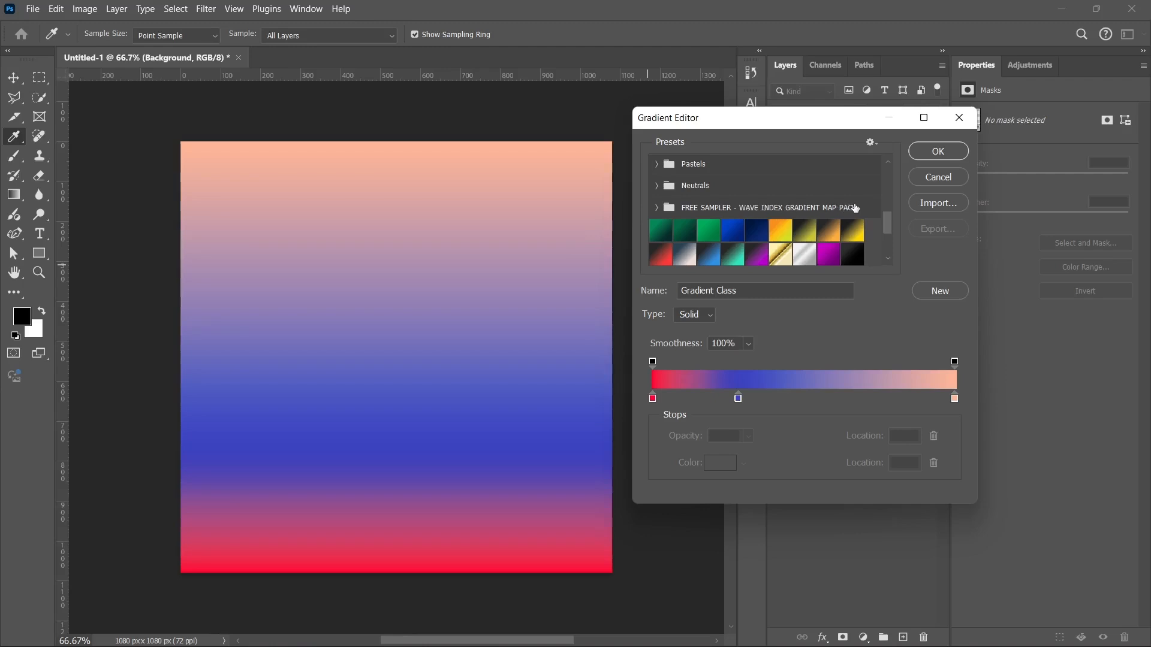
left_click(657, 208)
left_click(658, 208)
left_click(658, 208)
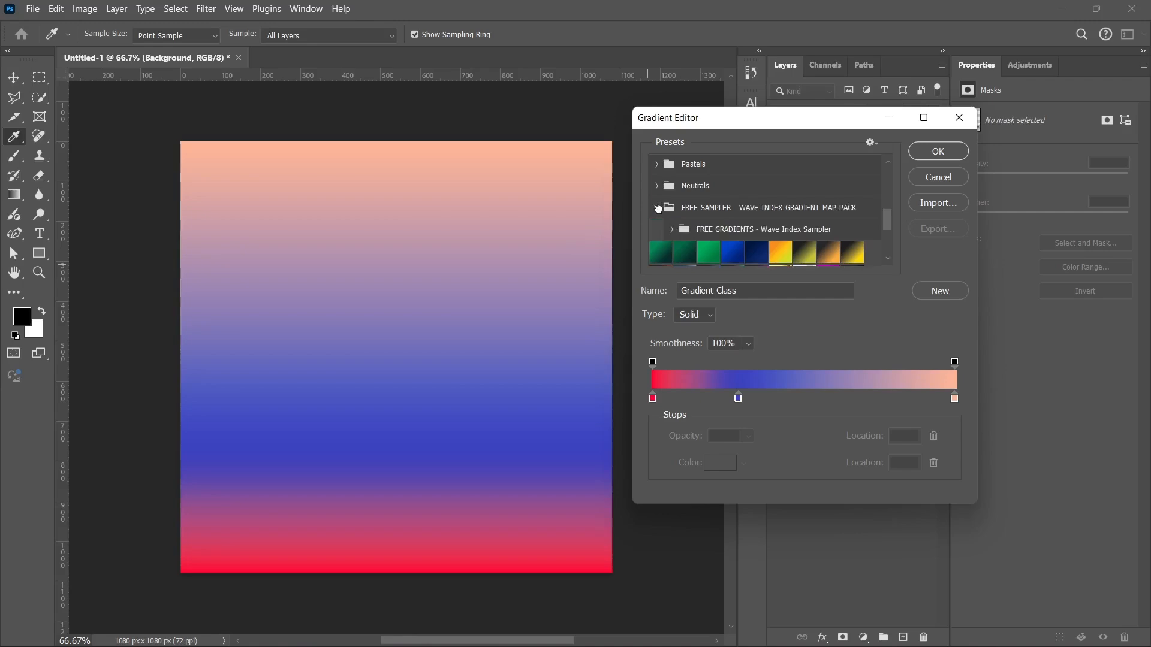
scroll(660, 208, "down", 1)
left_click(658, 198)
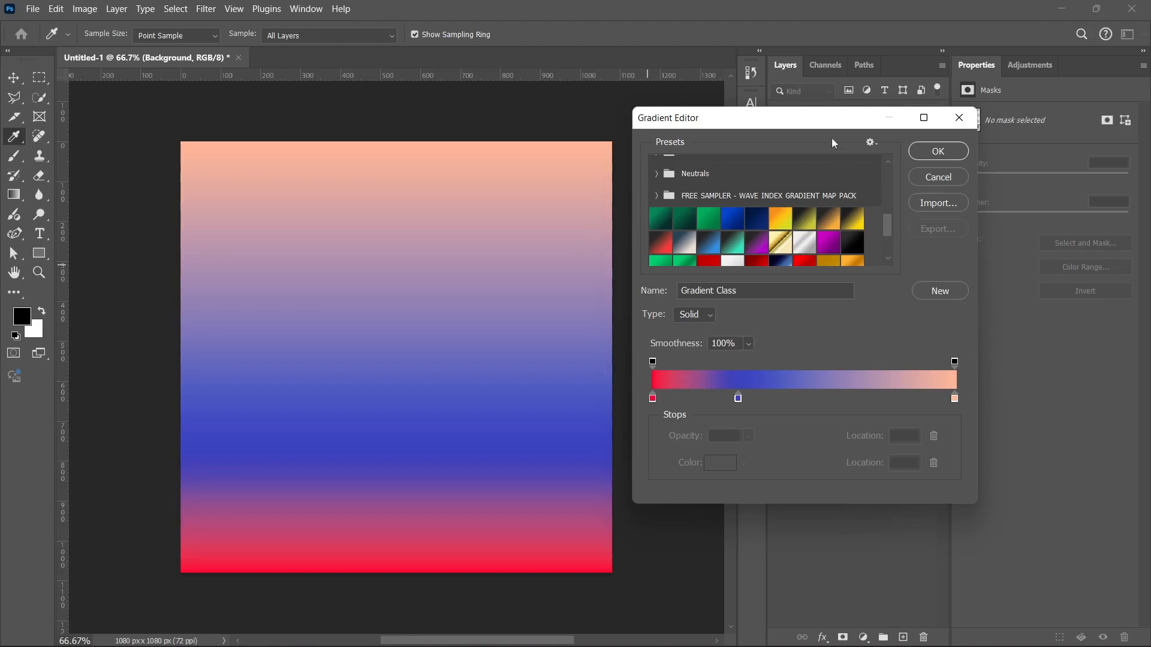
Open the gradient import dialog, cancel it, and close the gradient dialogs without adding the new fill.
left_click_drag(816, 124, 712, 128)
left_click(872, 217)
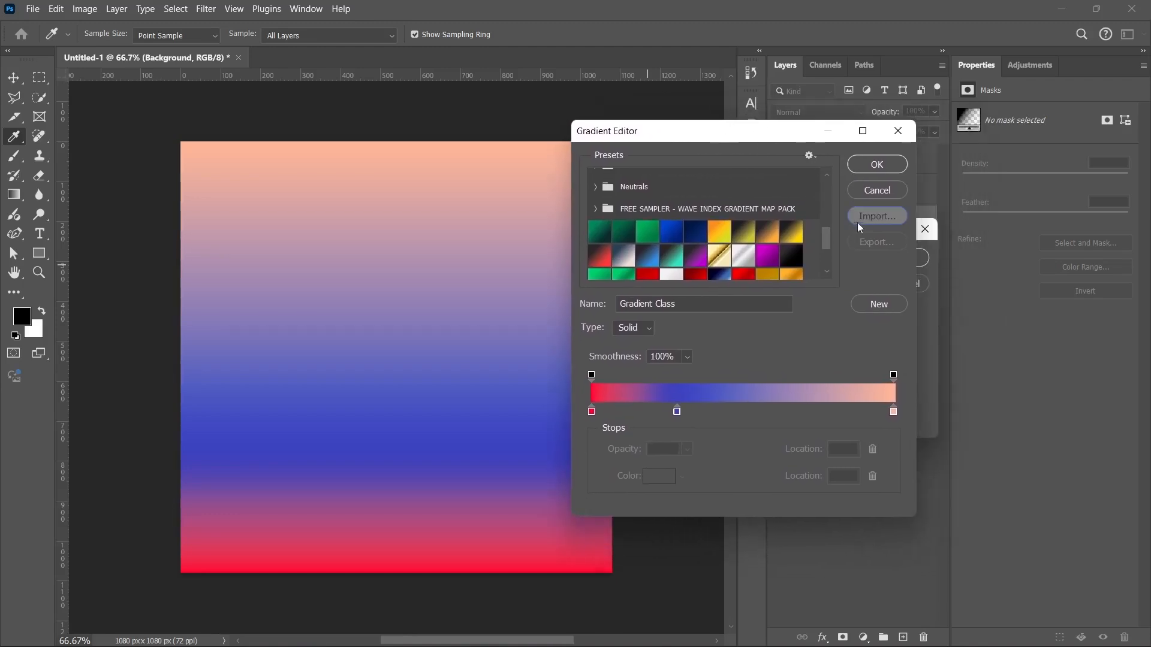
left_click(1081, 477)
left_click(904, 133)
left_click(913, 289)
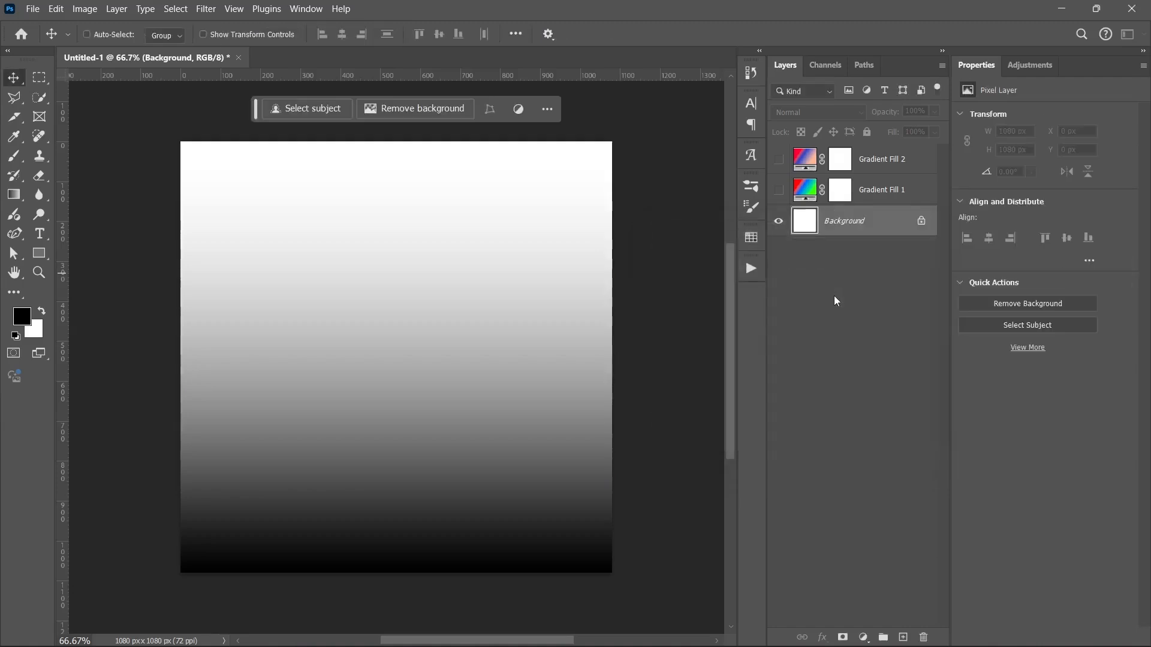
From Gradient Fill 2's Gradient Editor, import FREE SAMPLER - WAVE INDEX GRADIENT MAP PACK from the Plug-ins, Presets & Actions folder in Pictures > Assets.
double_click(802, 158)
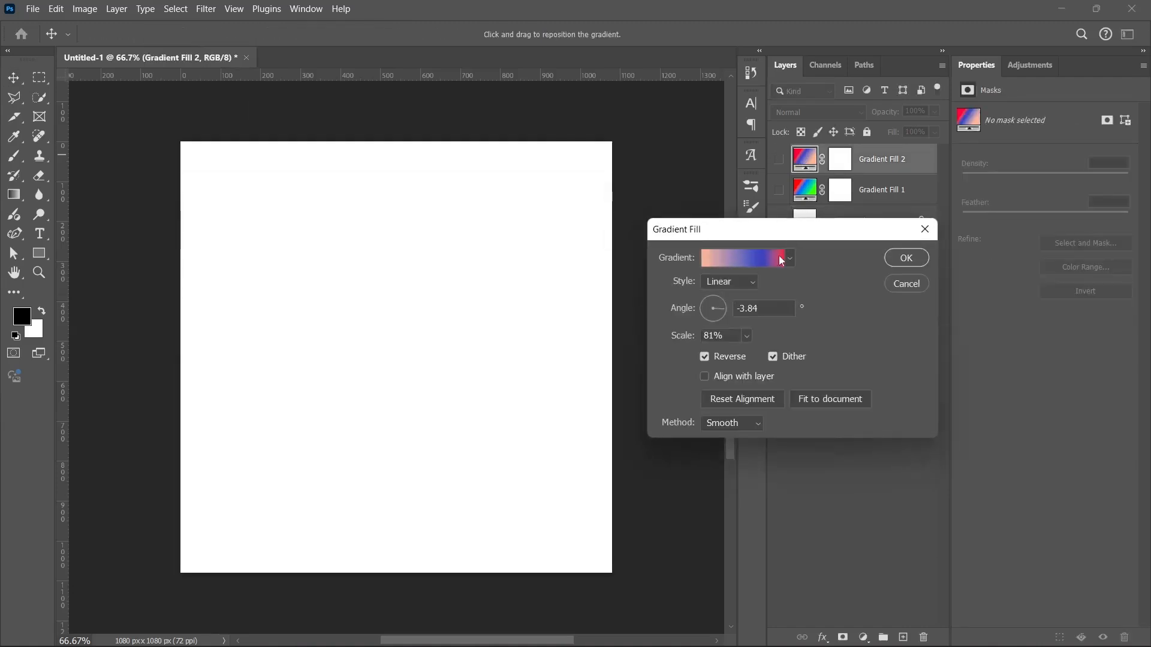
left_click(736, 258)
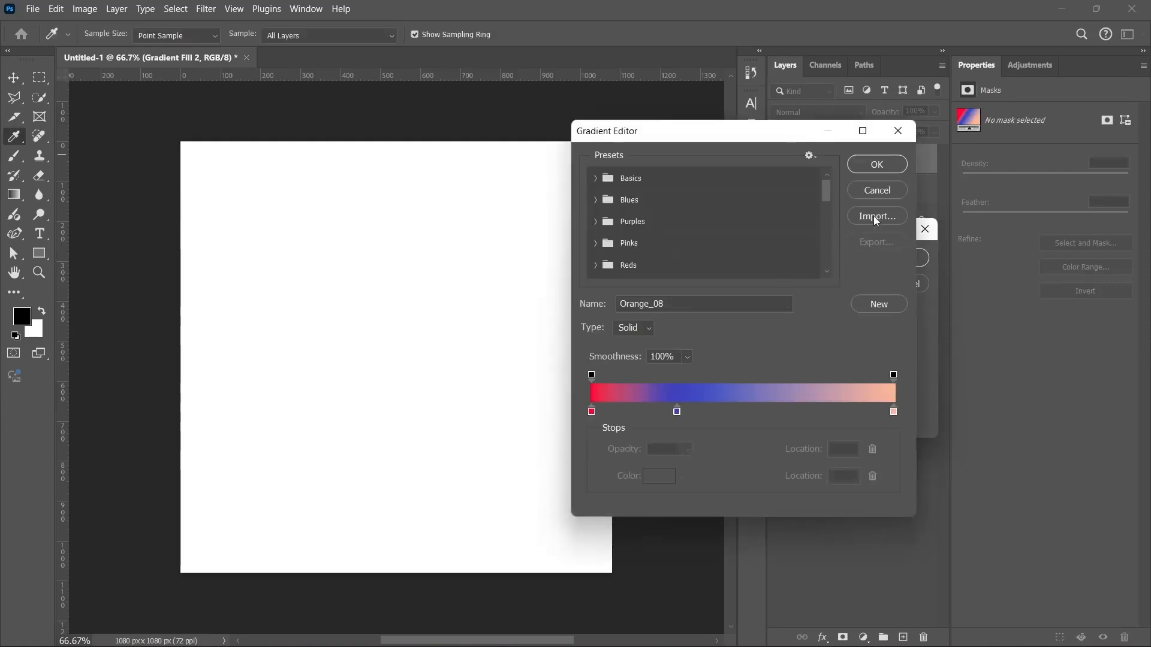
left_click(875, 217)
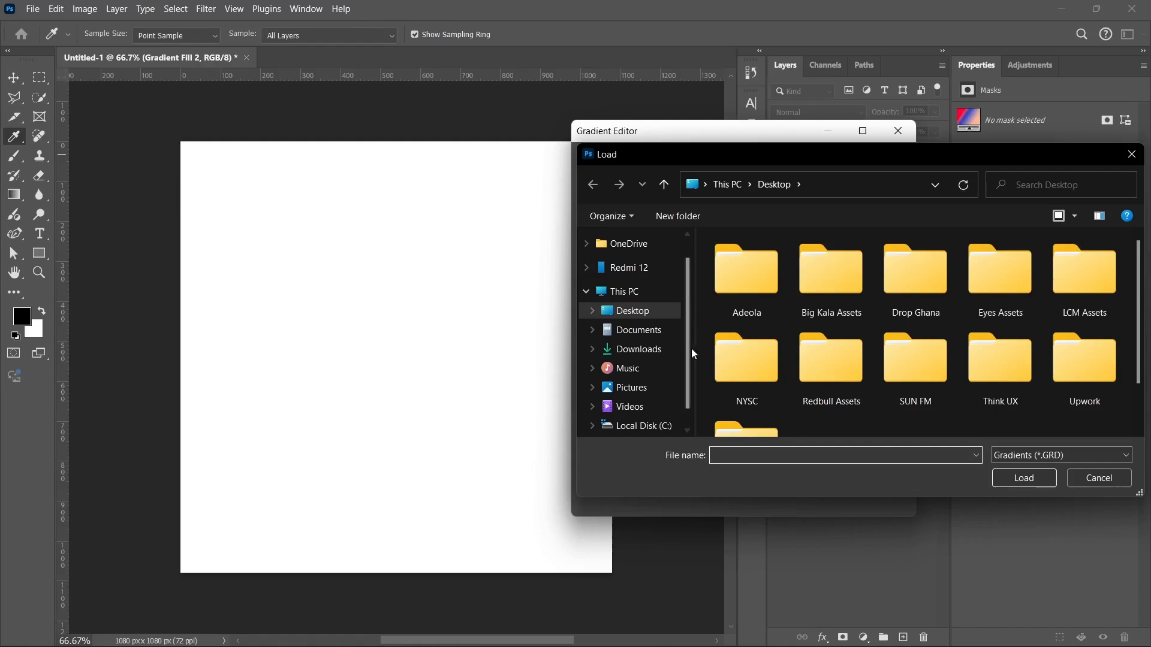
left_click(636, 394)
double_click(738, 275)
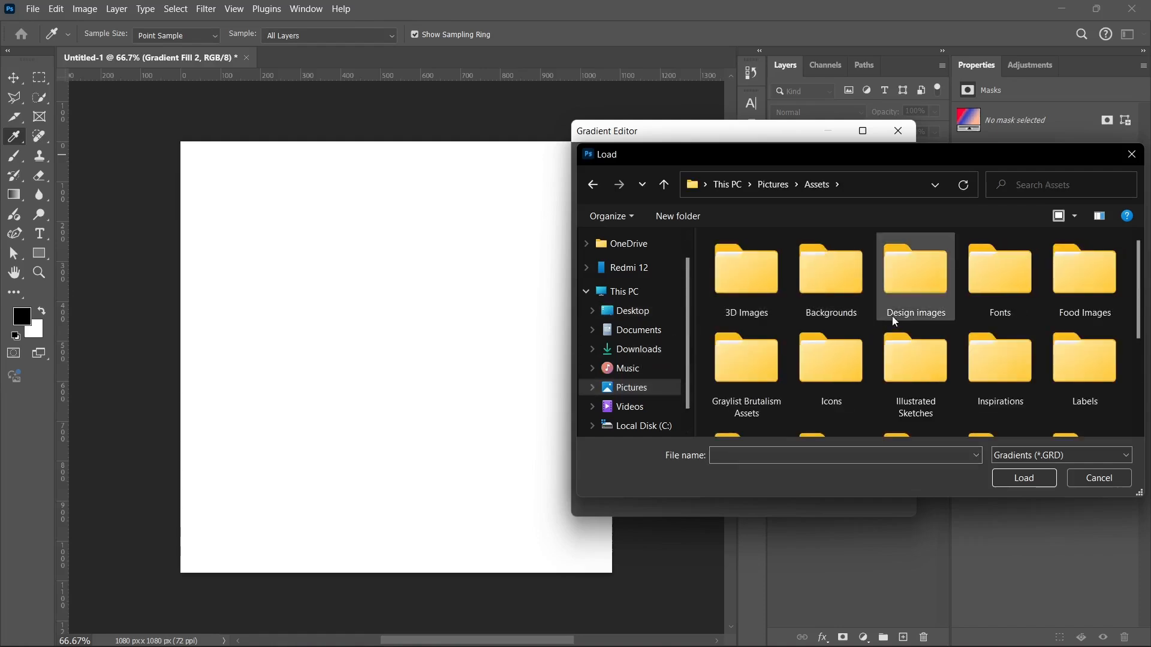
scroll(1013, 353, "down", 3)
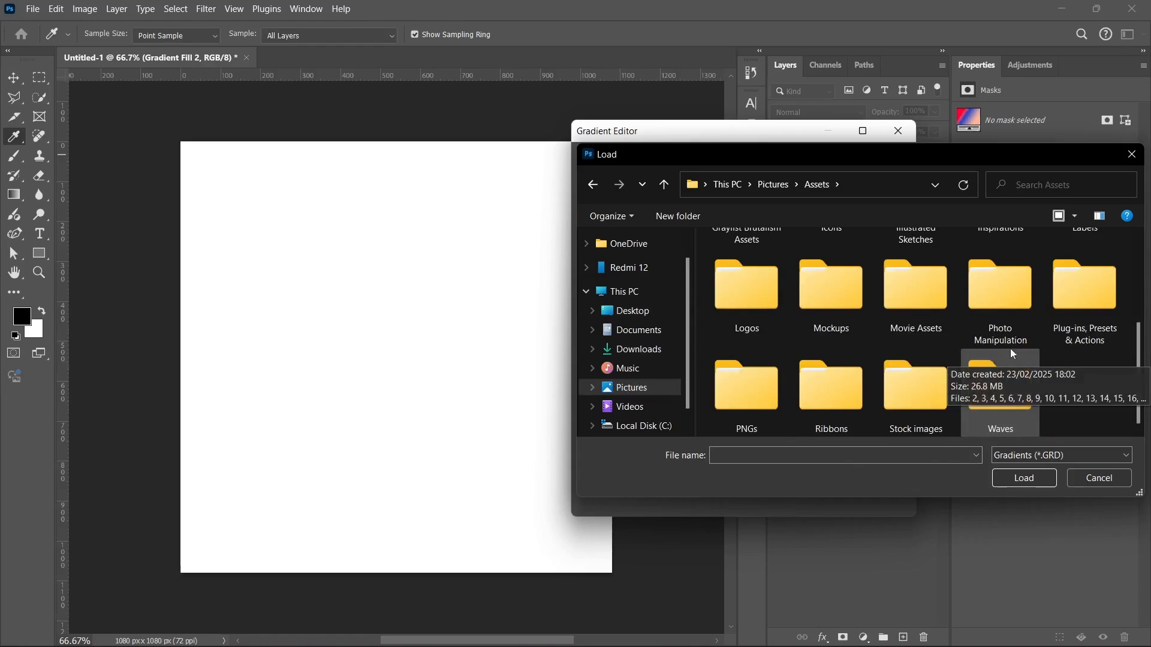
double_click(1091, 310)
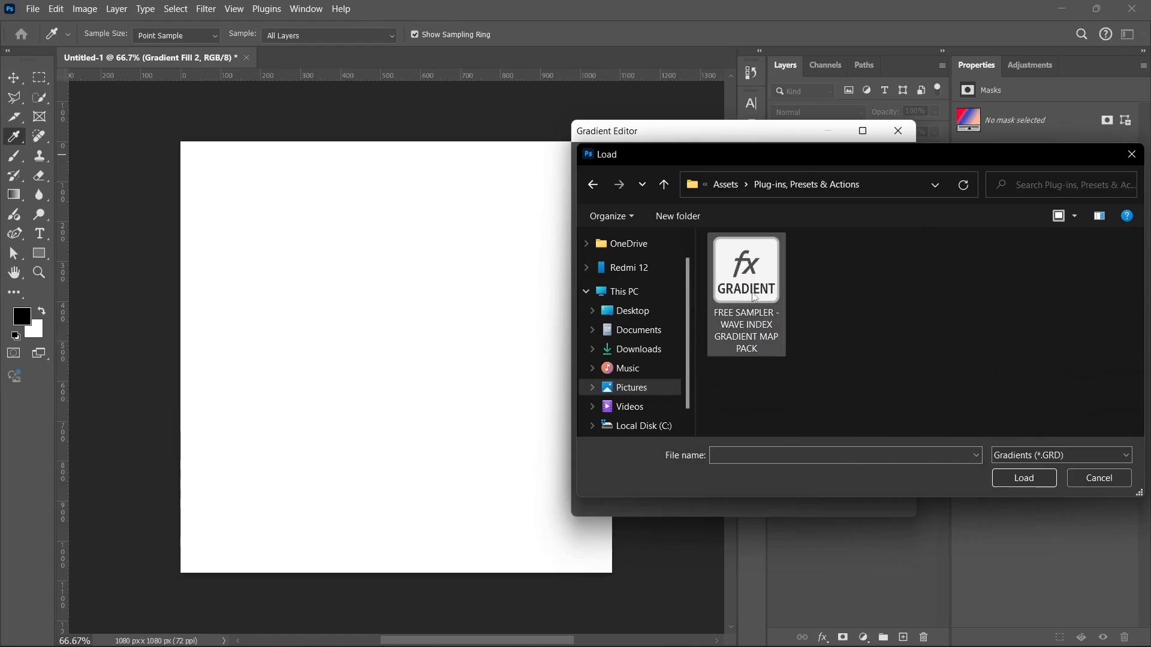
left_click(754, 295)
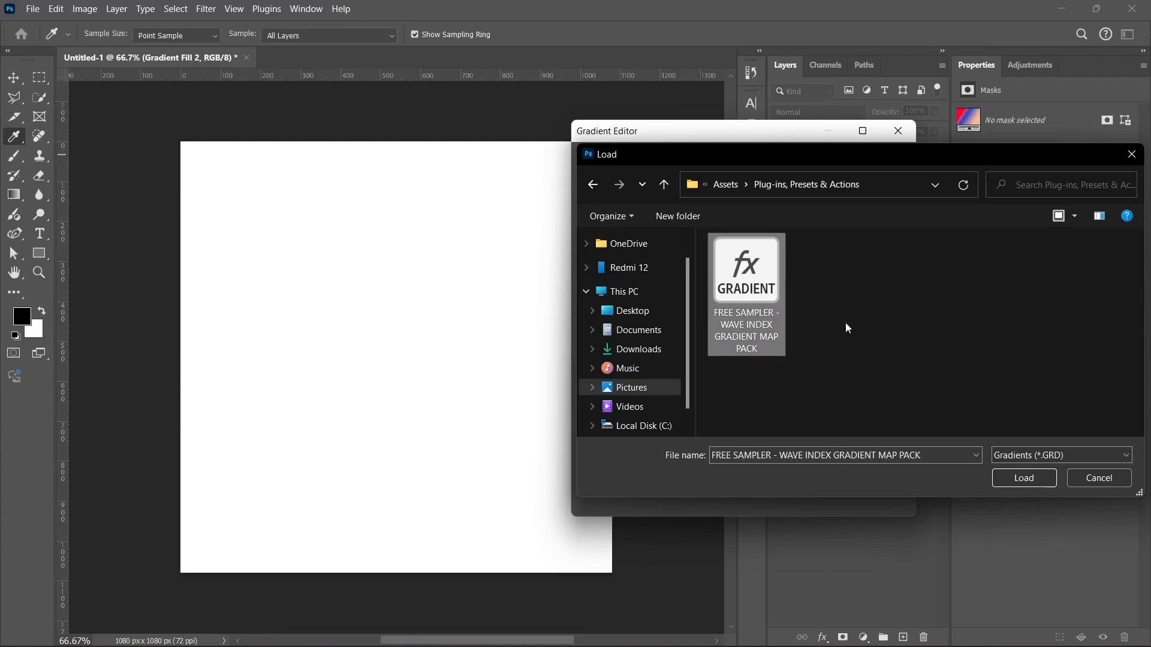
left_click(1042, 480)
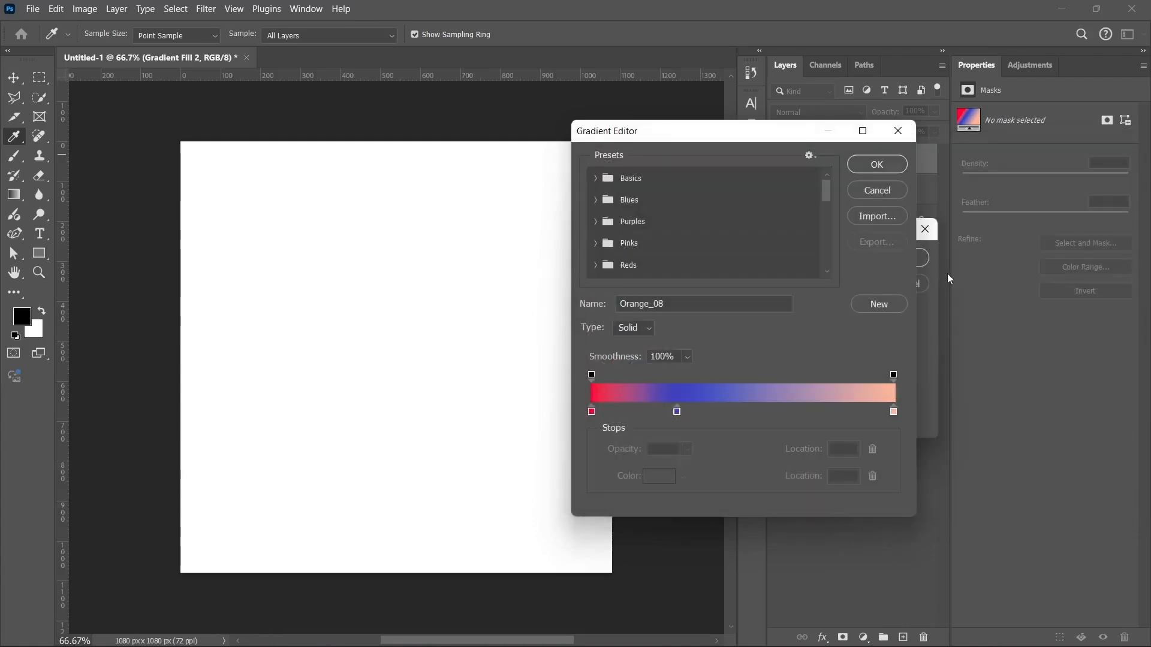
Reopen the Gradient Editor of Gradient Fill 2 and check the imported wave index gradient pack among the presets.
left_click(885, 196)
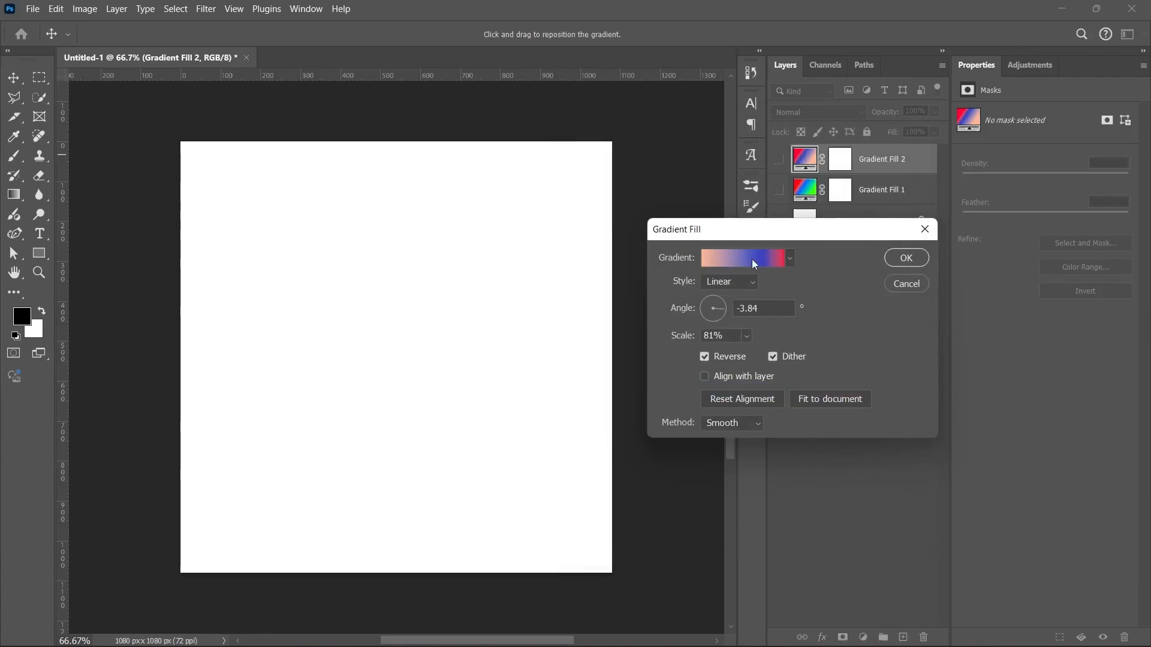
left_click(754, 264)
scroll(768, 221, "down", 10)
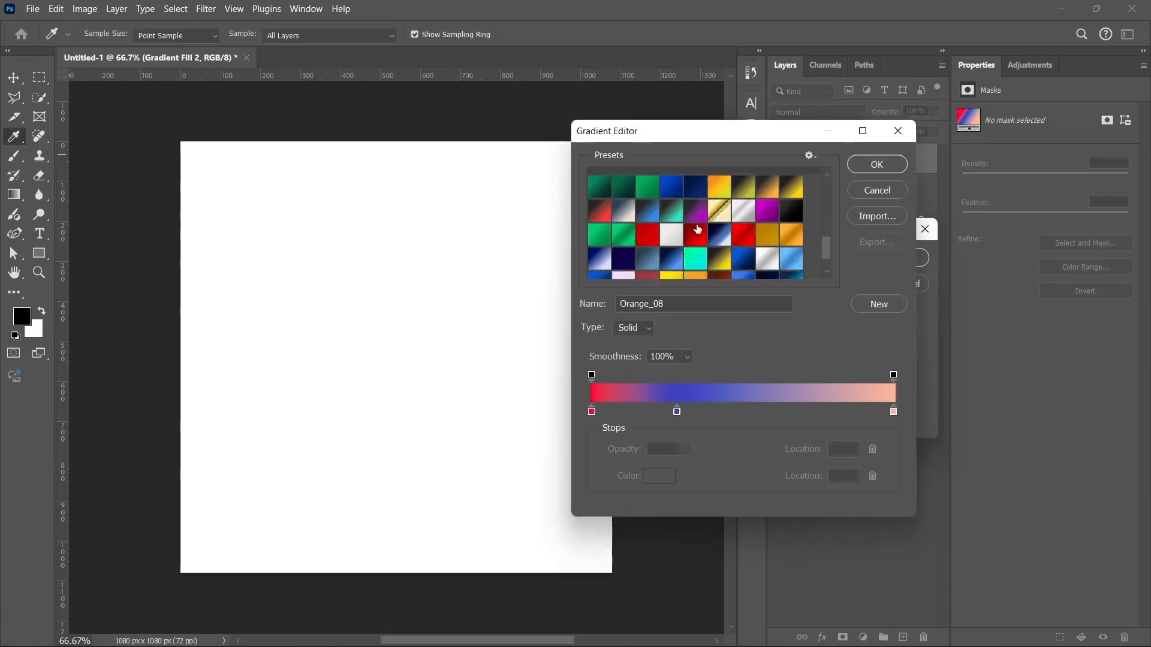
scroll(696, 229, "up", 2)
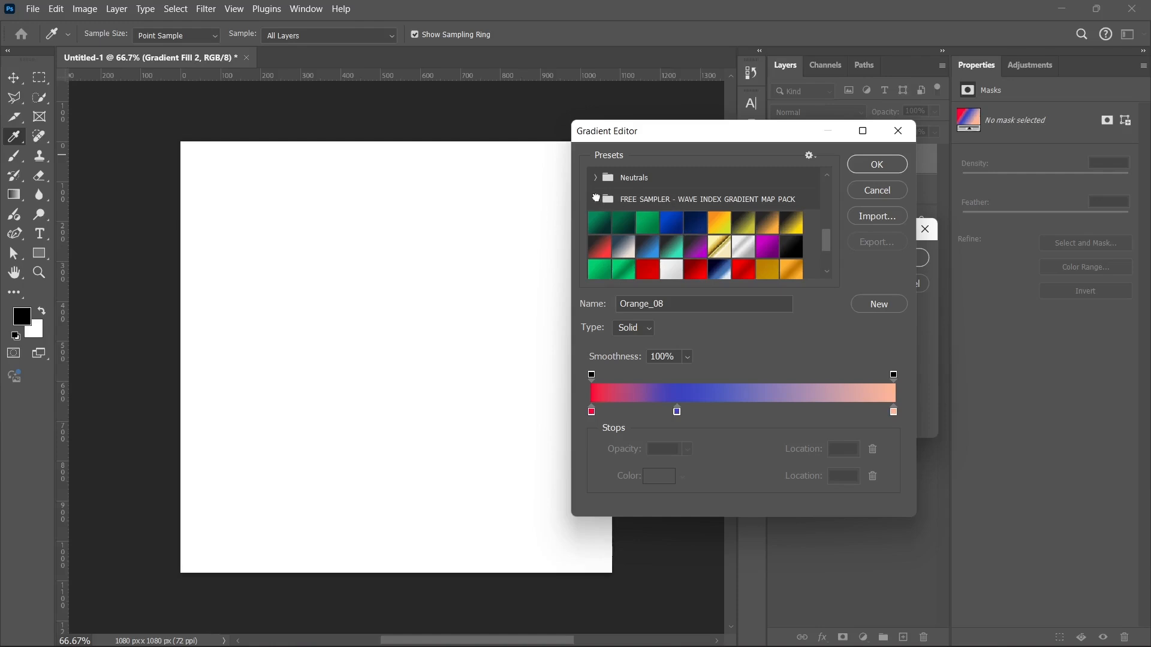
left_click(596, 198)
left_click(595, 199)
Try to export the dark-to-teal Custom preset as a GRD gradients file, and cancel out of the Gradient Editor.
left_click(669, 255)
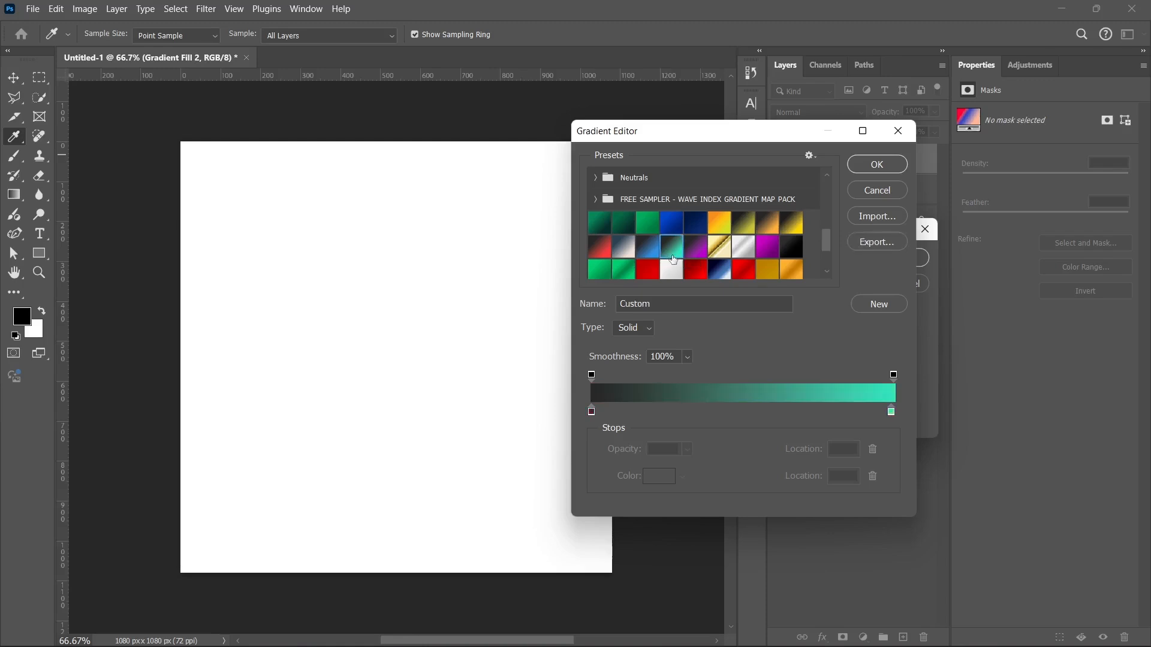
left_click(867, 243)
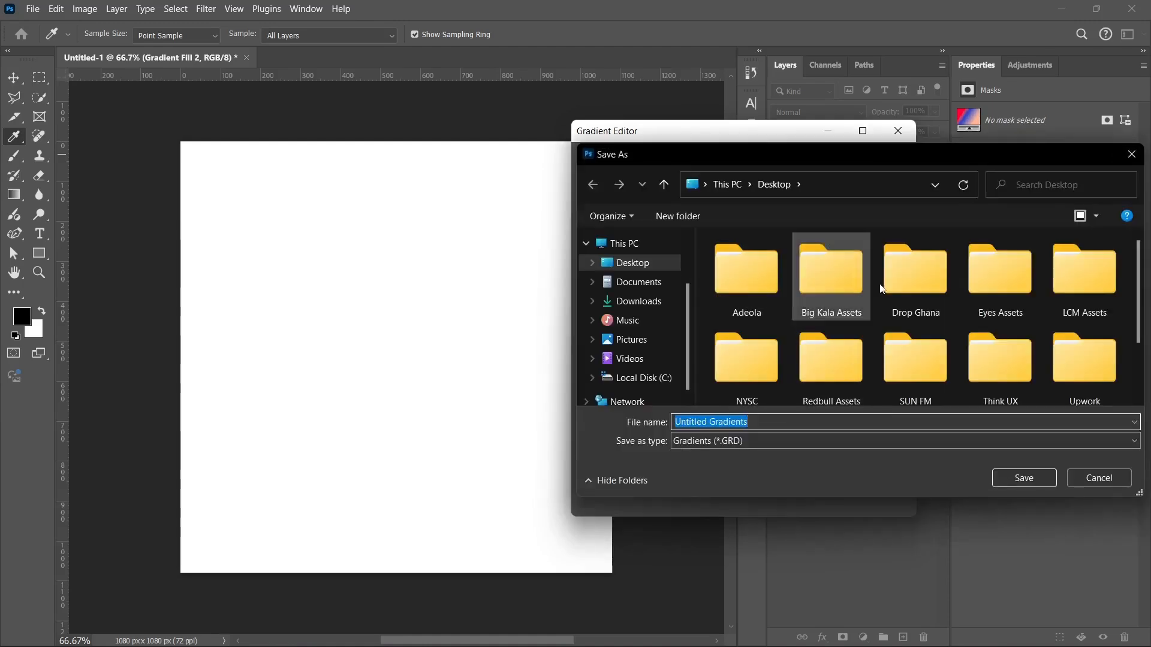
scroll(887, 324, "down", 2)
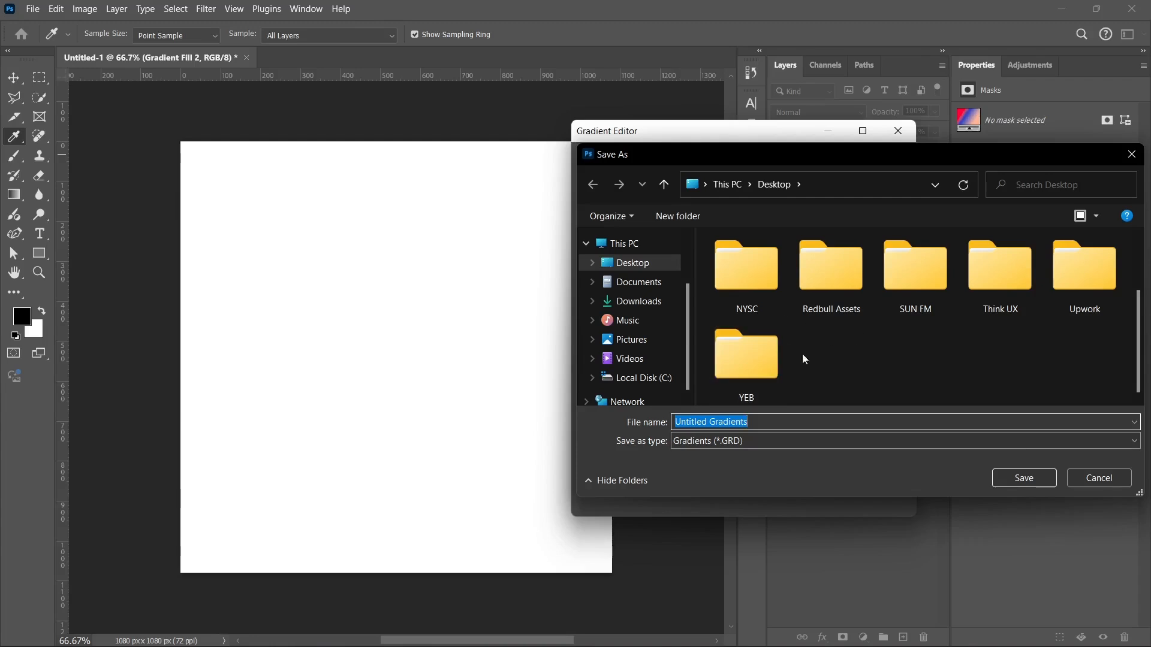
left_click(1085, 476)
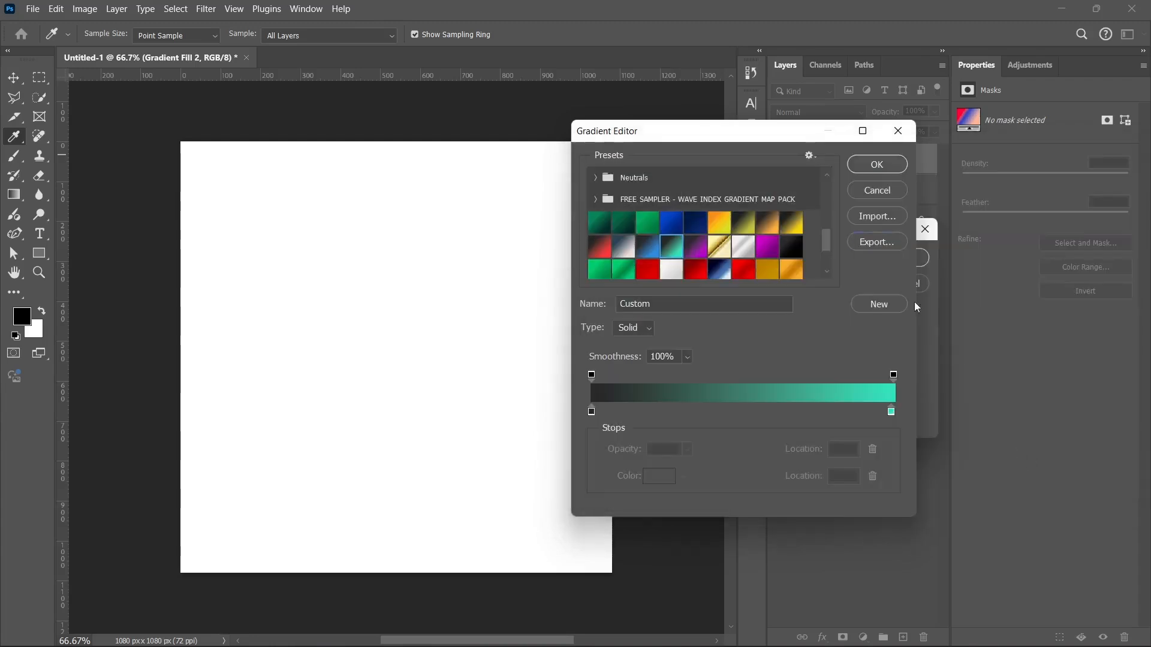
left_click(873, 192)
Open the Gradient Editor for the Gradient Fill 2 layer again.
left_click(737, 263)
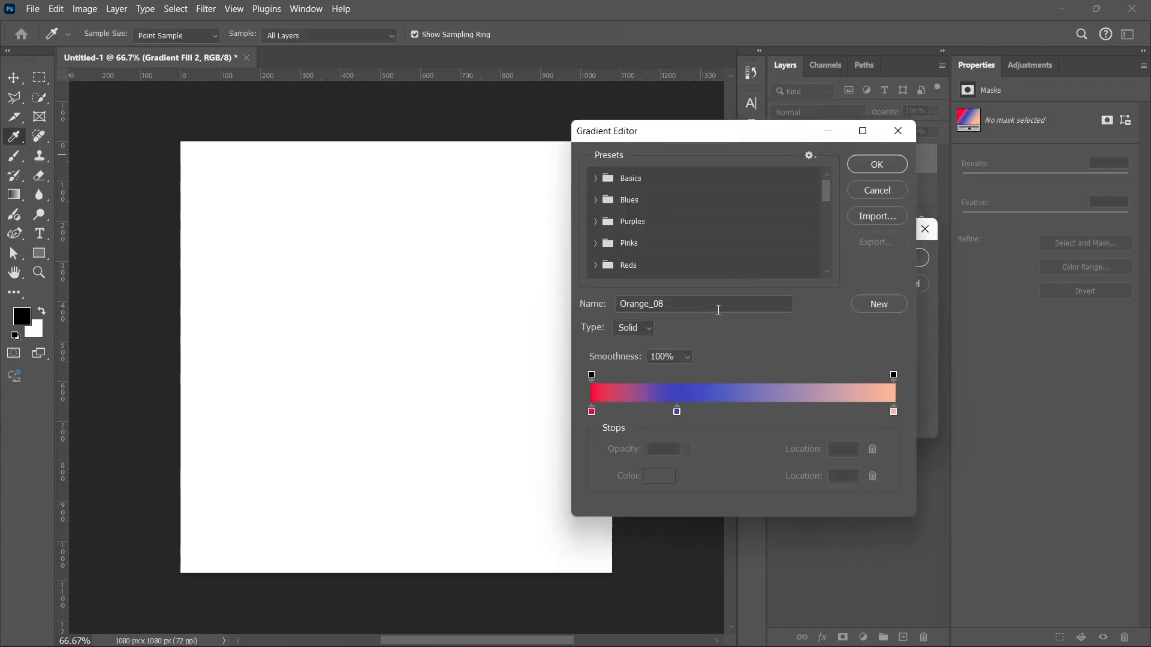